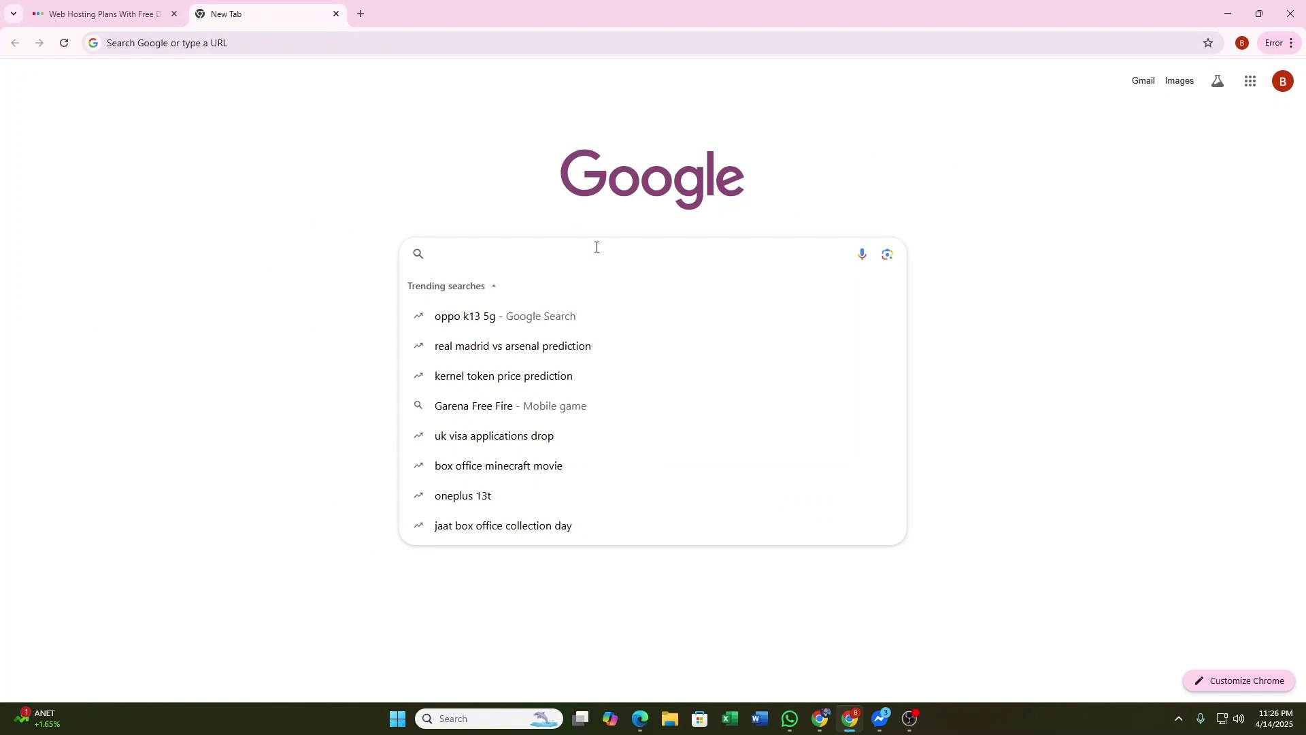
# Search Google for 'hosting buy'
pyautogui.write('ho')
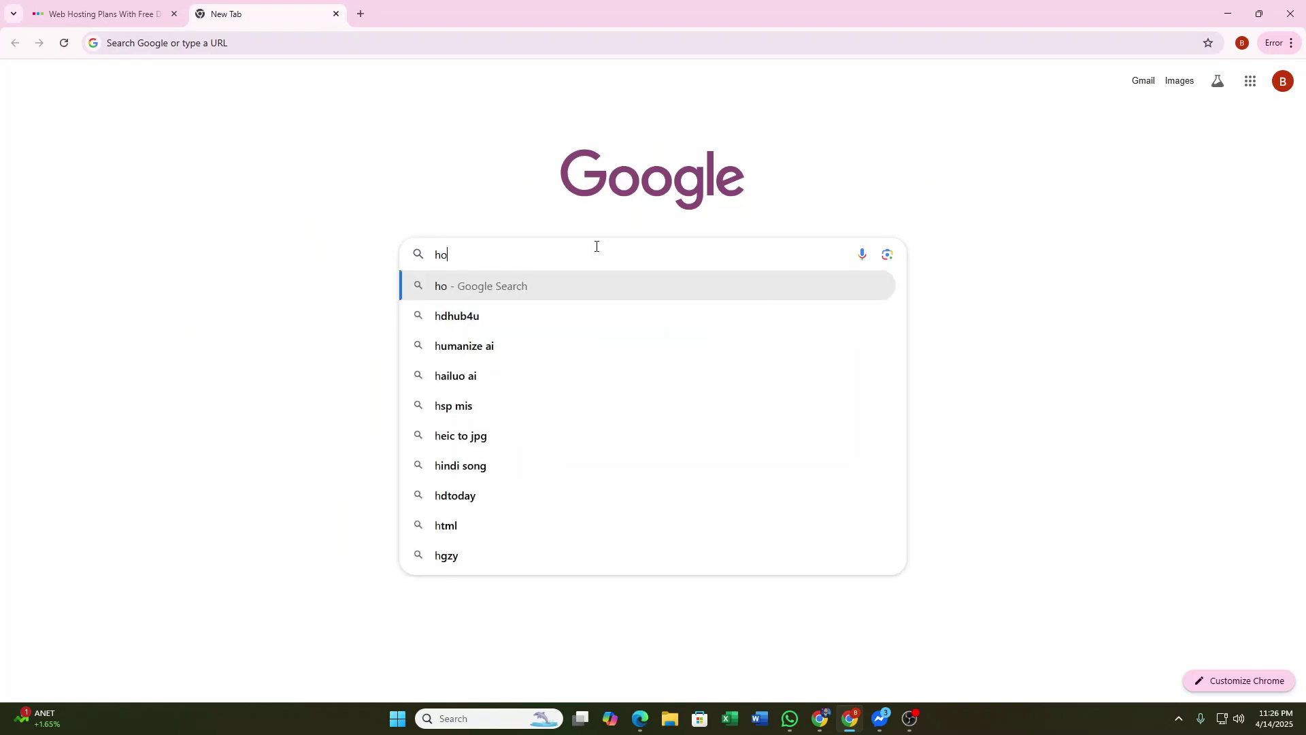
pyautogui.press('BackSpace')
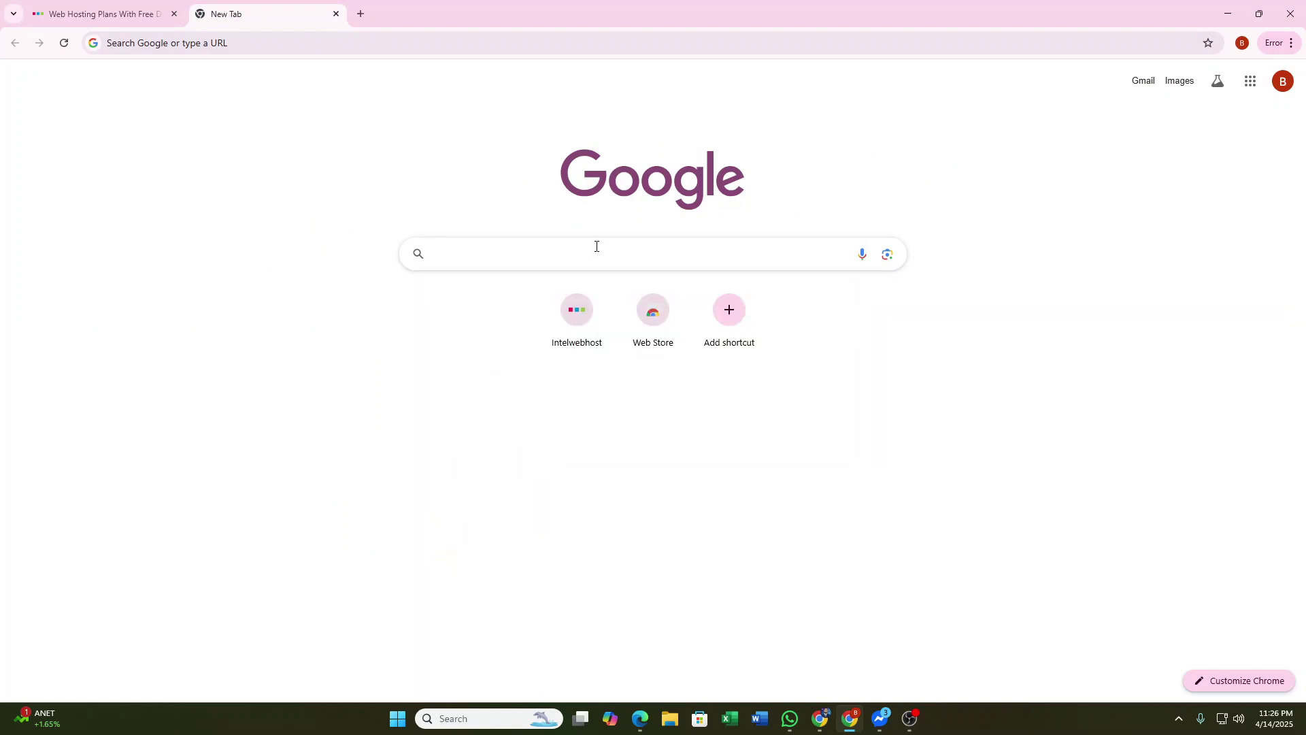
pyautogui.write('hosting nbu')
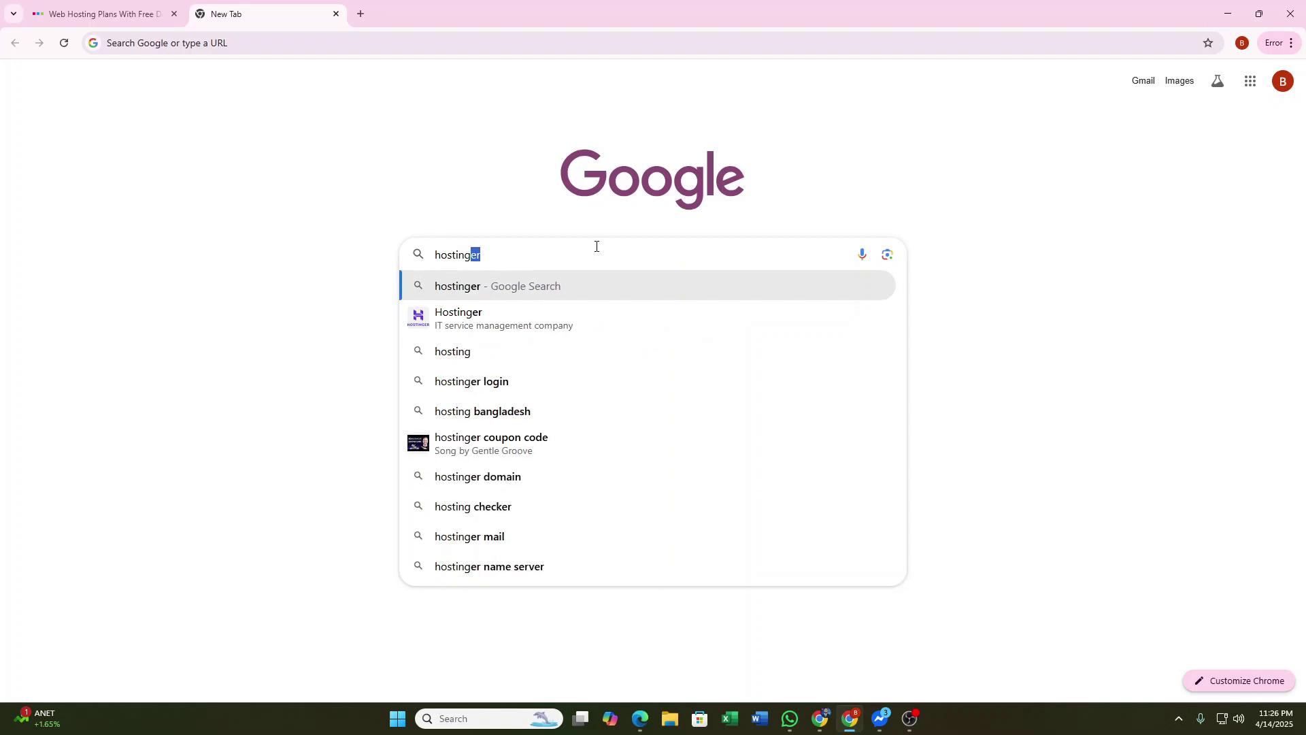
pyautogui.press('BackSpace')
pyautogui.press('BackSpace')
pyautogui.press('BackSpace')
pyautogui.write('by')
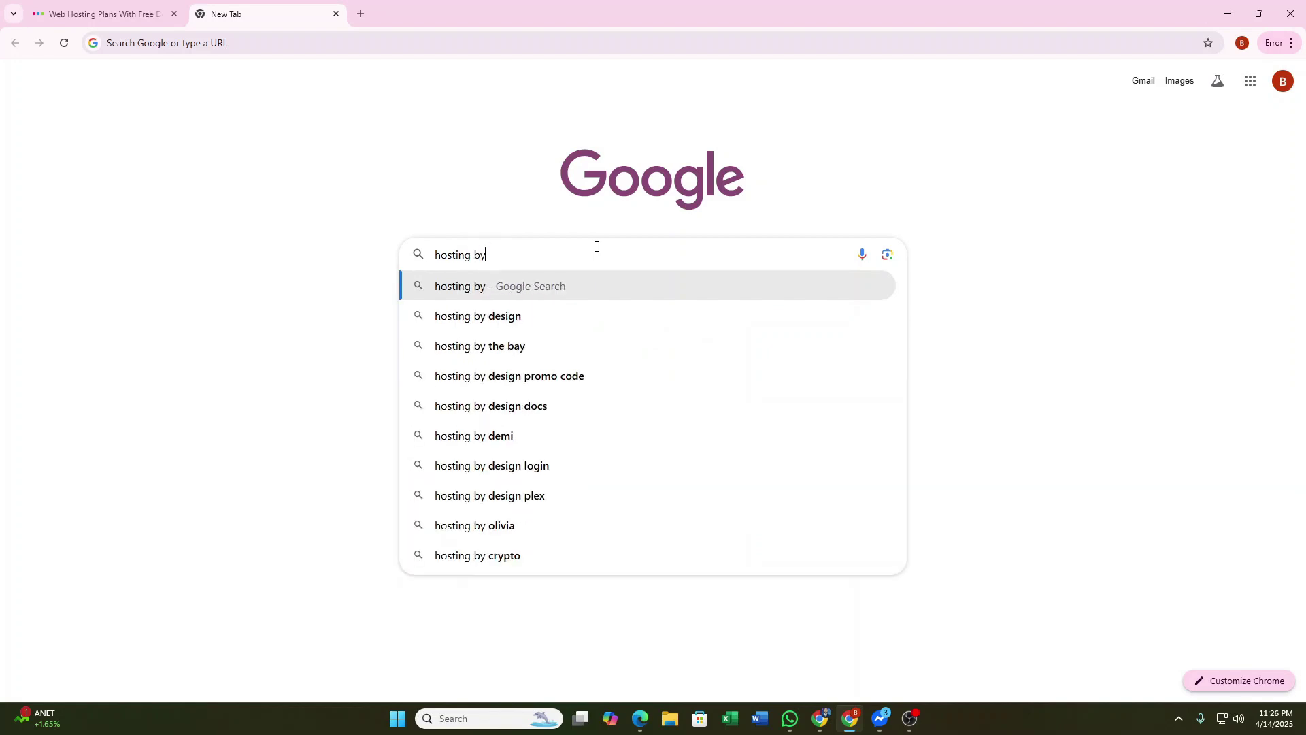
pyautogui.press('BackSpace')
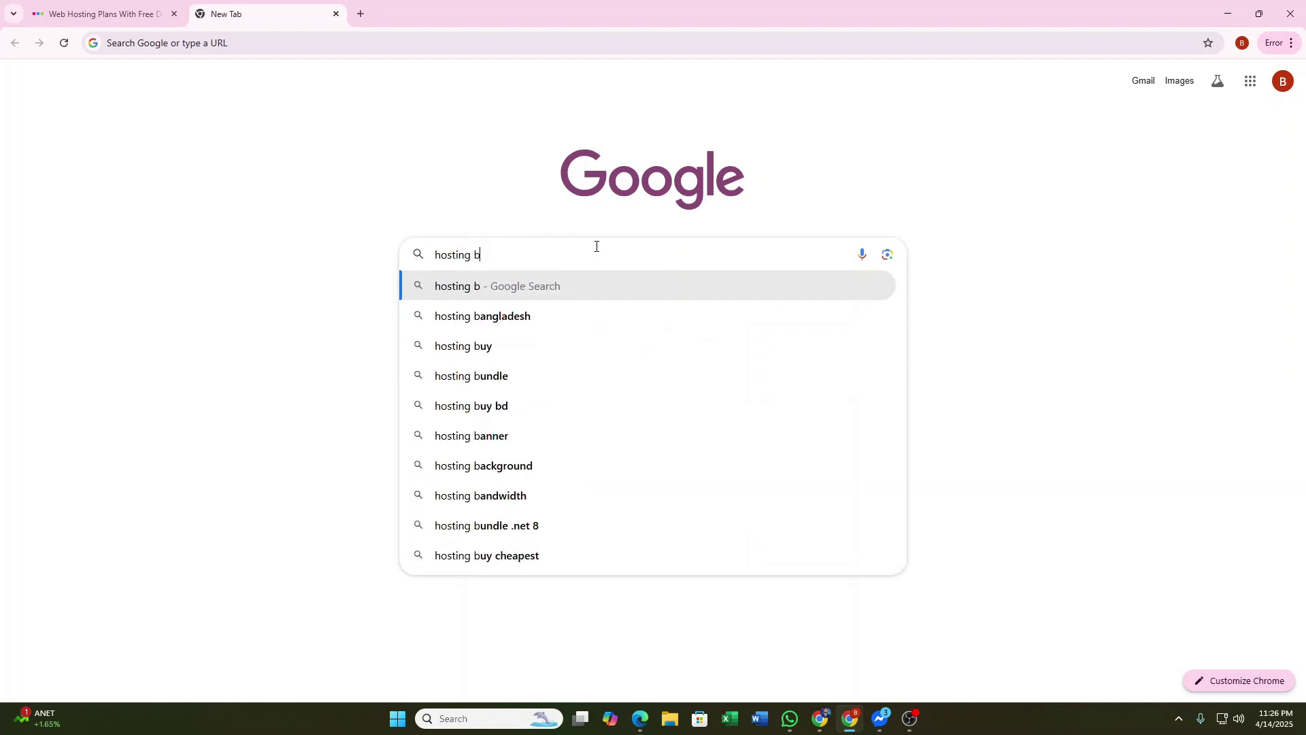
pyautogui.write('uy')
pyautogui.press('Return')
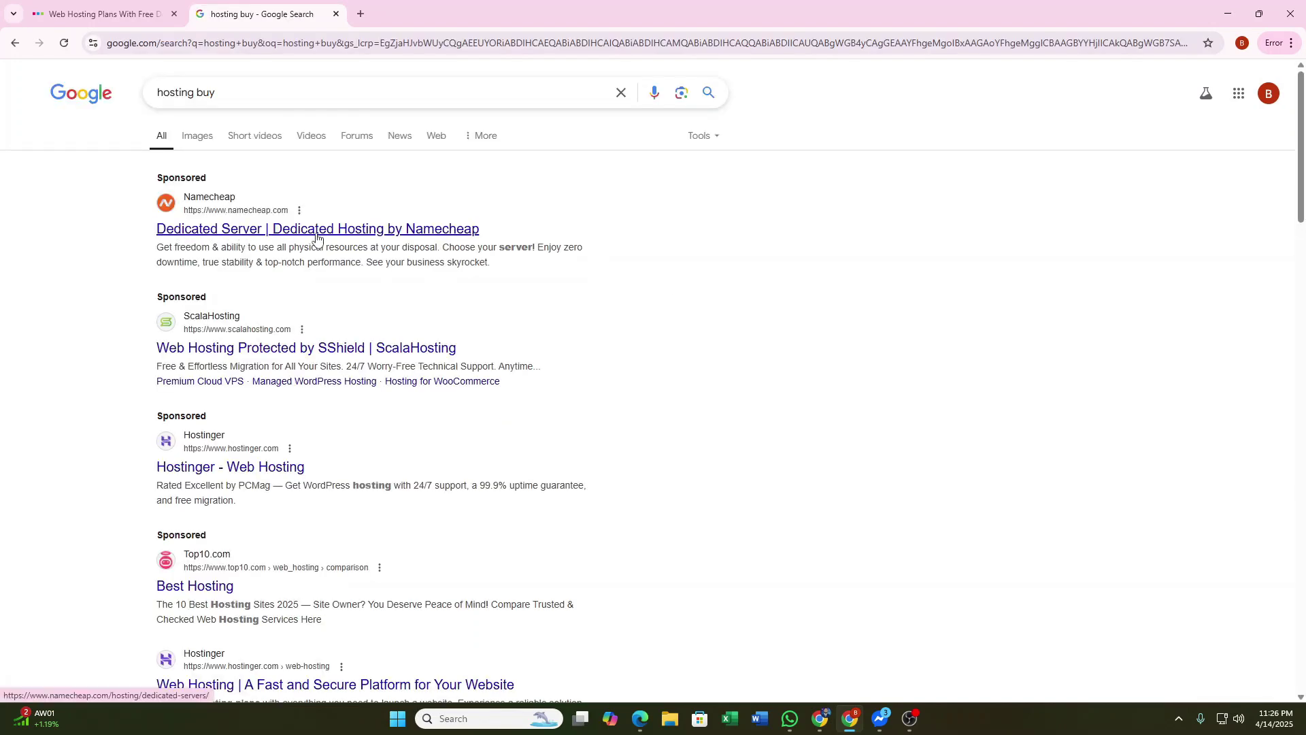
# Open the sponsored 'Hostinger - Web Hosting' result from the search results
pyautogui.scroll(-1, 185, 285)
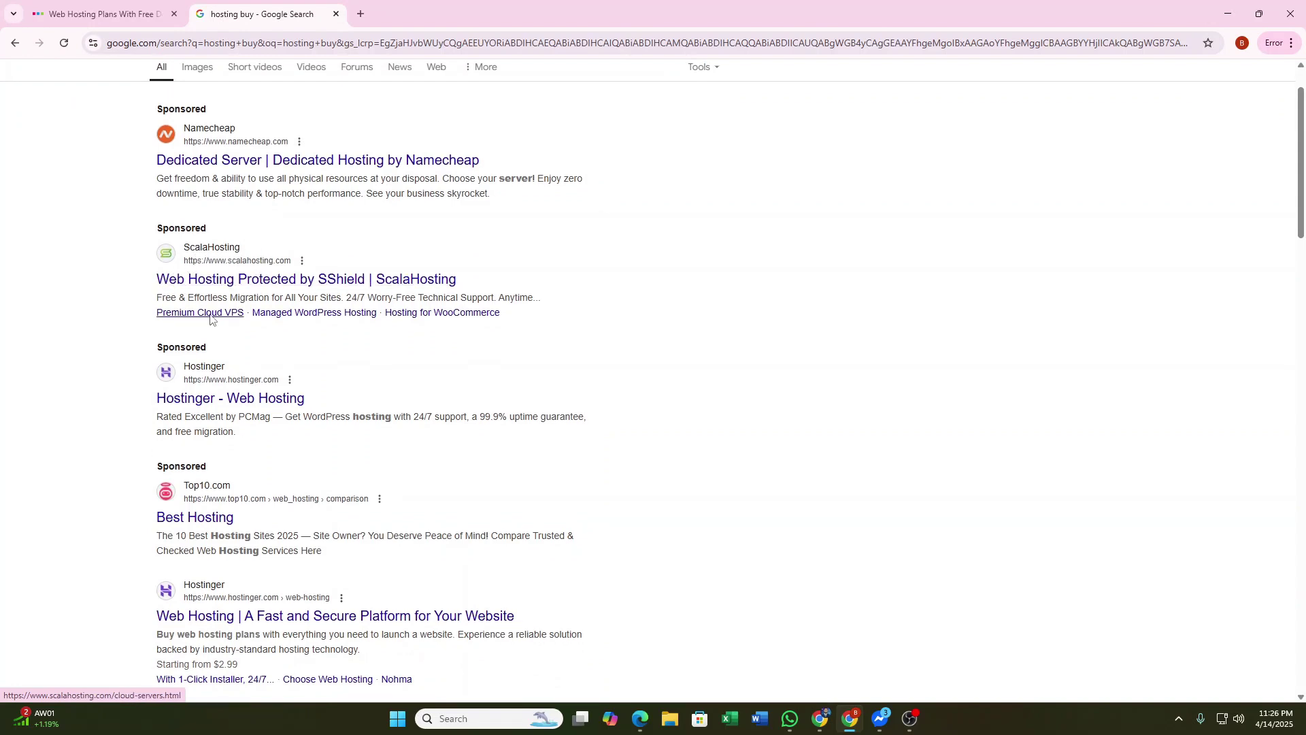
pyautogui.scroll(-2, 192, 379)
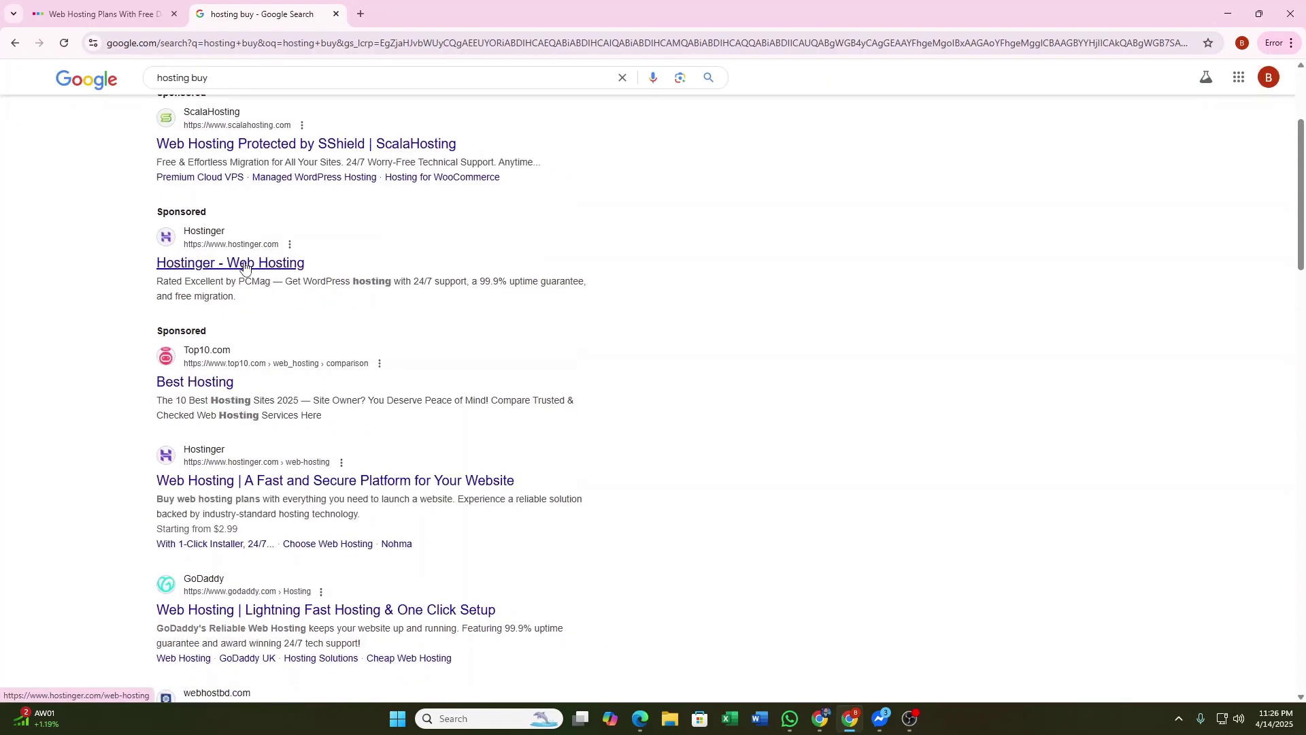
pyautogui.scroll(-1, 218, 264)
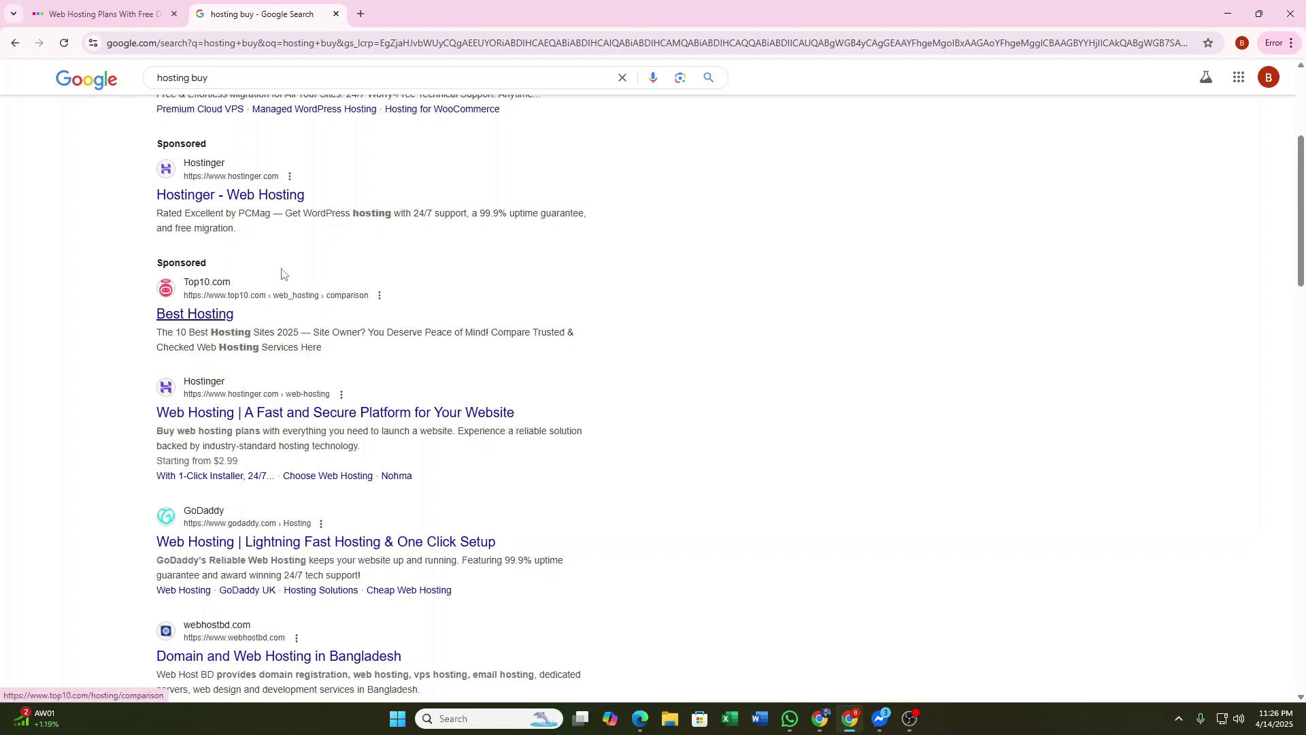
pyautogui.scroll(2, 169, 129)
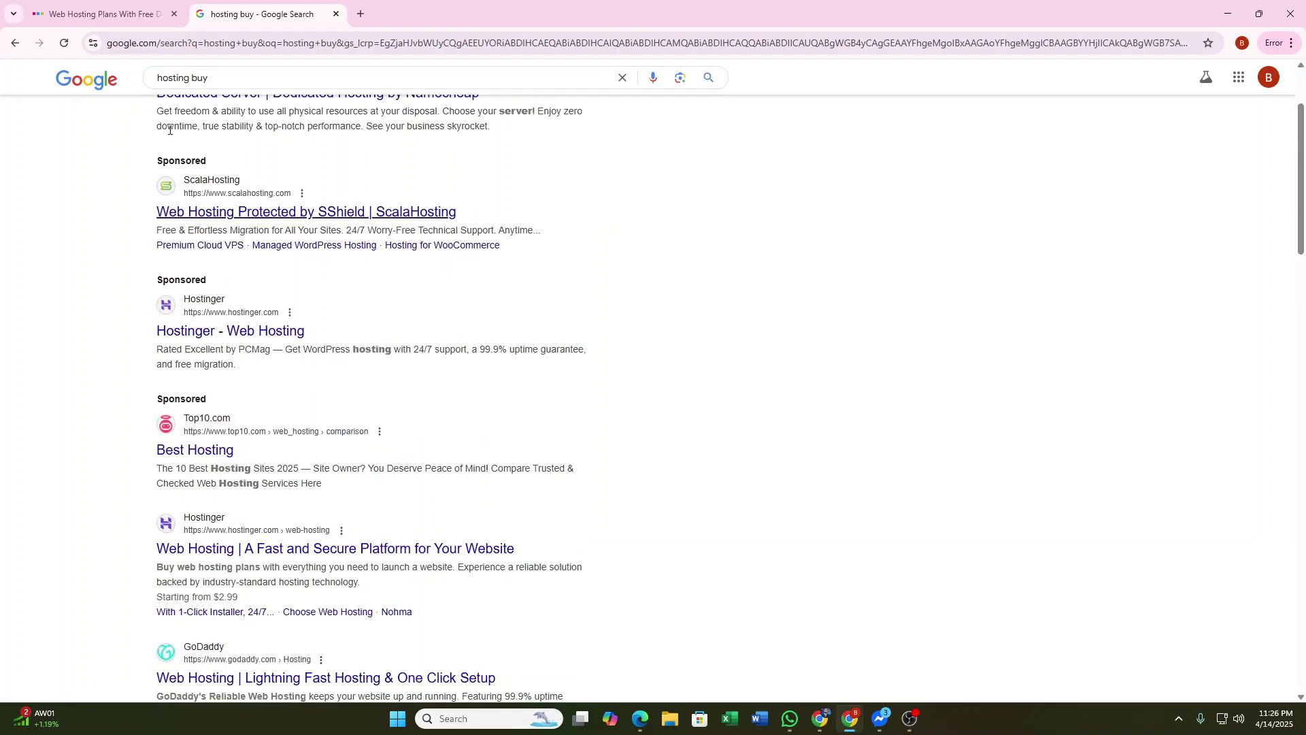
pyautogui.click(200, 334)
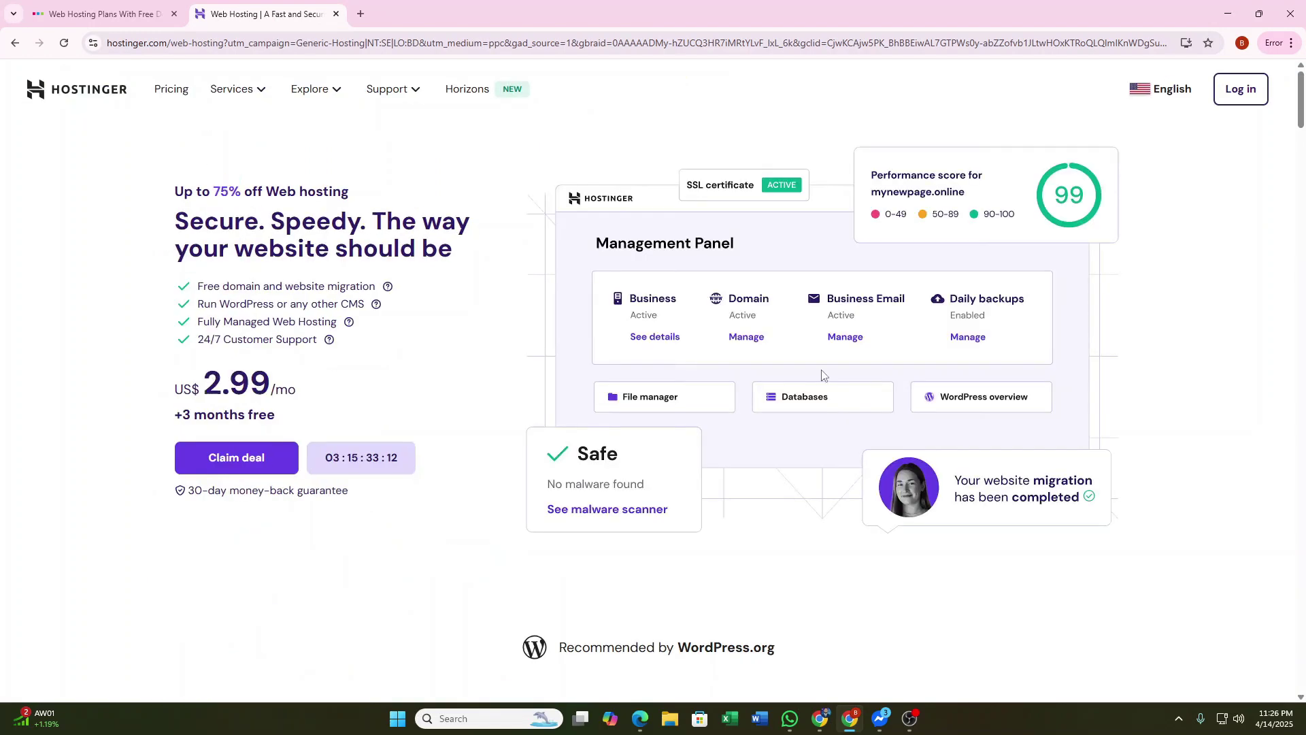
# Bring Hostinger's hosting plan cards into view with Claim deal
pyautogui.scroll(-2, 667, 357)
pyautogui.scroll(2, 667, 357)
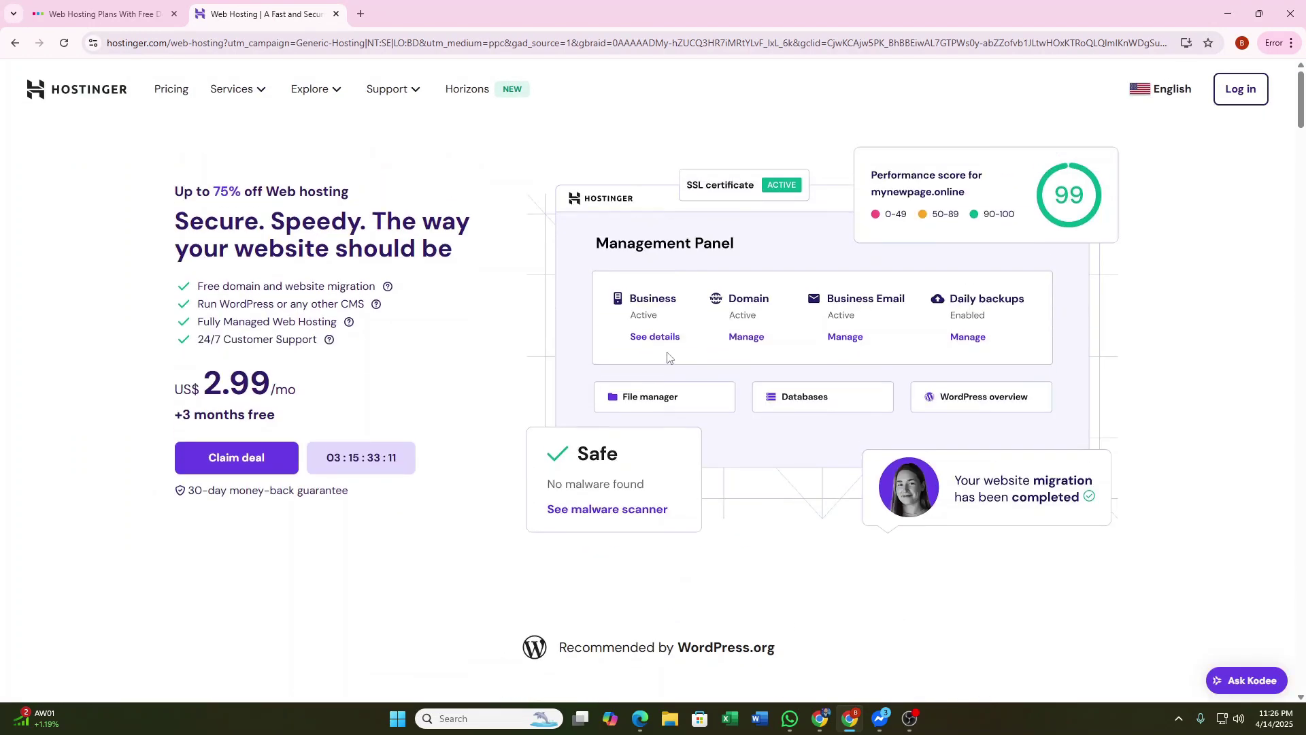
pyautogui.scroll(-1, 408, 272)
pyautogui.scroll(1, 235, 160)
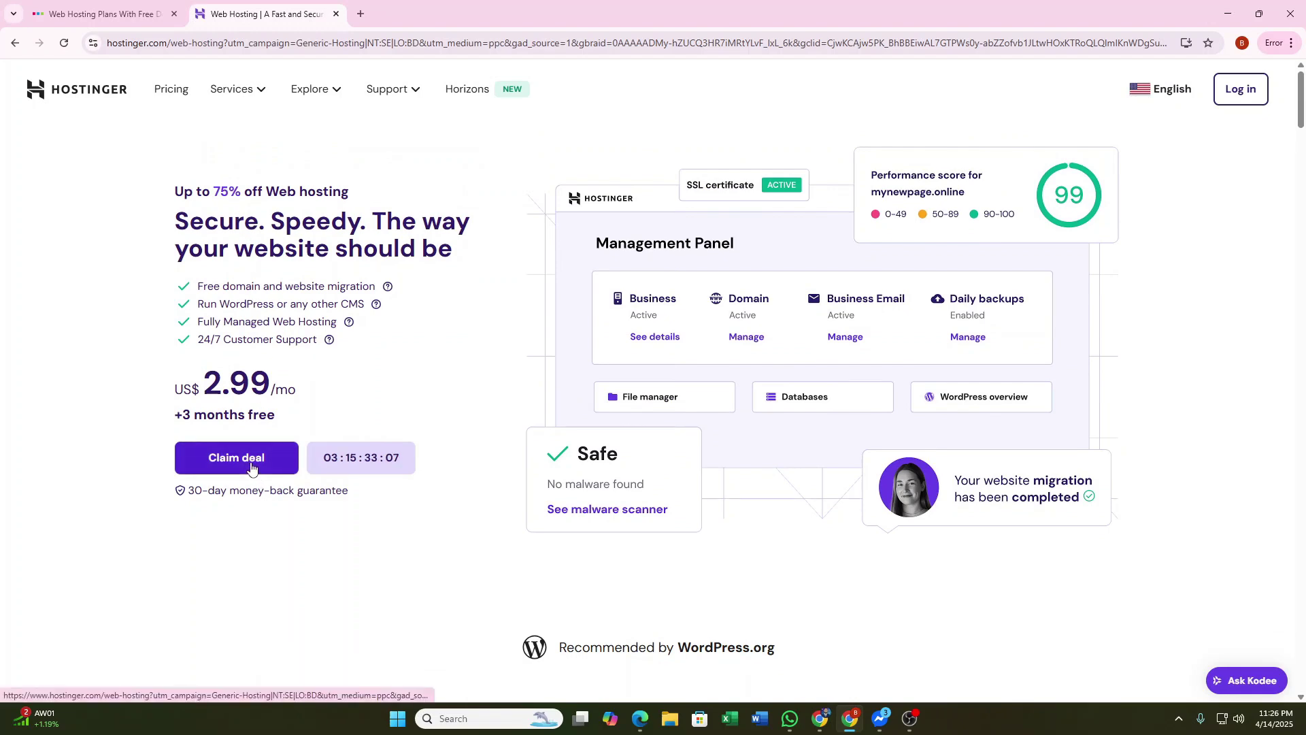
pyautogui.click(251, 466)
# Compare the Premium, Business and Cloud Startup plans at US$ 2.99, 4.49 and 7.99/mo
pyautogui.scroll(-2, 724, 437)
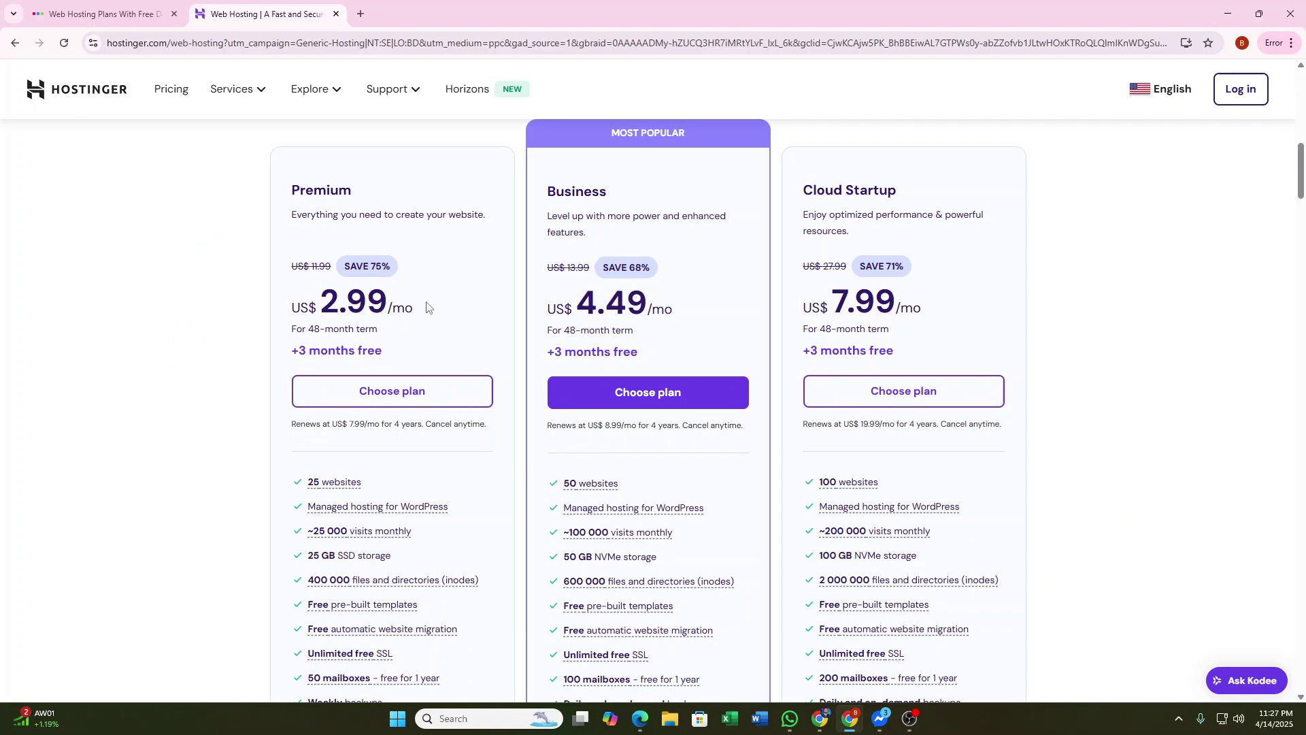
pyautogui.scroll(-1, 388, 306)
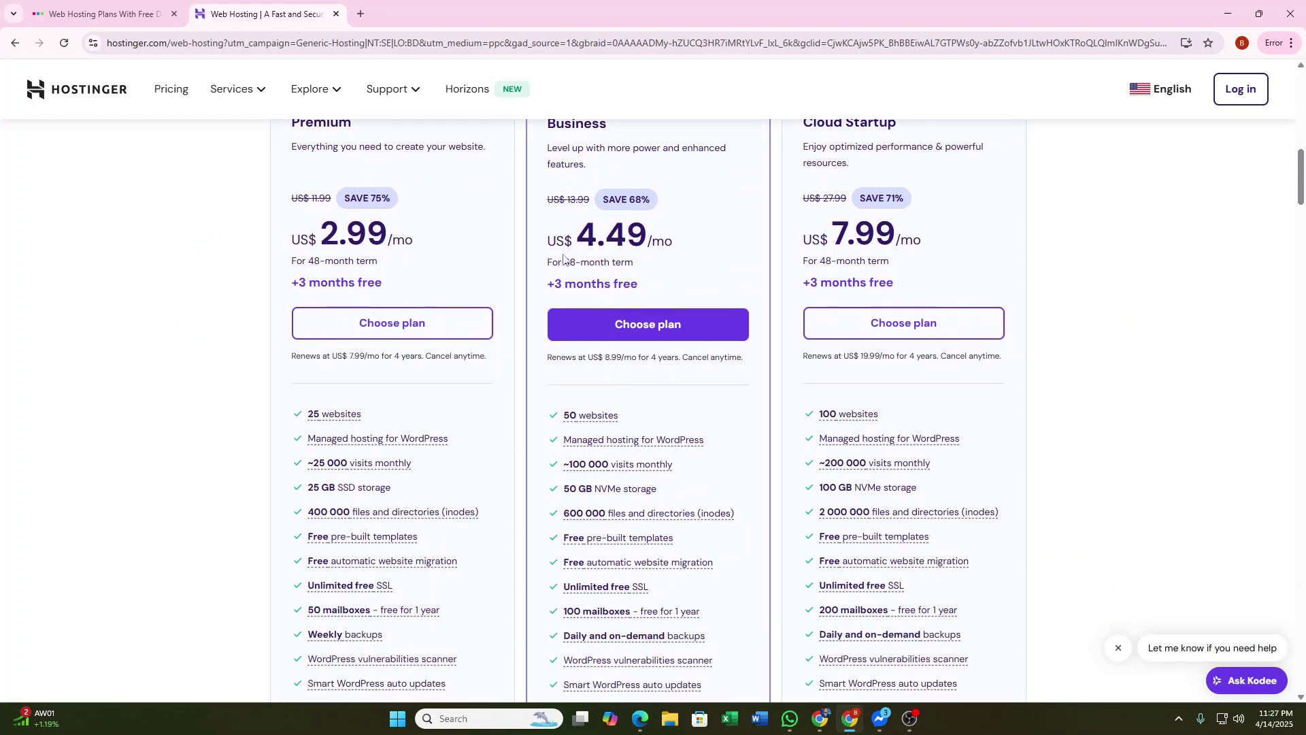
pyautogui.scroll(2, 333, 224)
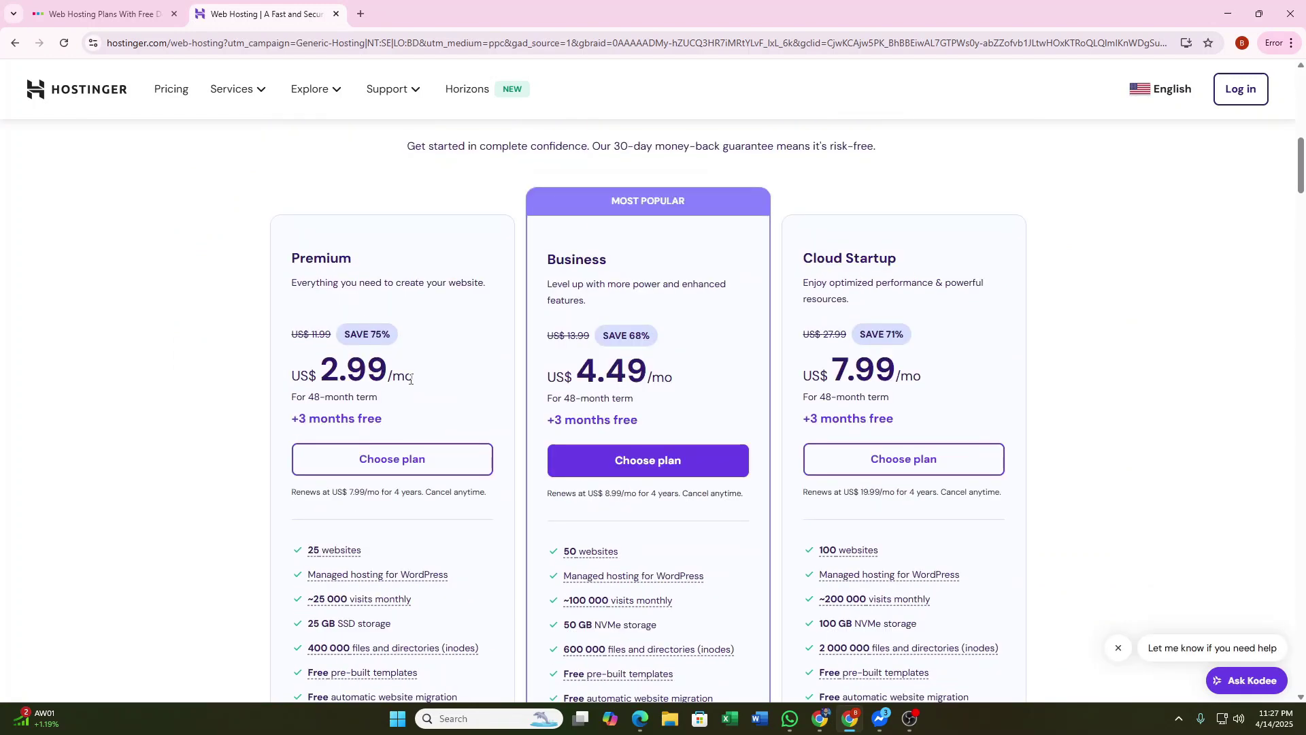
pyautogui.scroll(-2, 413, 385)
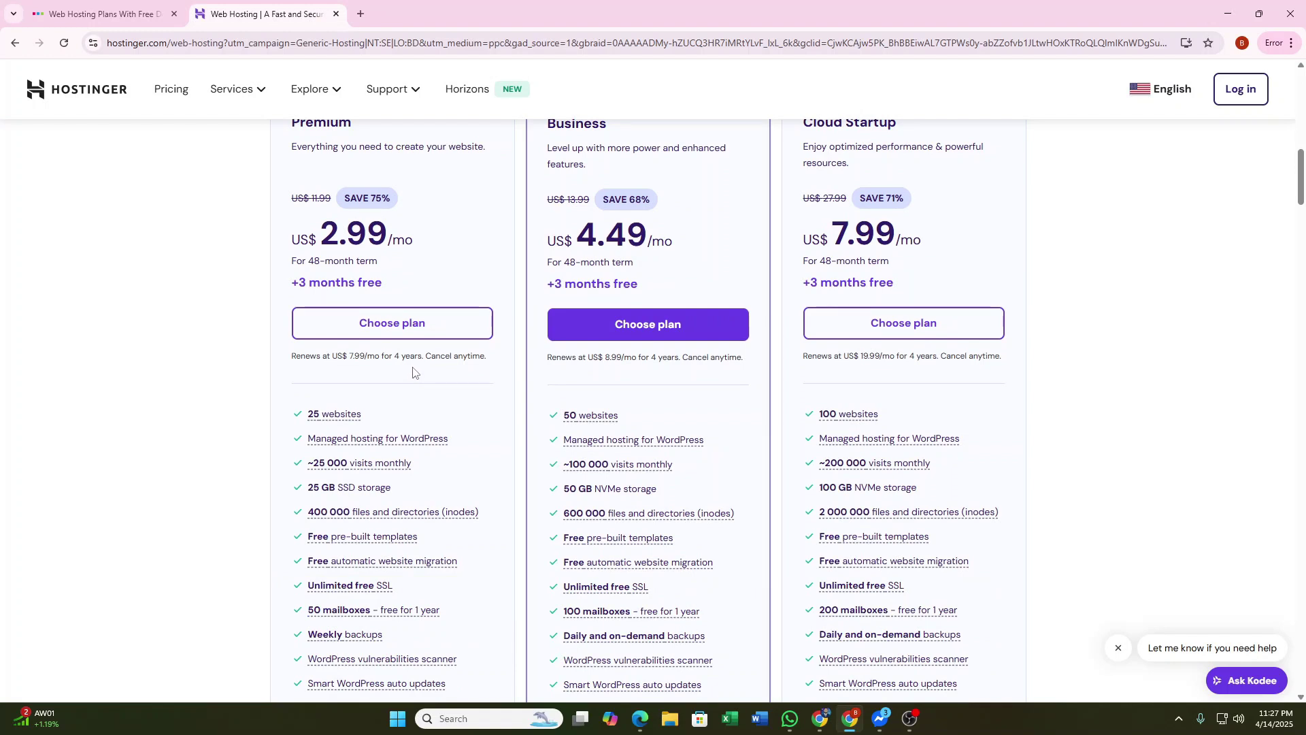
pyautogui.scroll(-3, 412, 372)
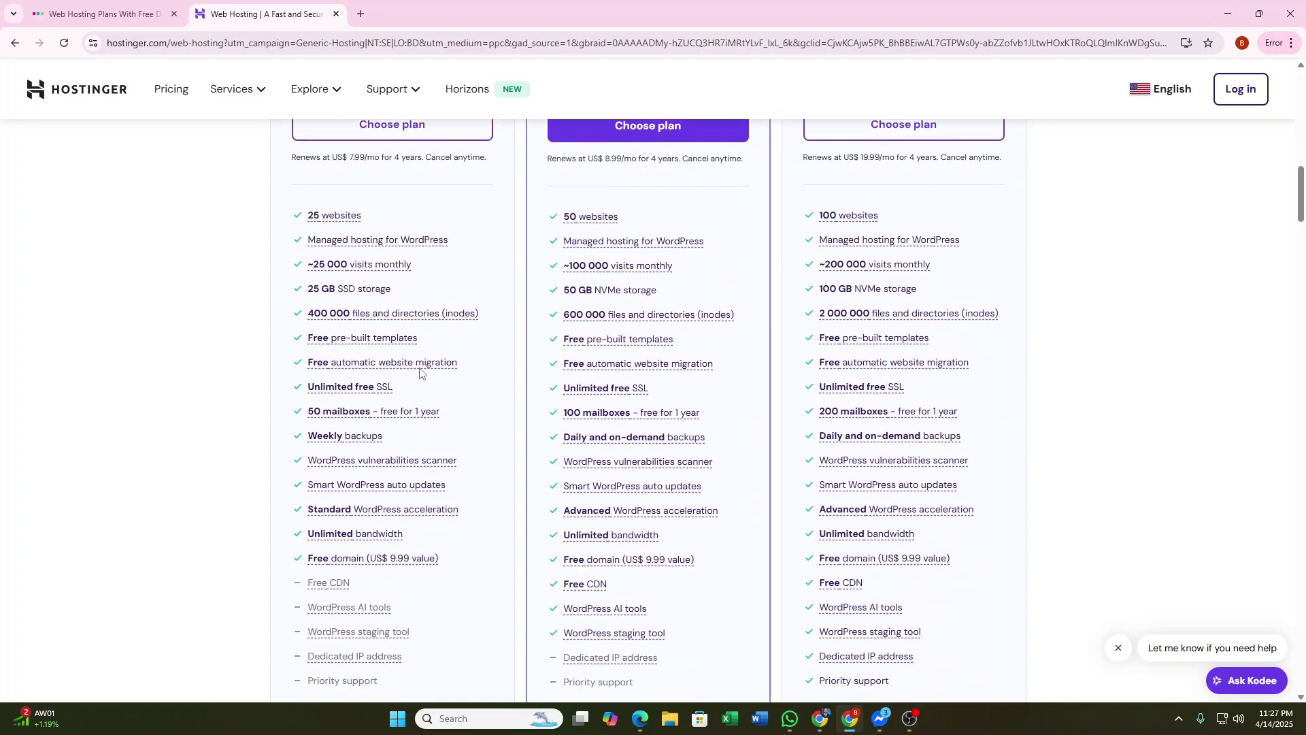
pyautogui.scroll(3, 374, 329)
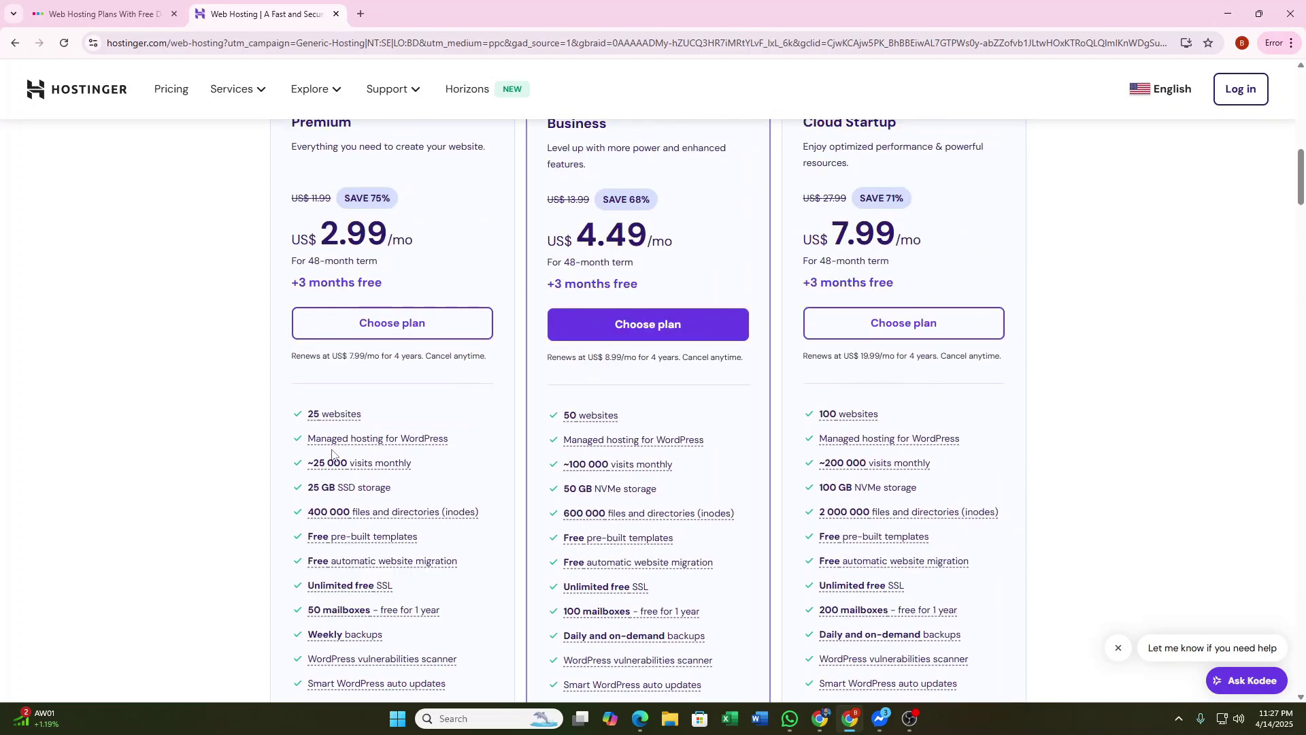
pyautogui.scroll(1, 475, 379)
pyautogui.scroll(-1, 396, 554)
pyautogui.scroll(2, 368, 517)
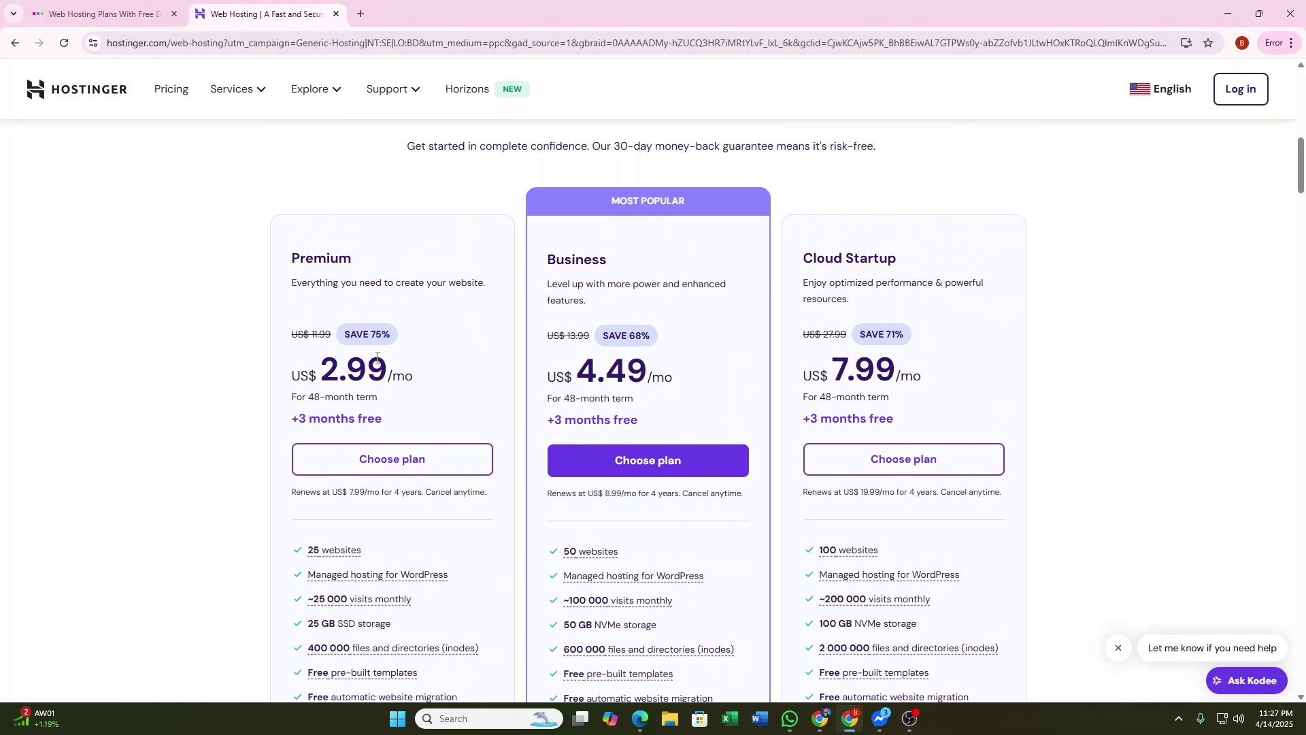
pyautogui.scroll(-3, 354, 326)
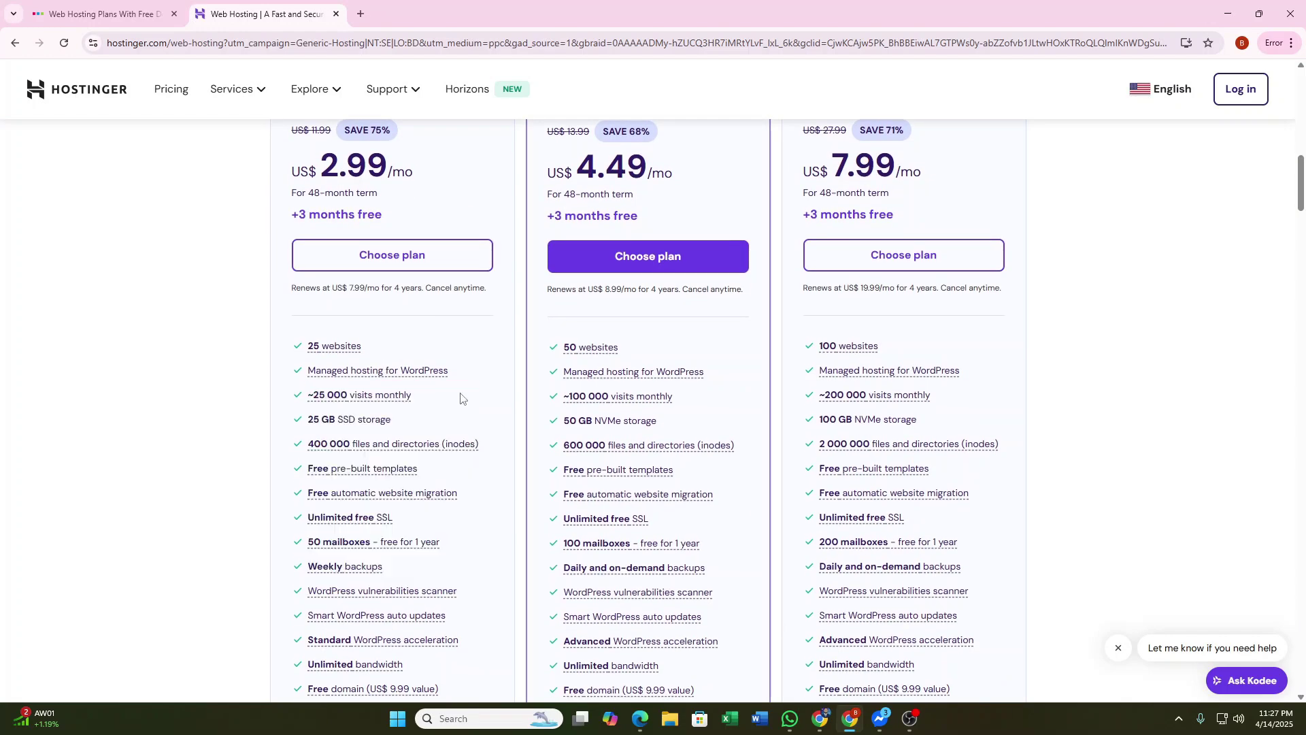
pyautogui.scroll(3, 612, 409)
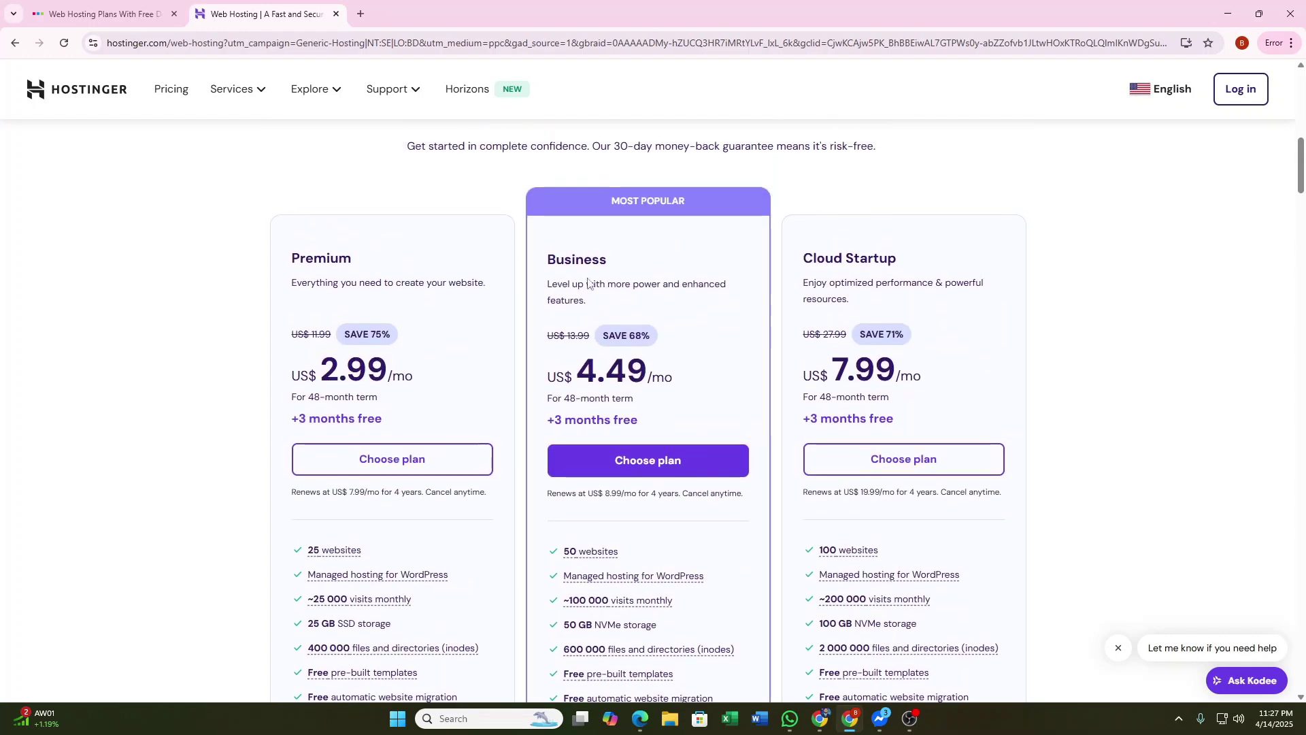
pyautogui.scroll(-5, 617, 376)
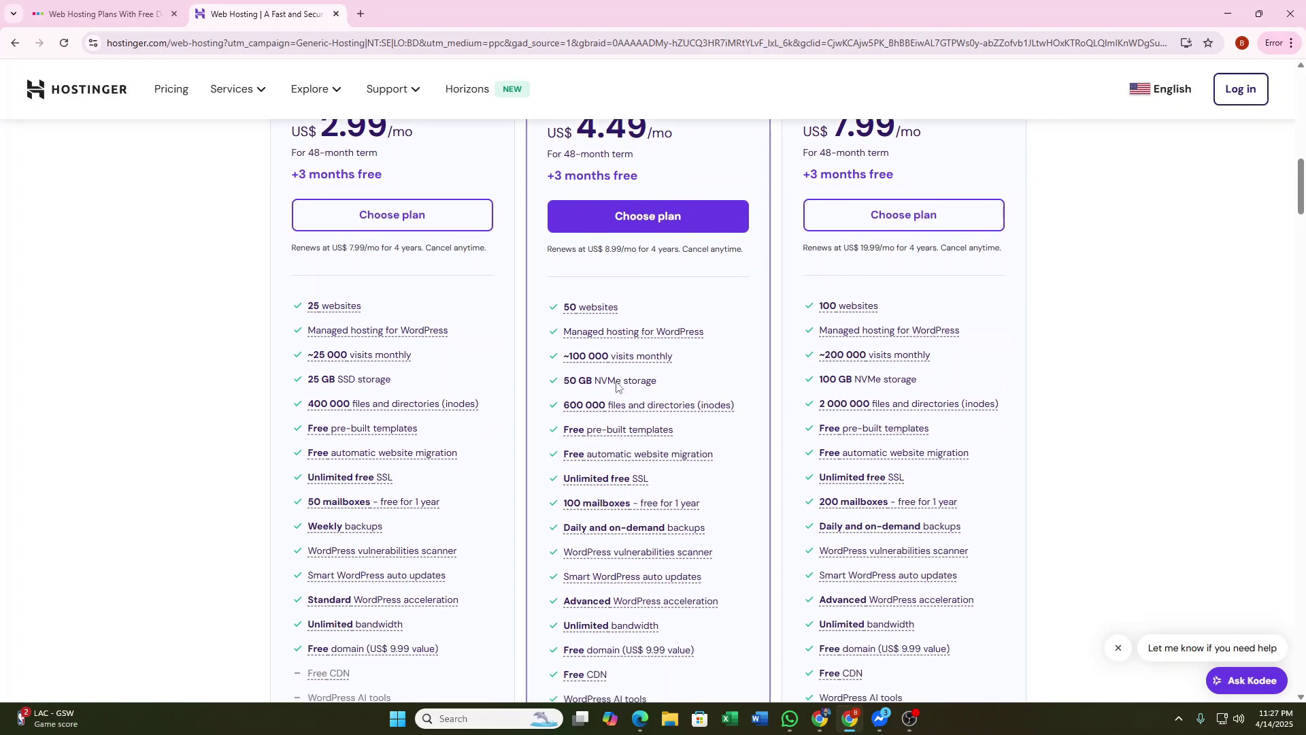
pyautogui.moveTo(338, 408)
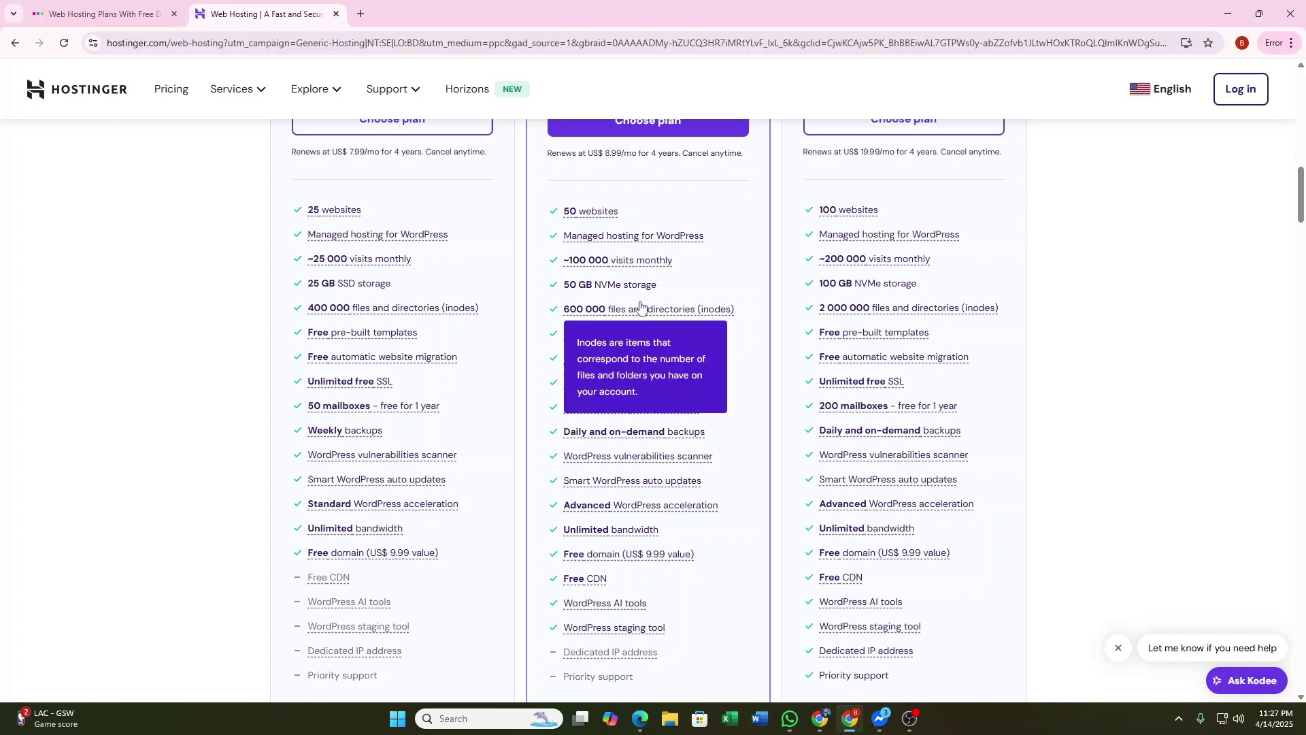
pyautogui.scroll(4, 644, 302)
pyautogui.scroll(10, 644, 302)
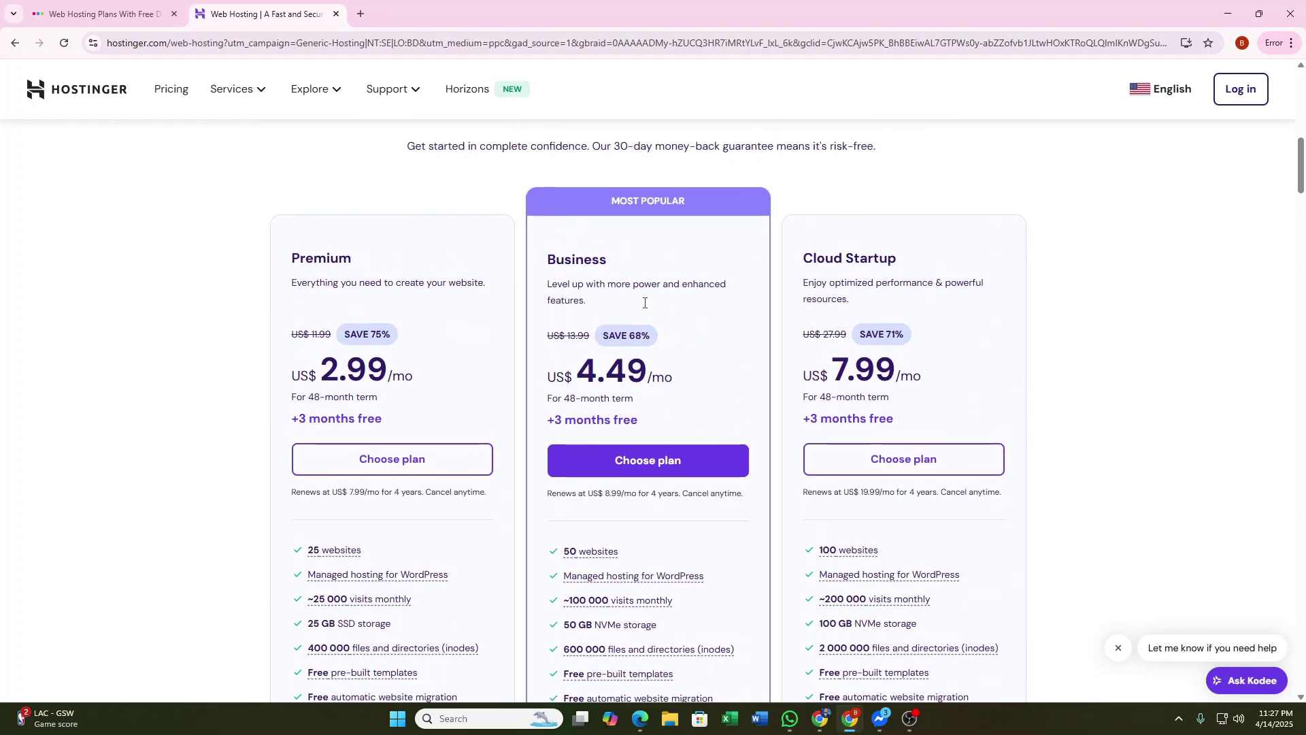
pyautogui.scroll(2, 645, 307)
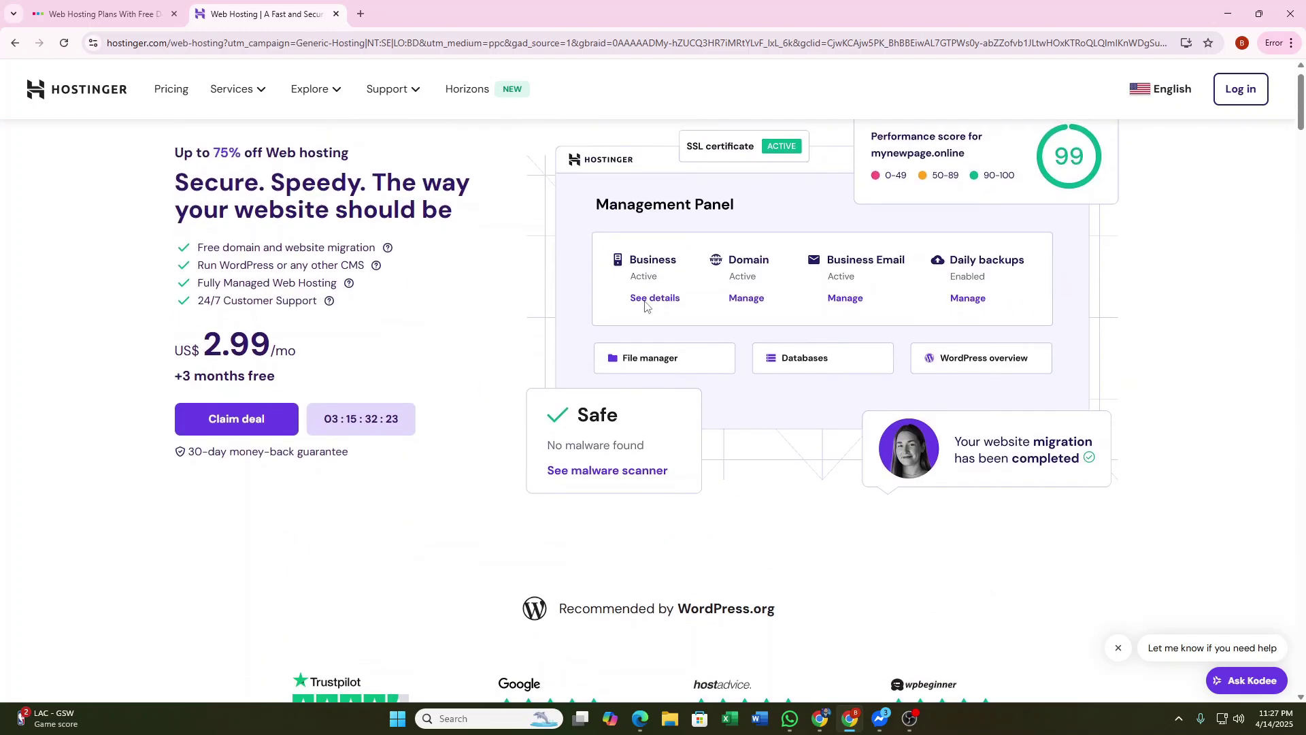
pyautogui.scroll(-17, 563, 300)
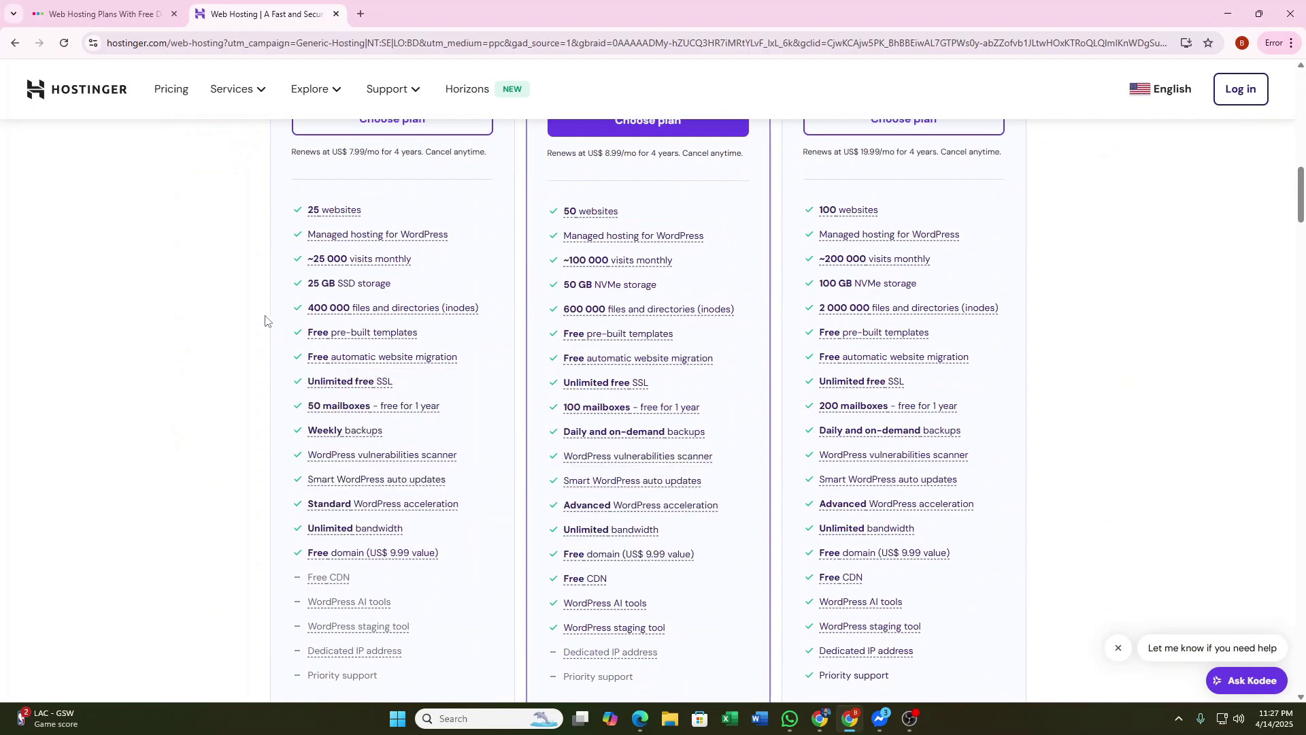
# Return to Intelwebhost's plans and order the Lite Starter plan at ৳1499/yr
pyautogui.click(100, 4)
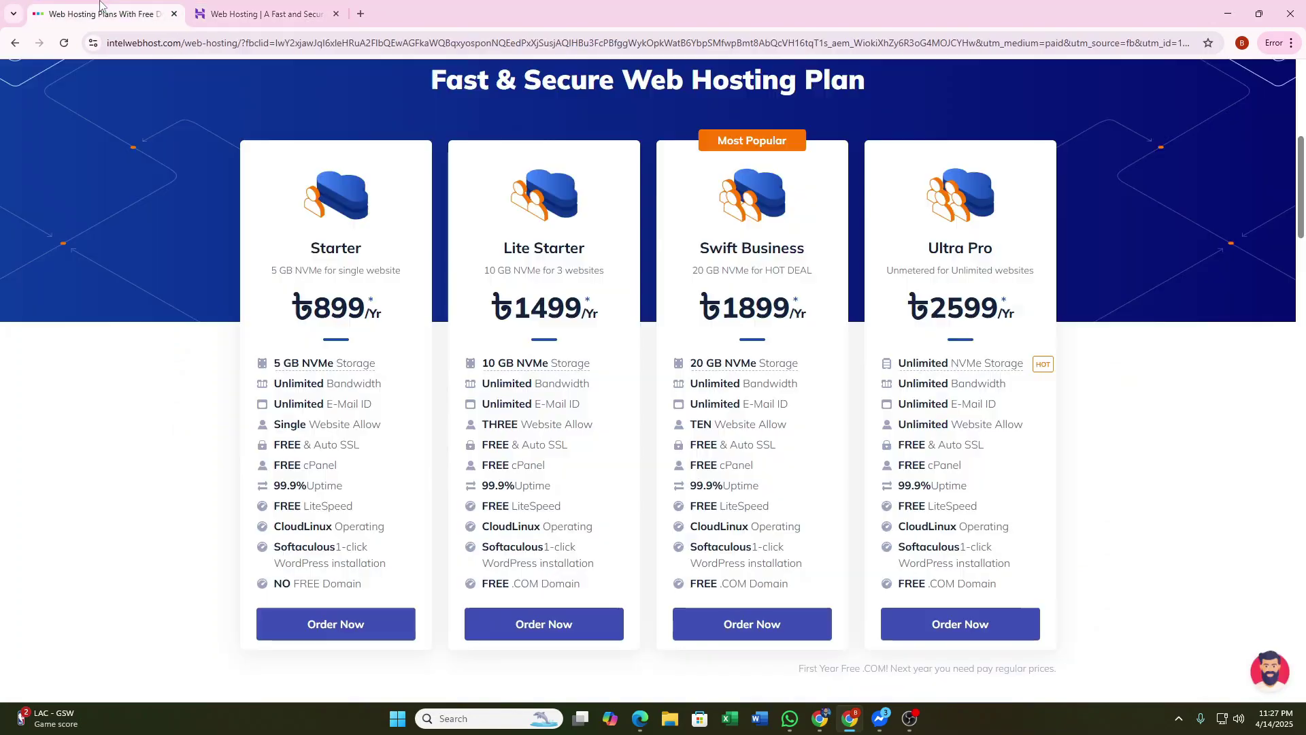
pyautogui.scroll(2, 612, 327)
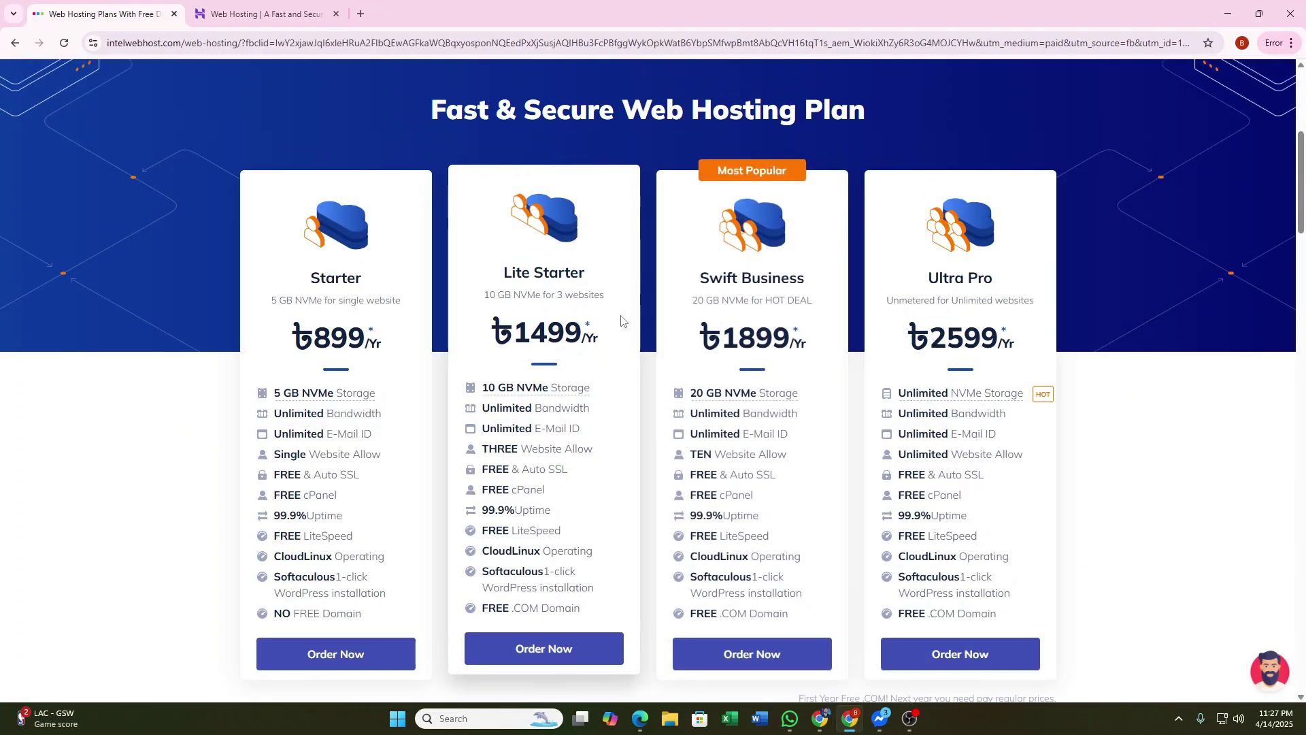
pyautogui.scroll(-4, 690, 175)
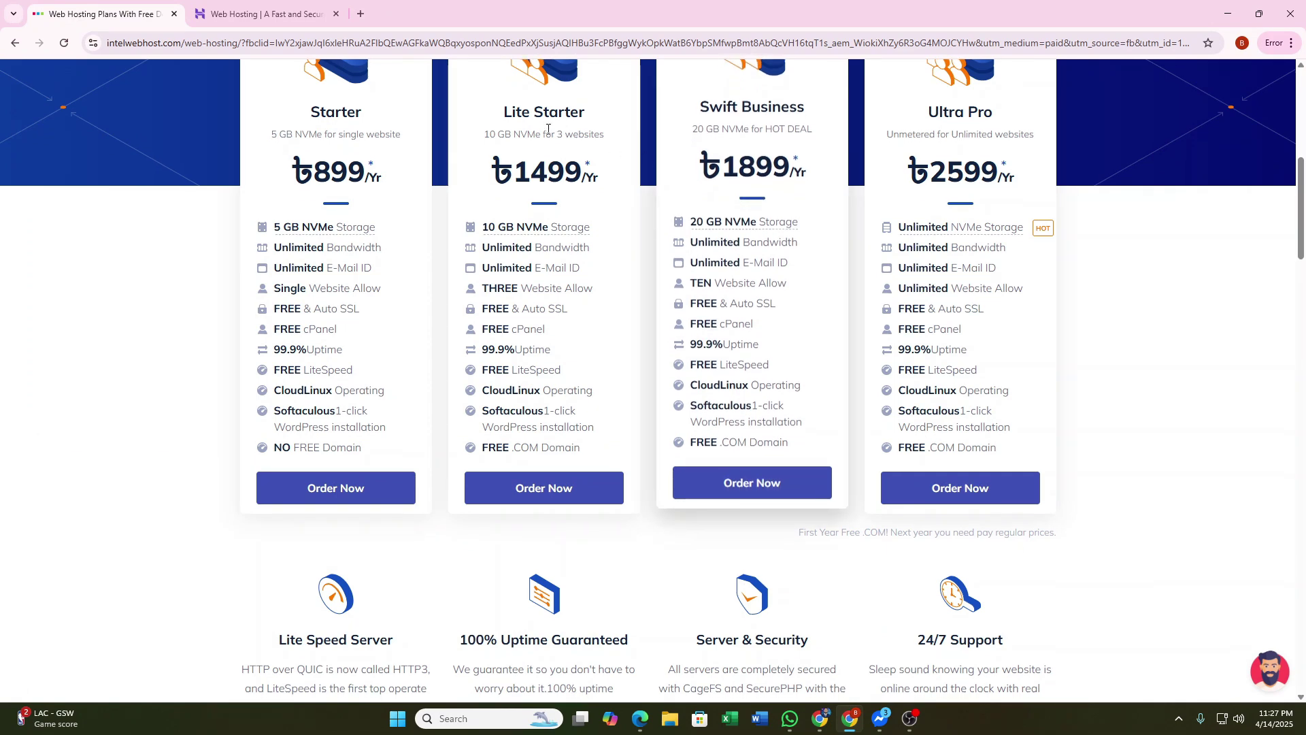
pyautogui.scroll(4, 465, 291)
pyautogui.scroll(-3, 435, 253)
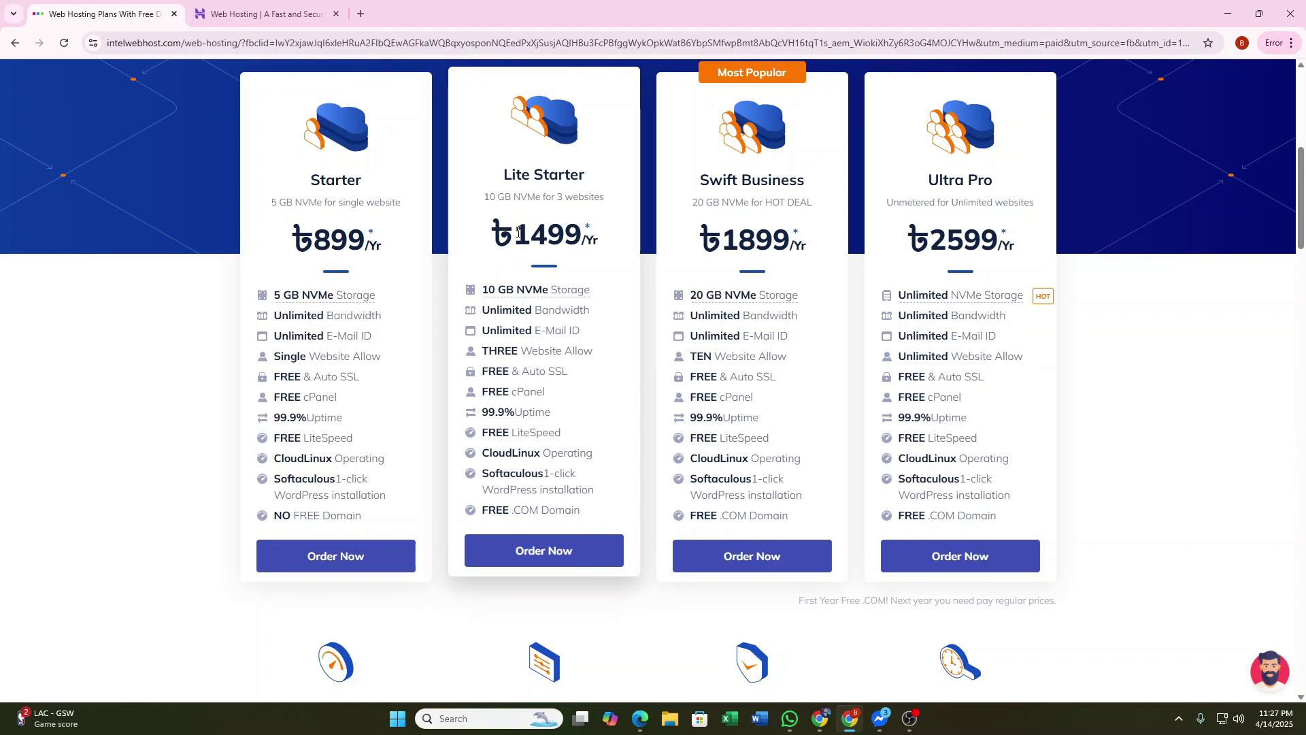
pyautogui.moveTo(512, 237); pyautogui.dragTo(594, 233)
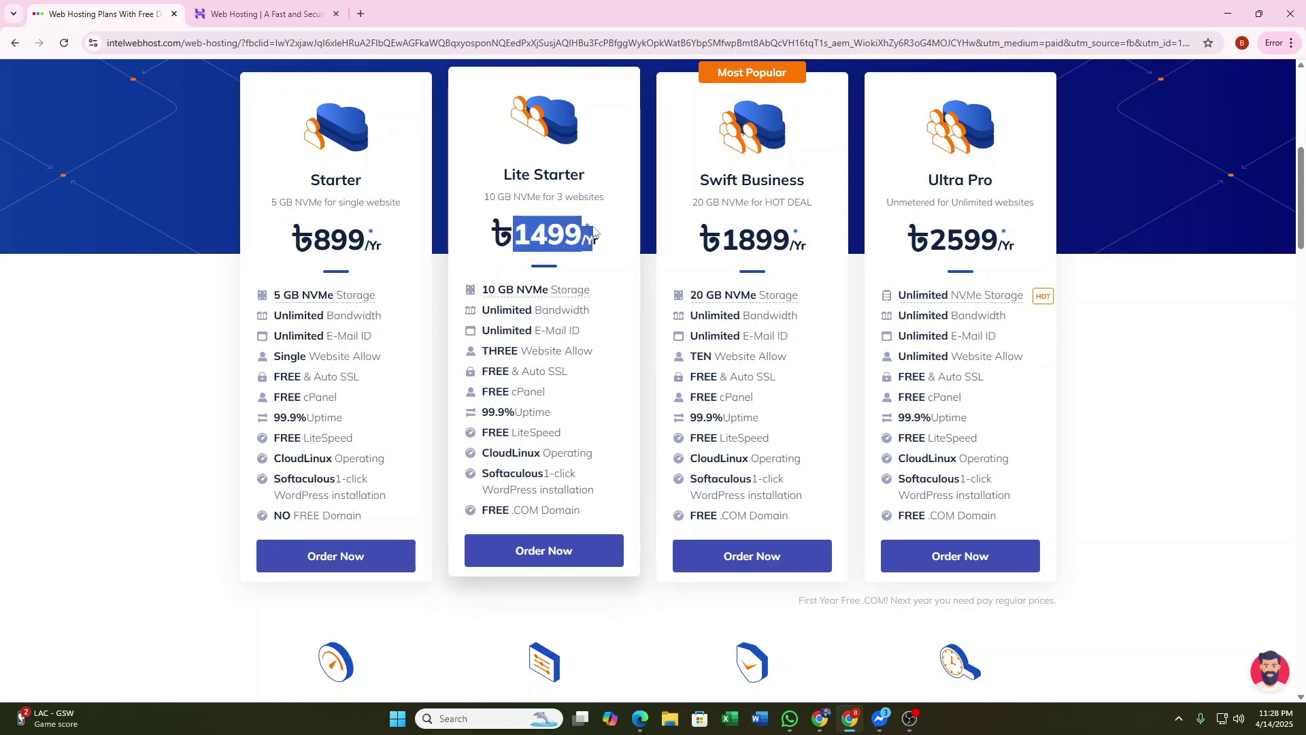
pyautogui.click(613, 197)
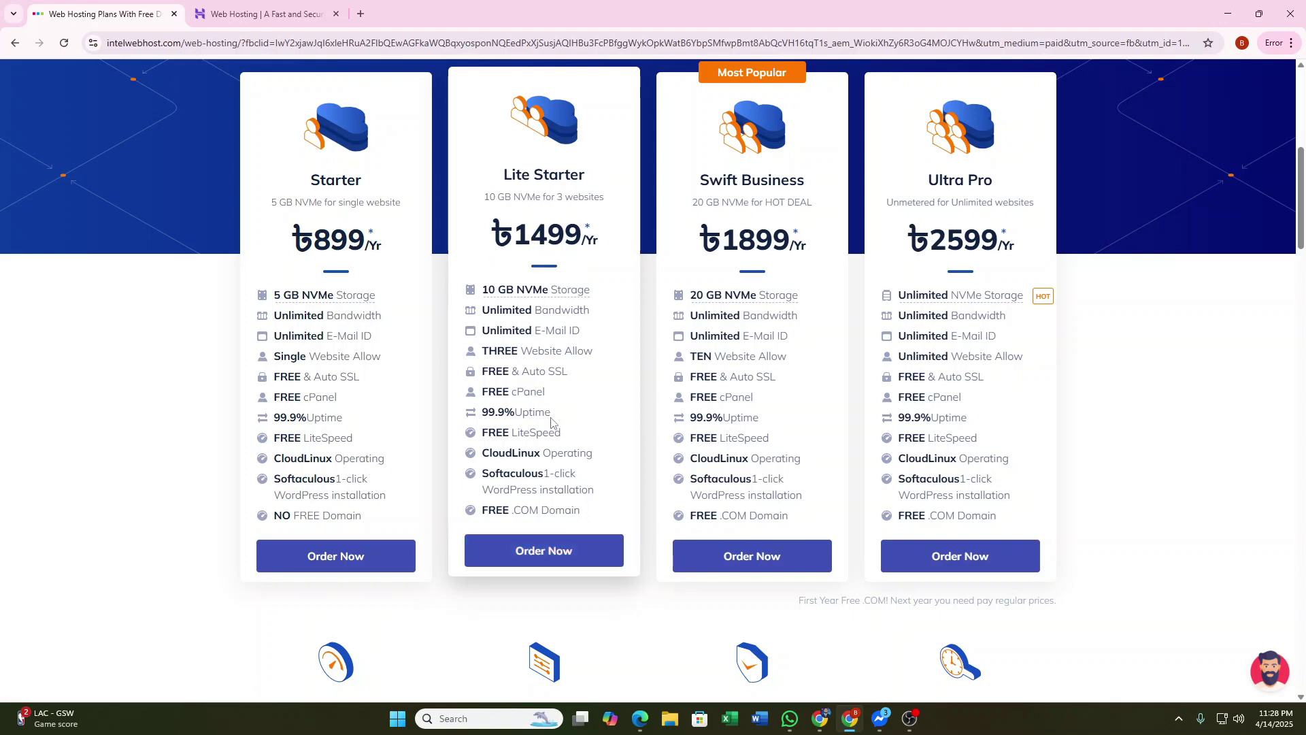
pyautogui.click(555, 556)
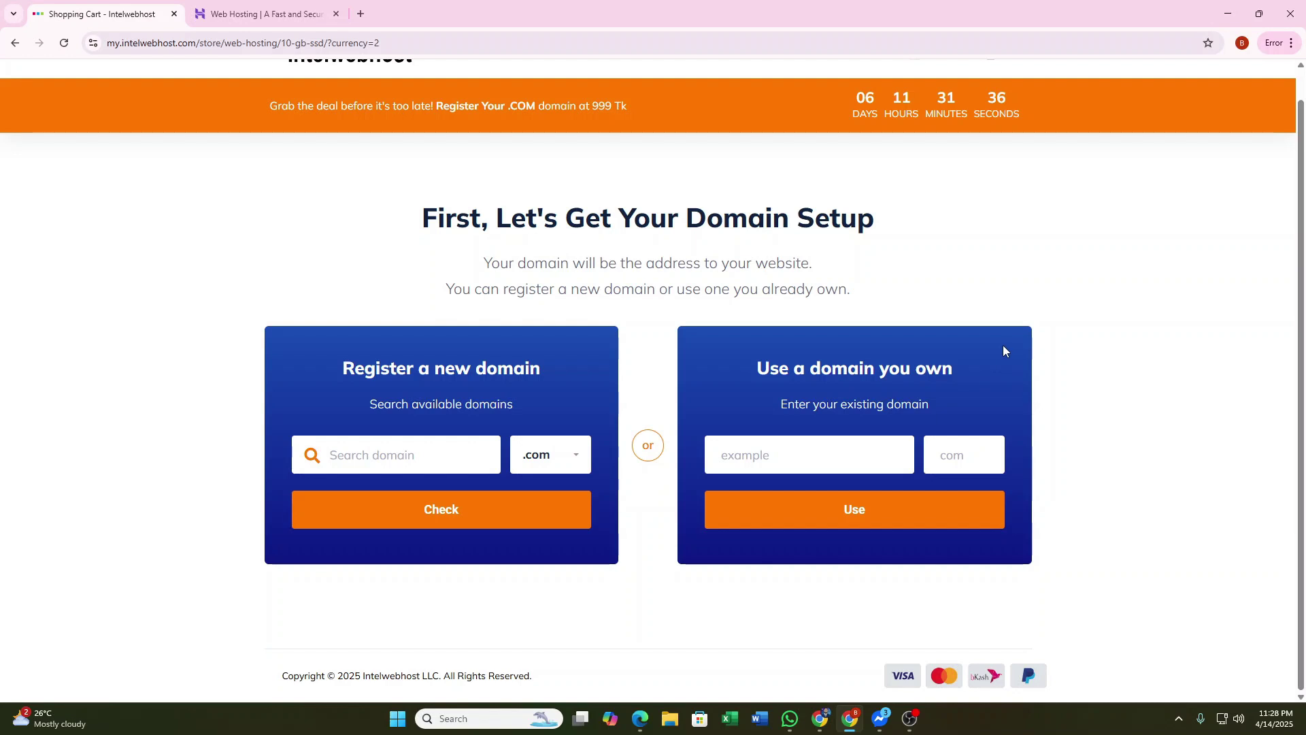
# Check availability of the new domain boosishpublication.com
pyautogui.click(831, 445)
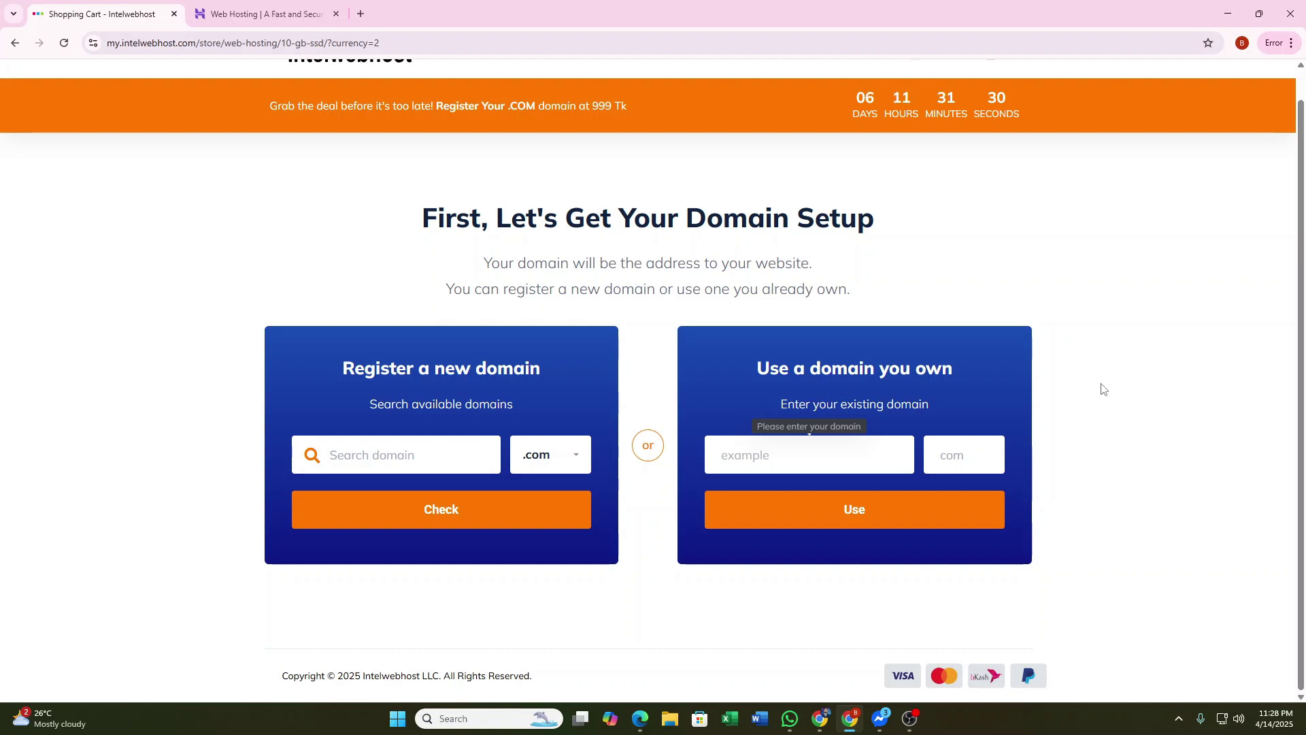
pyautogui.click(381, 454)
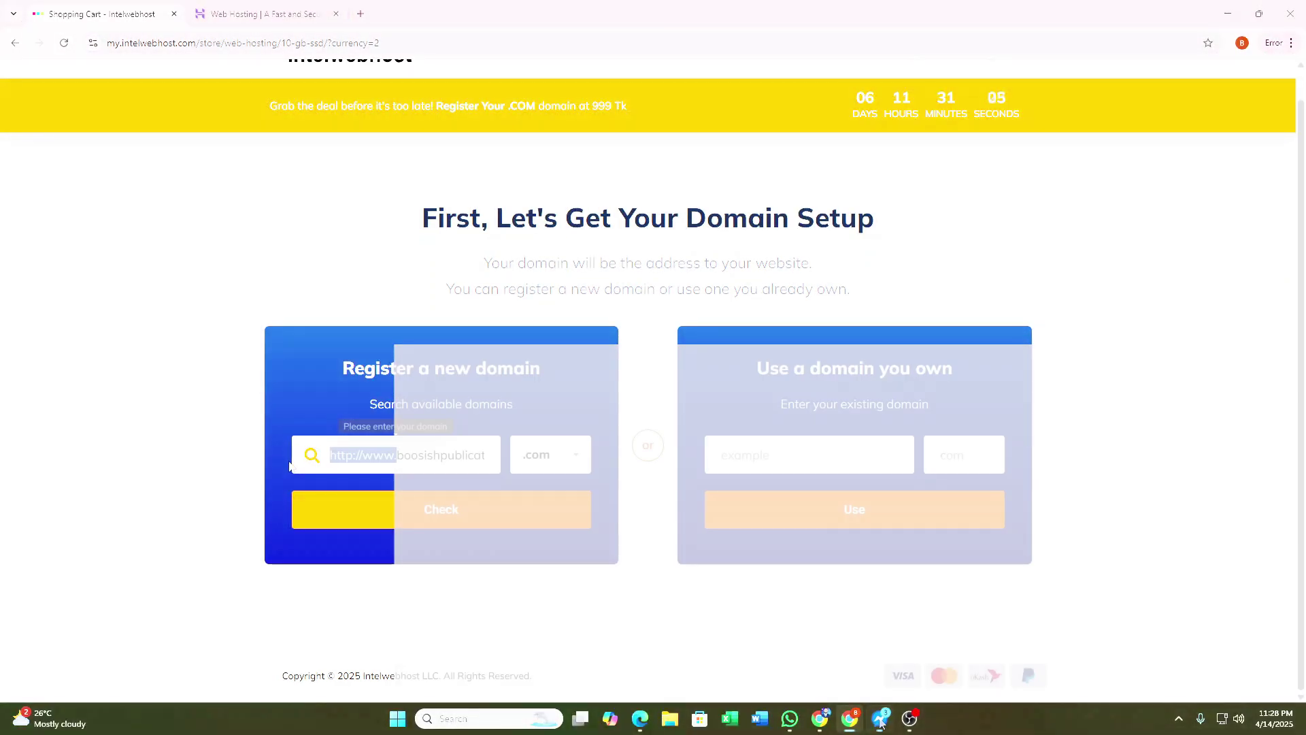
pyautogui.press('BackSpace')
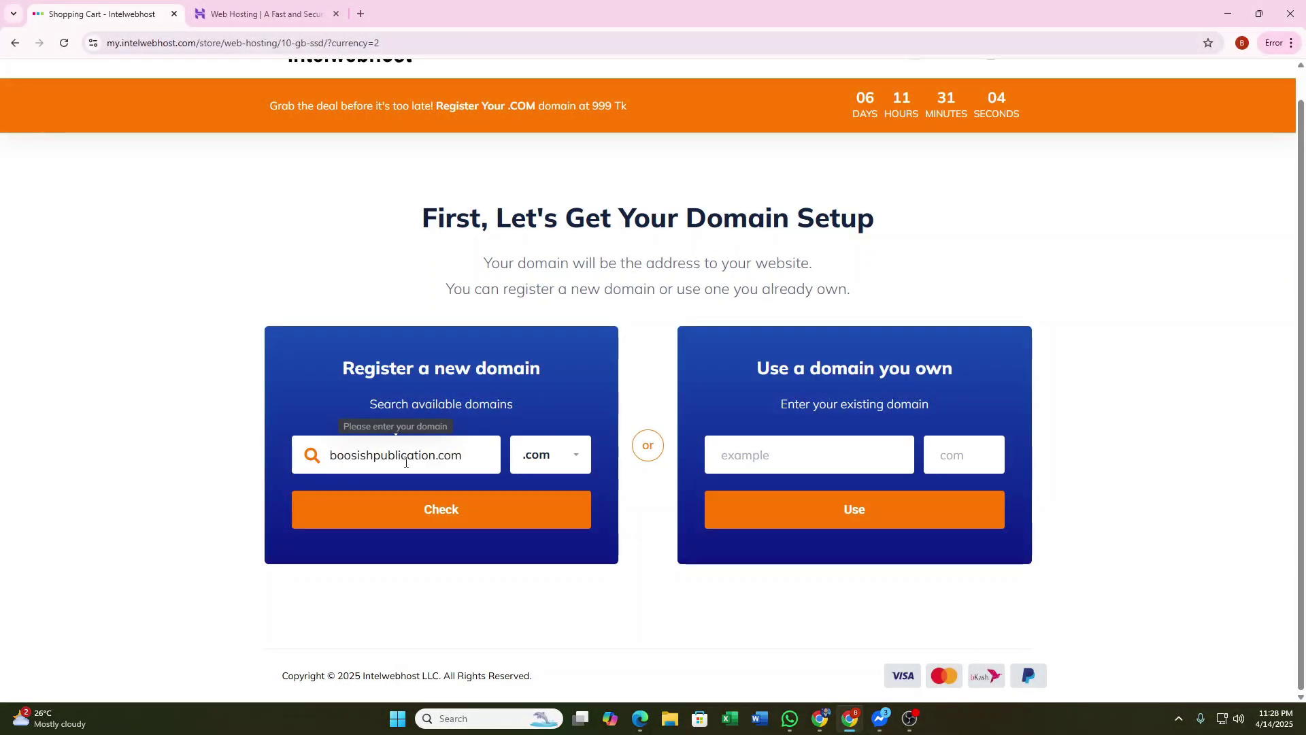
pyautogui.moveTo(439, 454); pyautogui.dragTo(512, 459)
pyautogui.press('BackSpace')
pyautogui.click(442, 509)
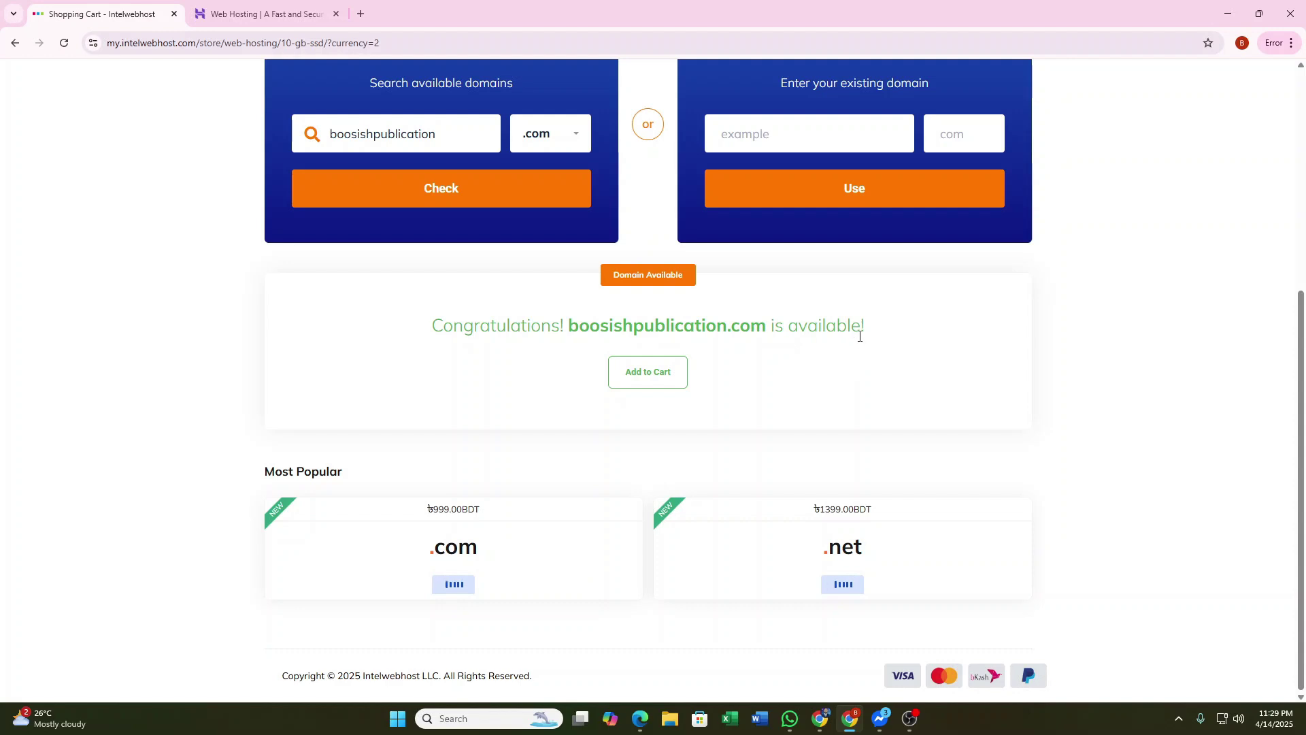
# Add boosishpublication.com to the cart and continue to hosting configuration
pyautogui.scroll(2, 860, 336)
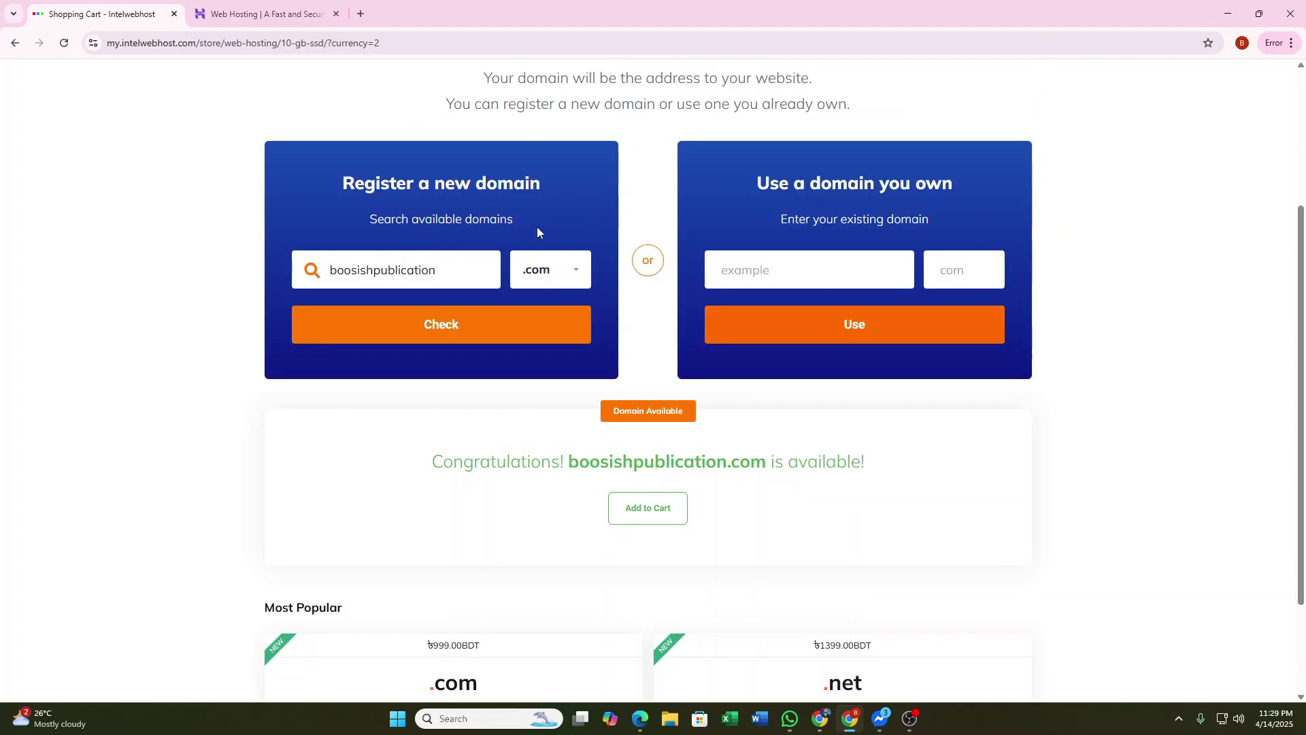
pyautogui.click(645, 515)
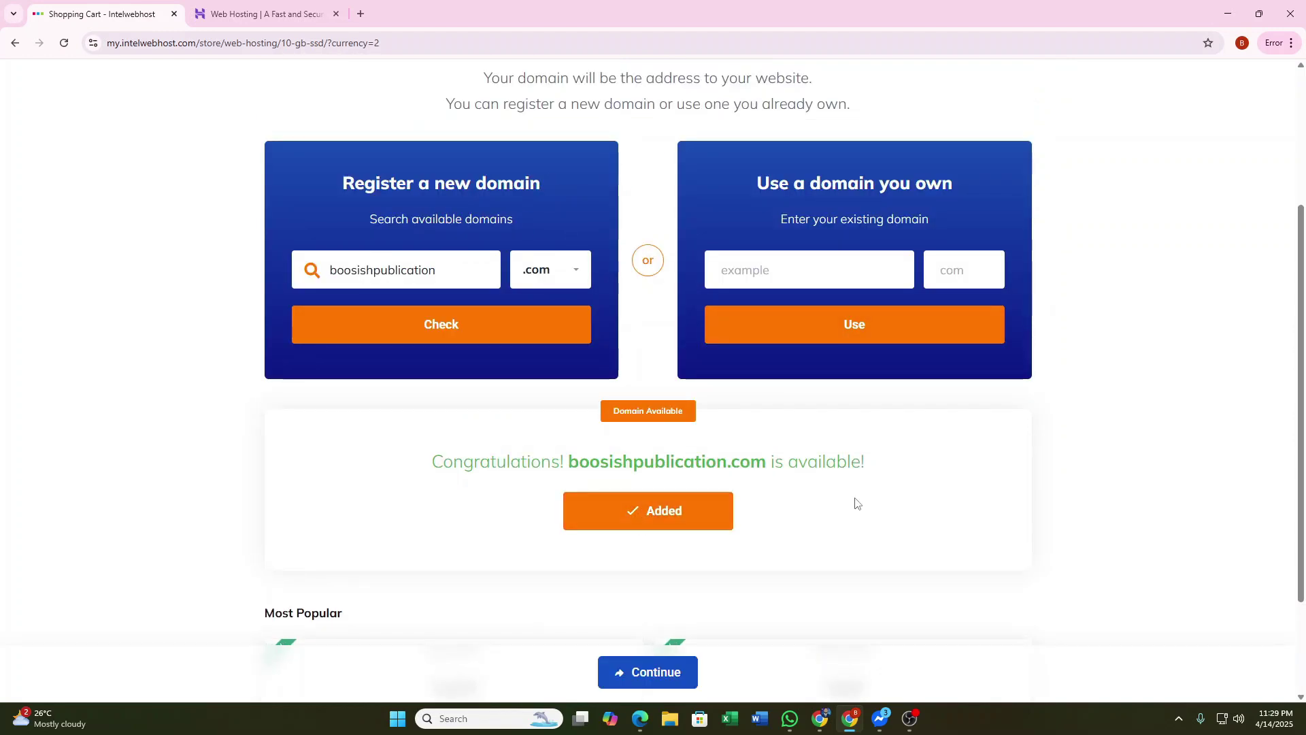
pyautogui.scroll(-4, 819, 489)
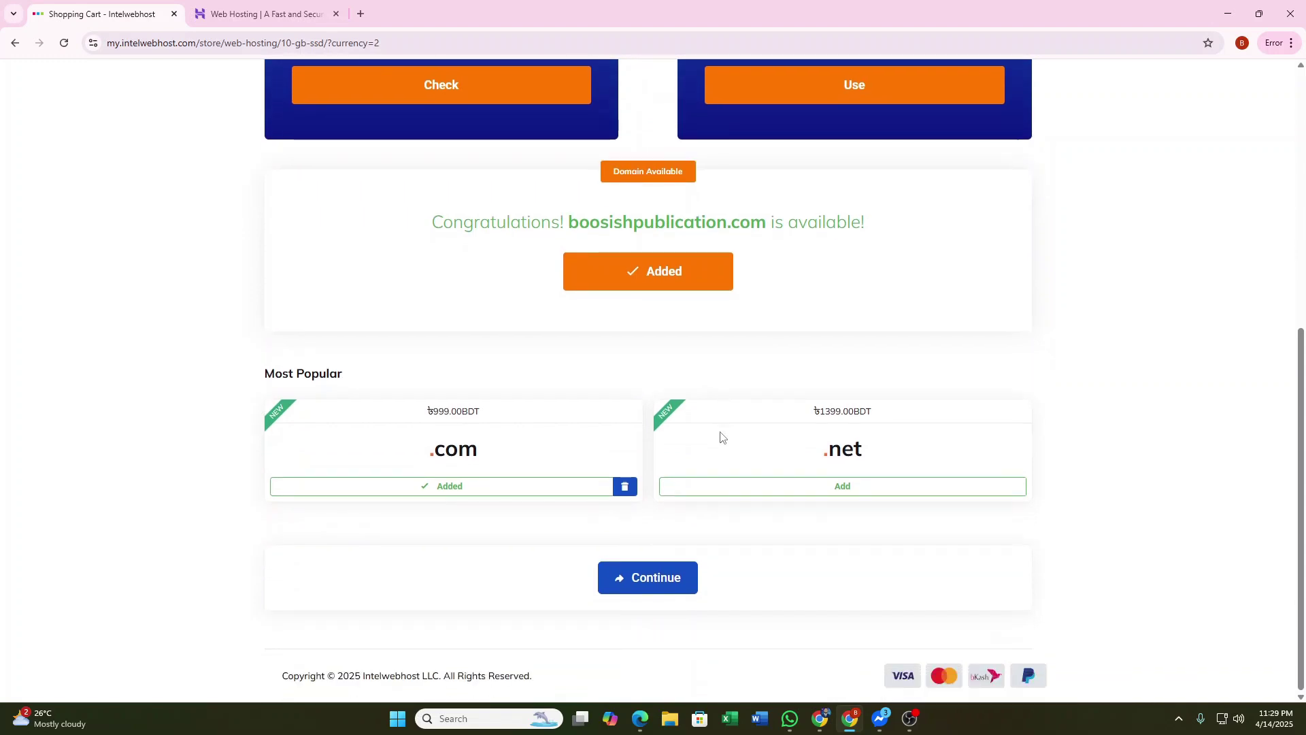
pyautogui.scroll(4, 722, 365)
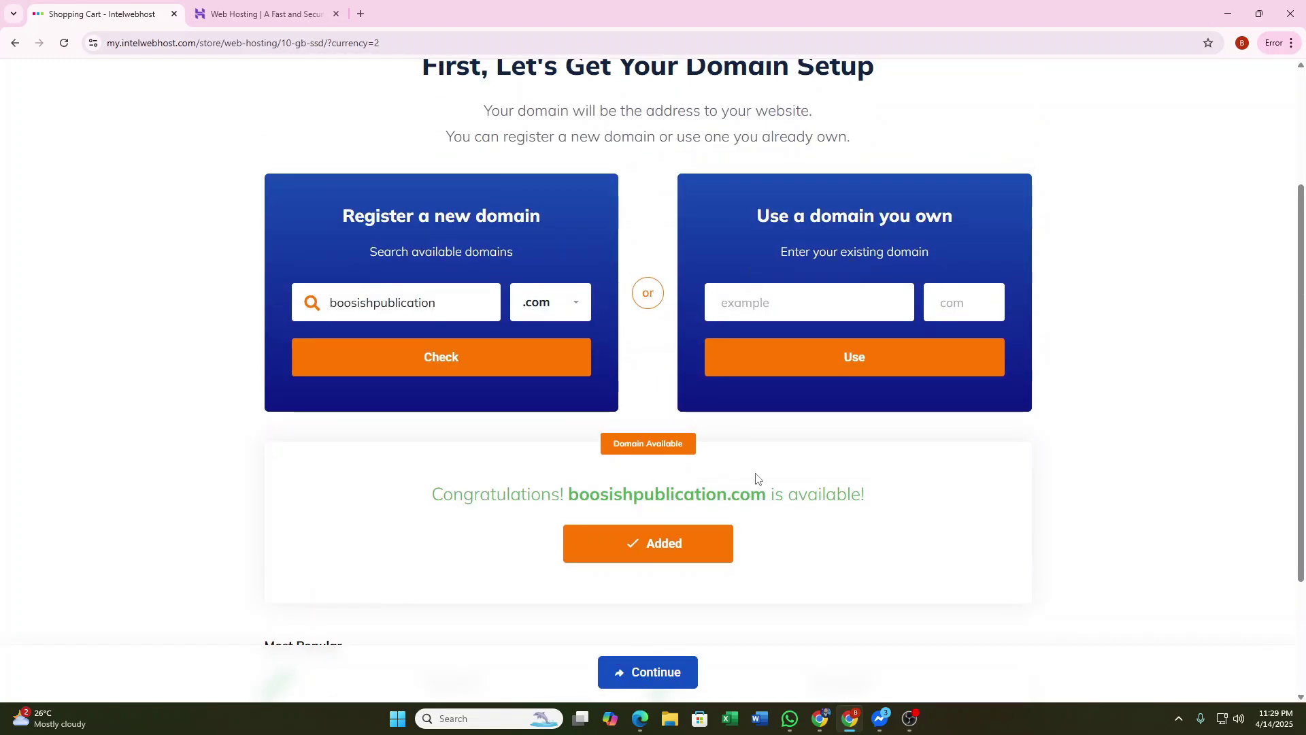
pyautogui.scroll(-3, 756, 478)
pyautogui.scroll(-2, 712, 615)
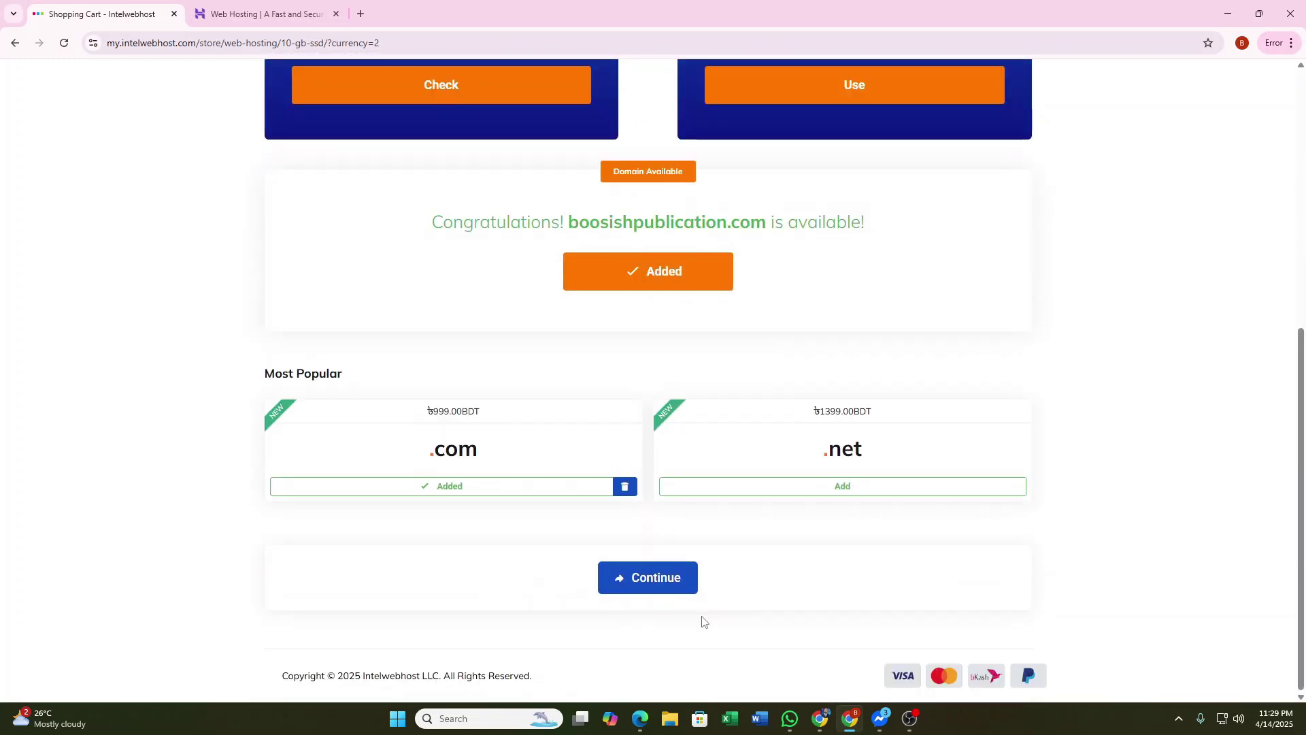
pyautogui.click(649, 579)
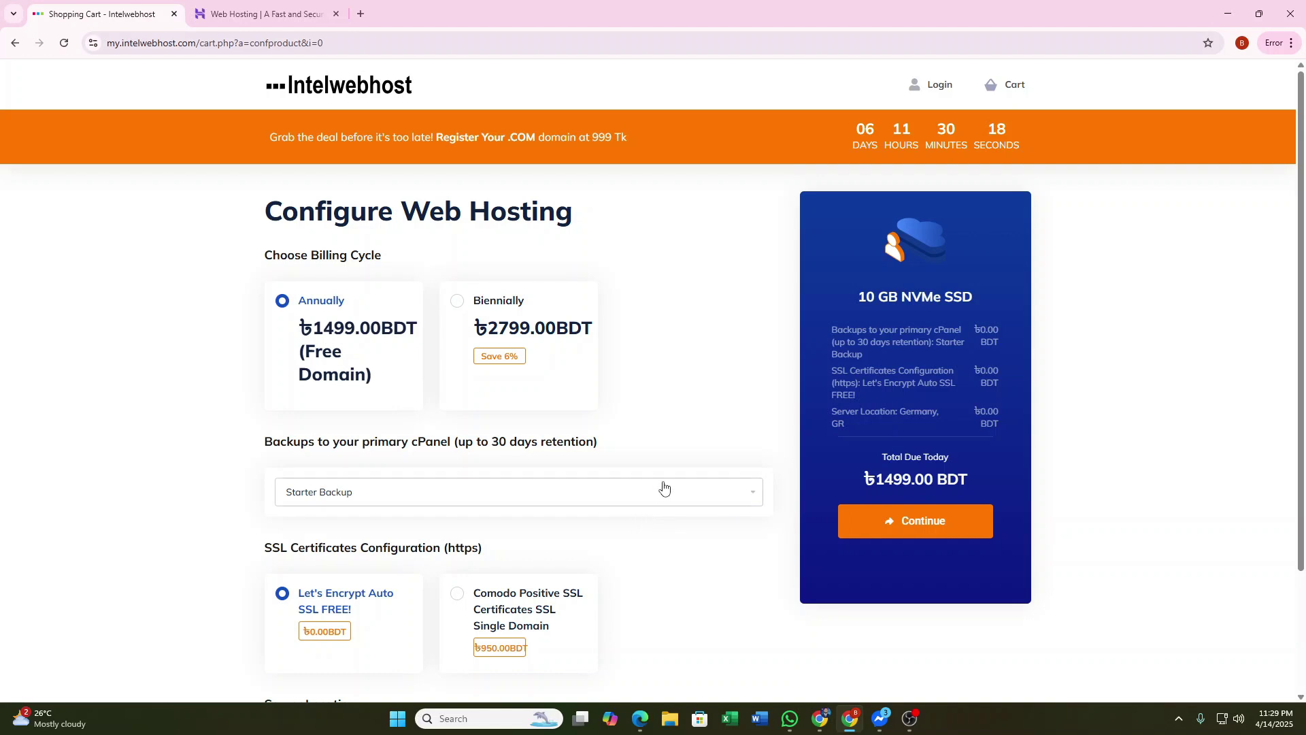
# Review the hosting options, keeping Starter Backup, and list the available server locations
pyautogui.scroll(-1, 663, 486)
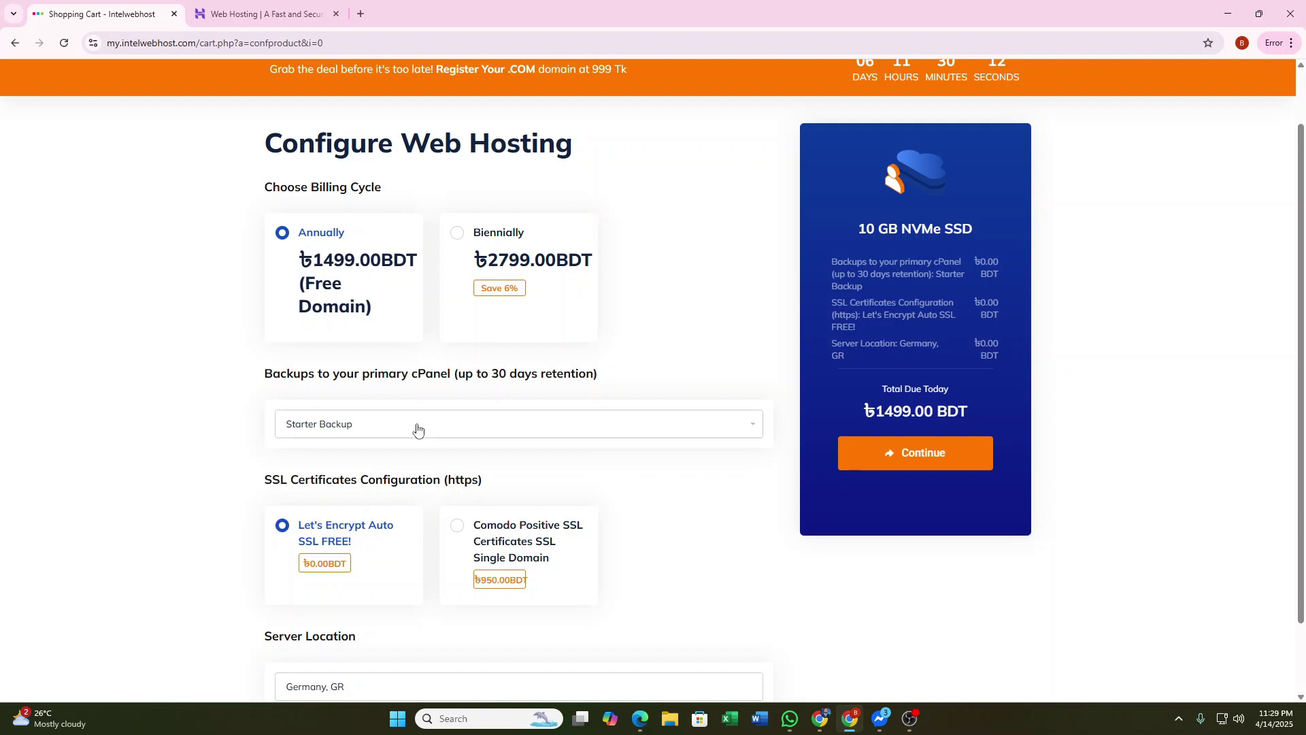
pyautogui.scroll(-2, 619, 395)
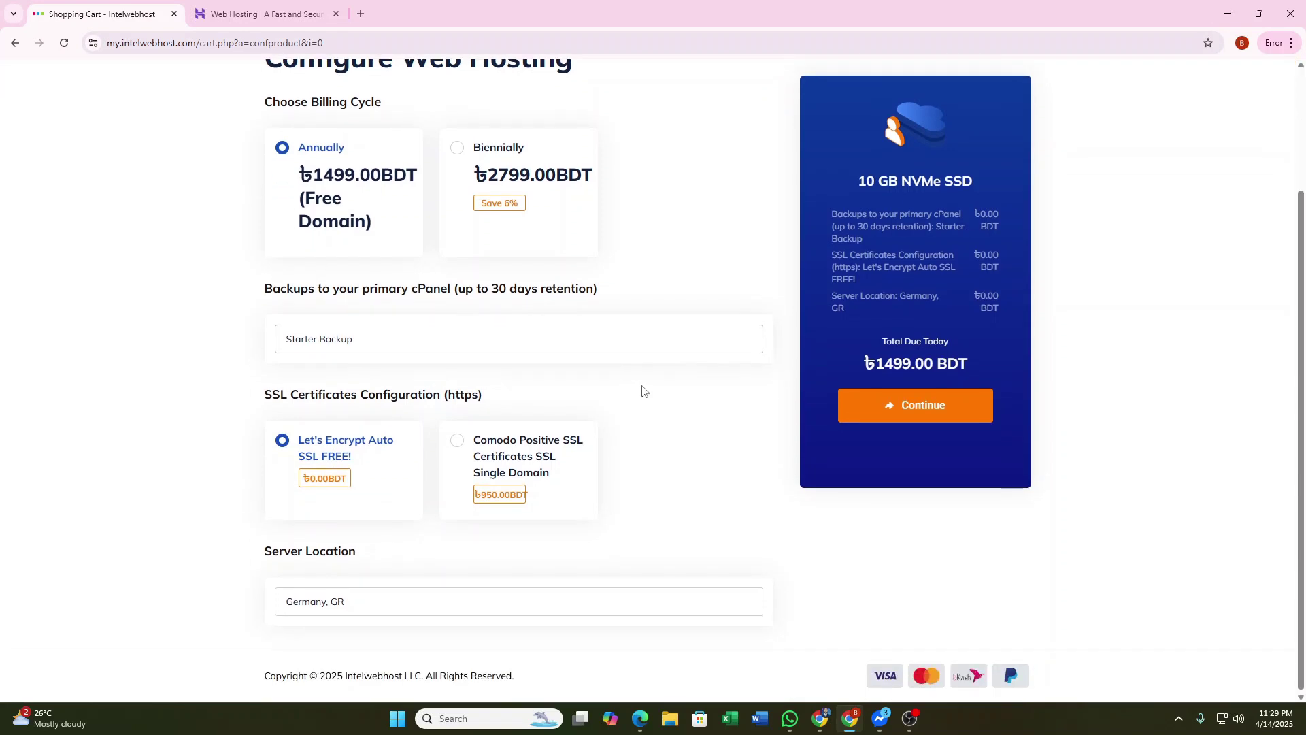
pyautogui.scroll(2, 442, 323)
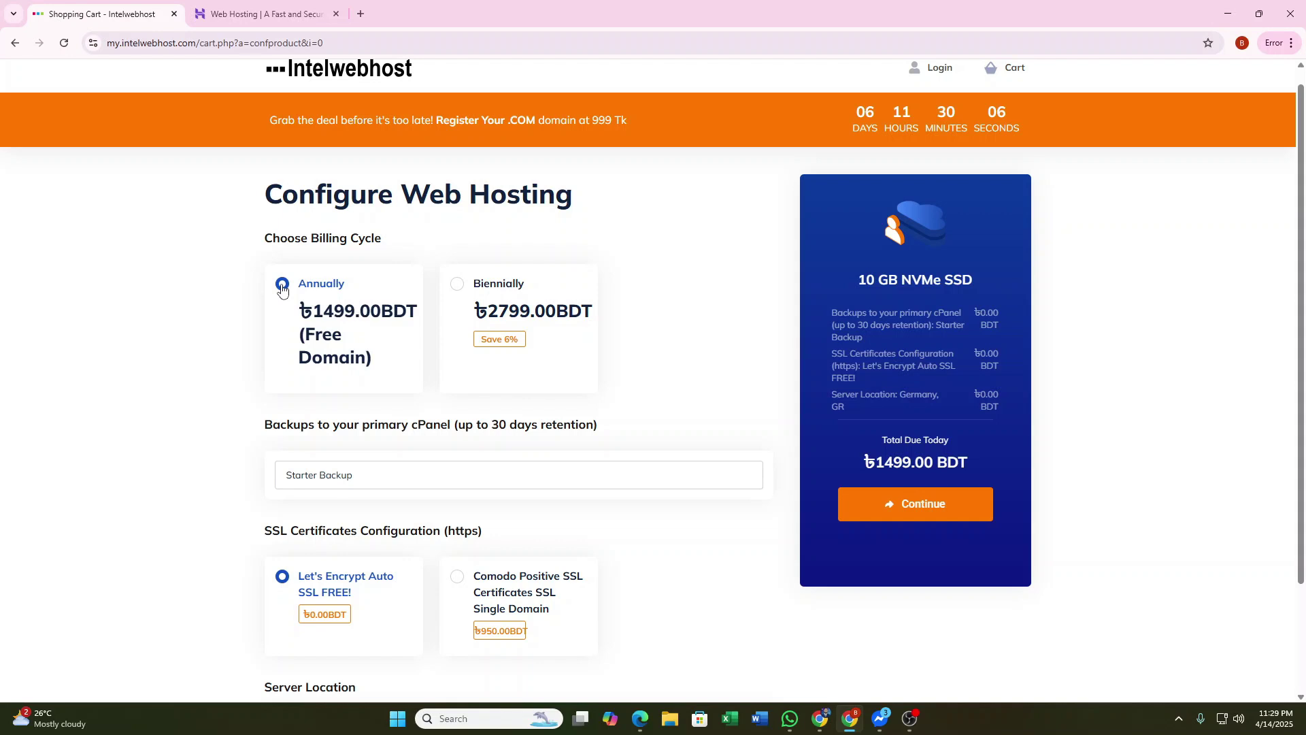
pyautogui.scroll(-2, 382, 315)
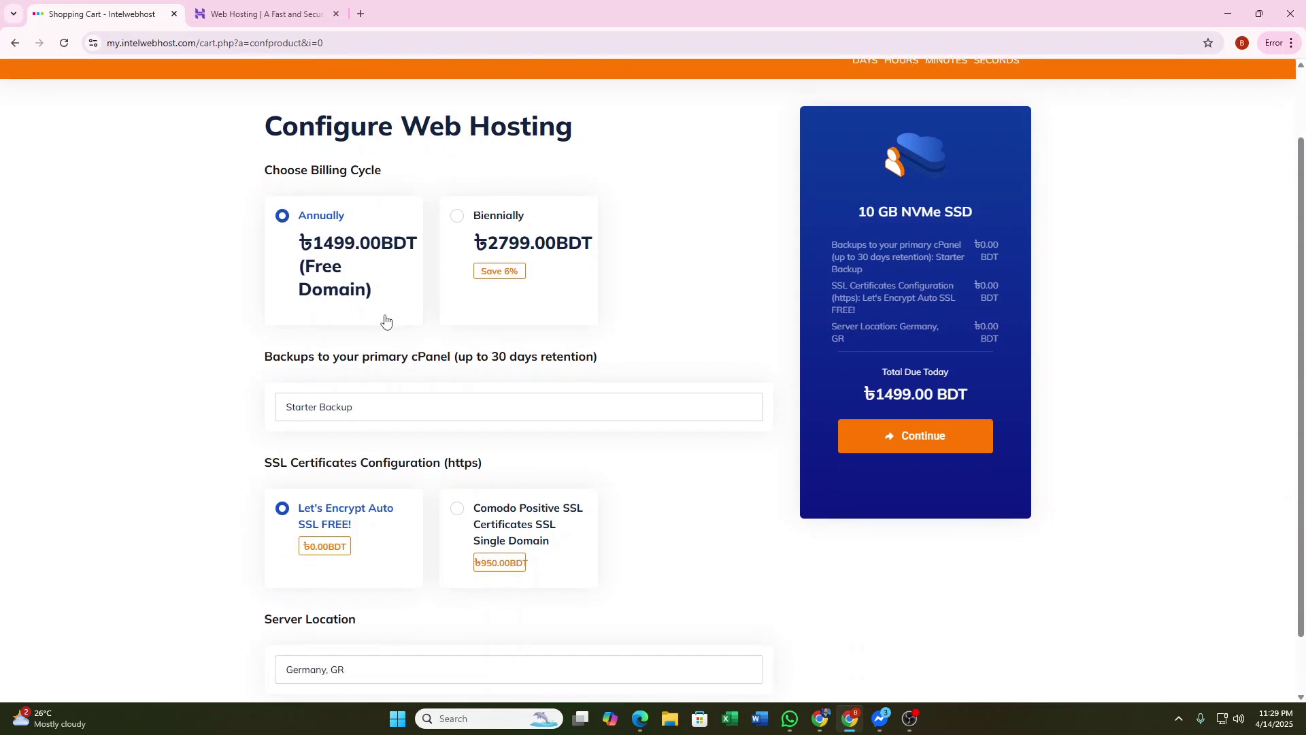
pyautogui.click(369, 344)
pyautogui.click(367, 341)
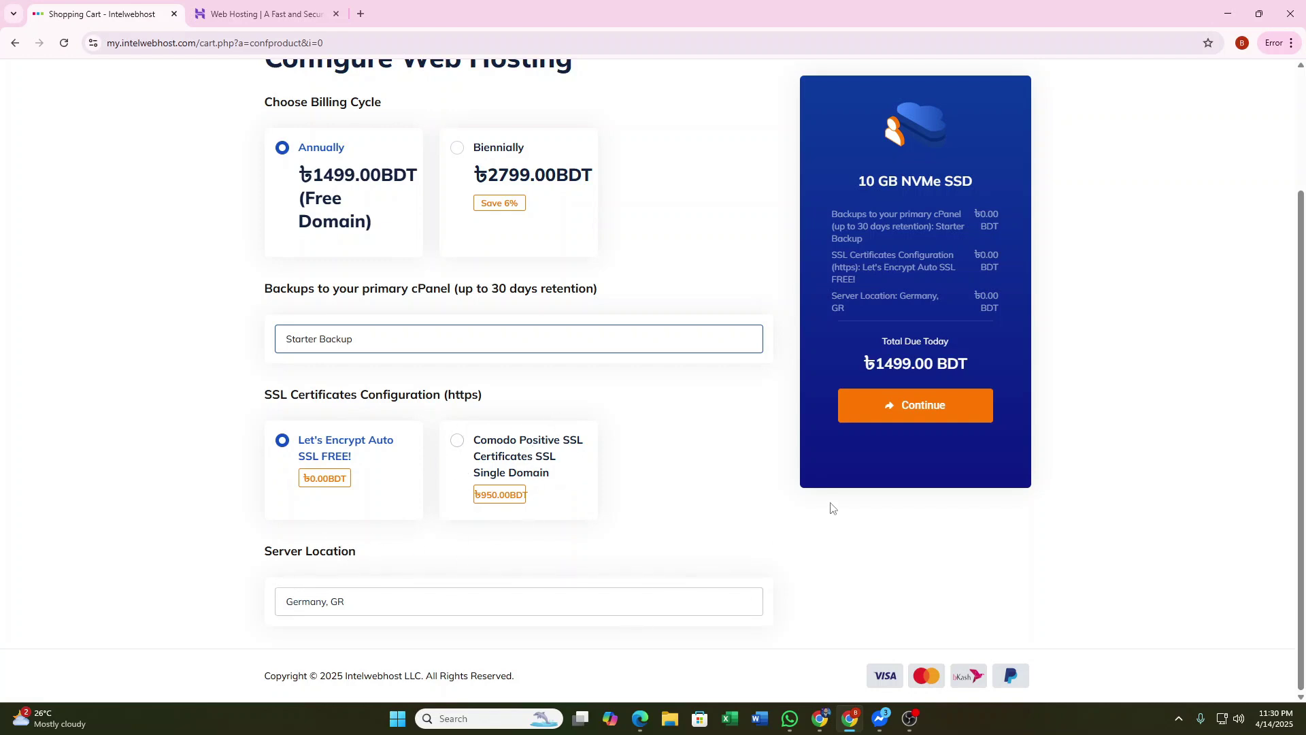
pyautogui.click(690, 608)
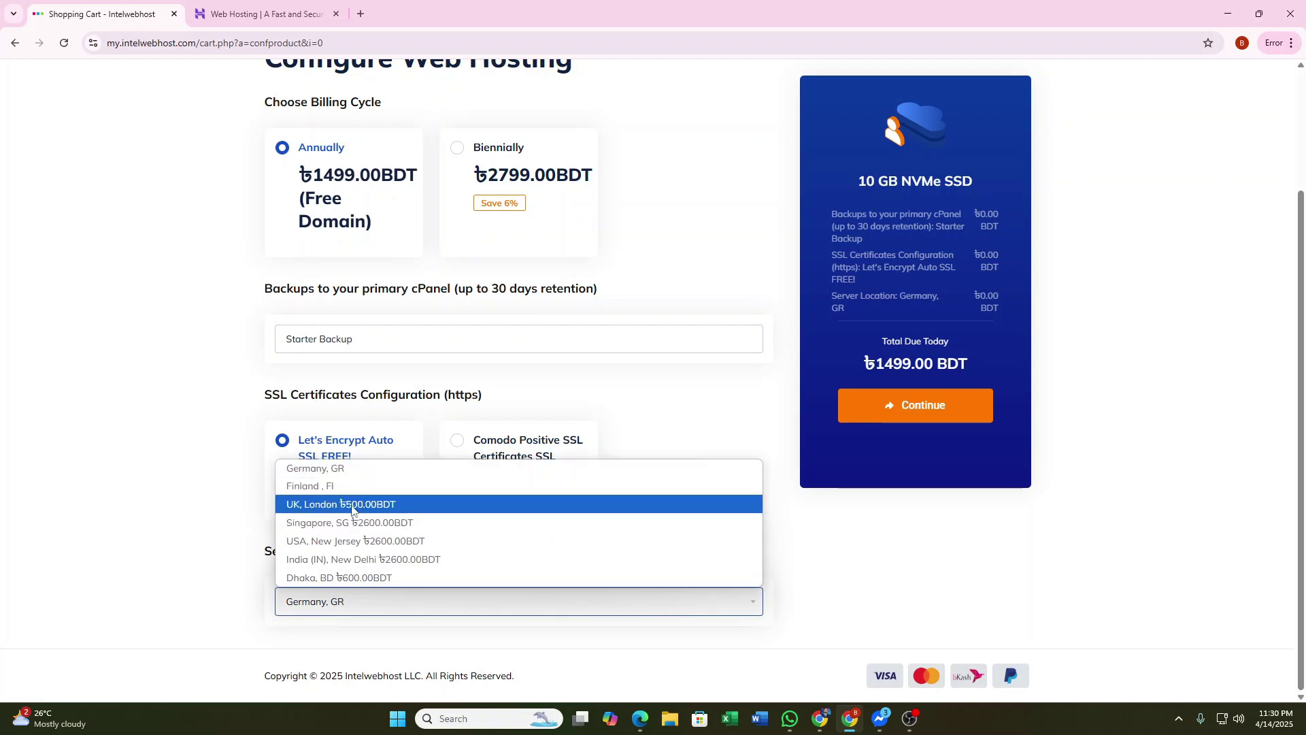
# Change the server location from Germany, GR to Finland, FI
pyautogui.click(883, 578)
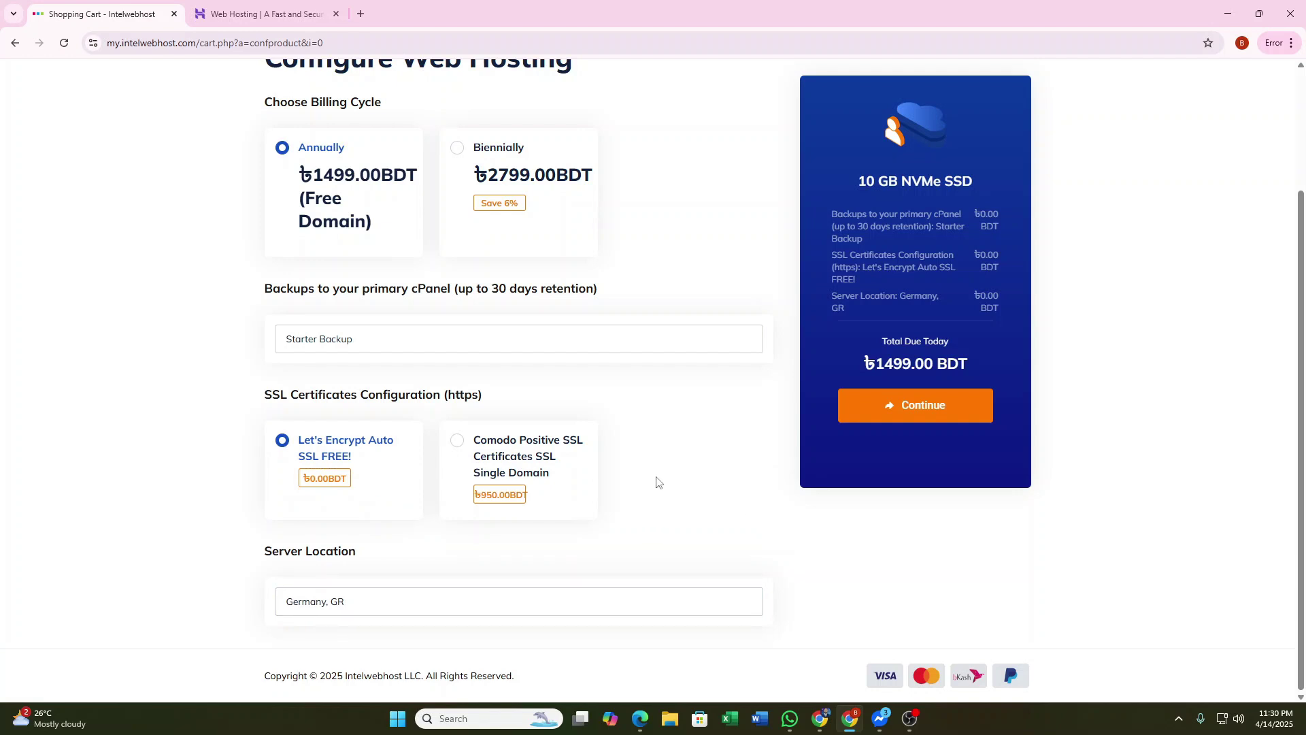
pyautogui.click(748, 608)
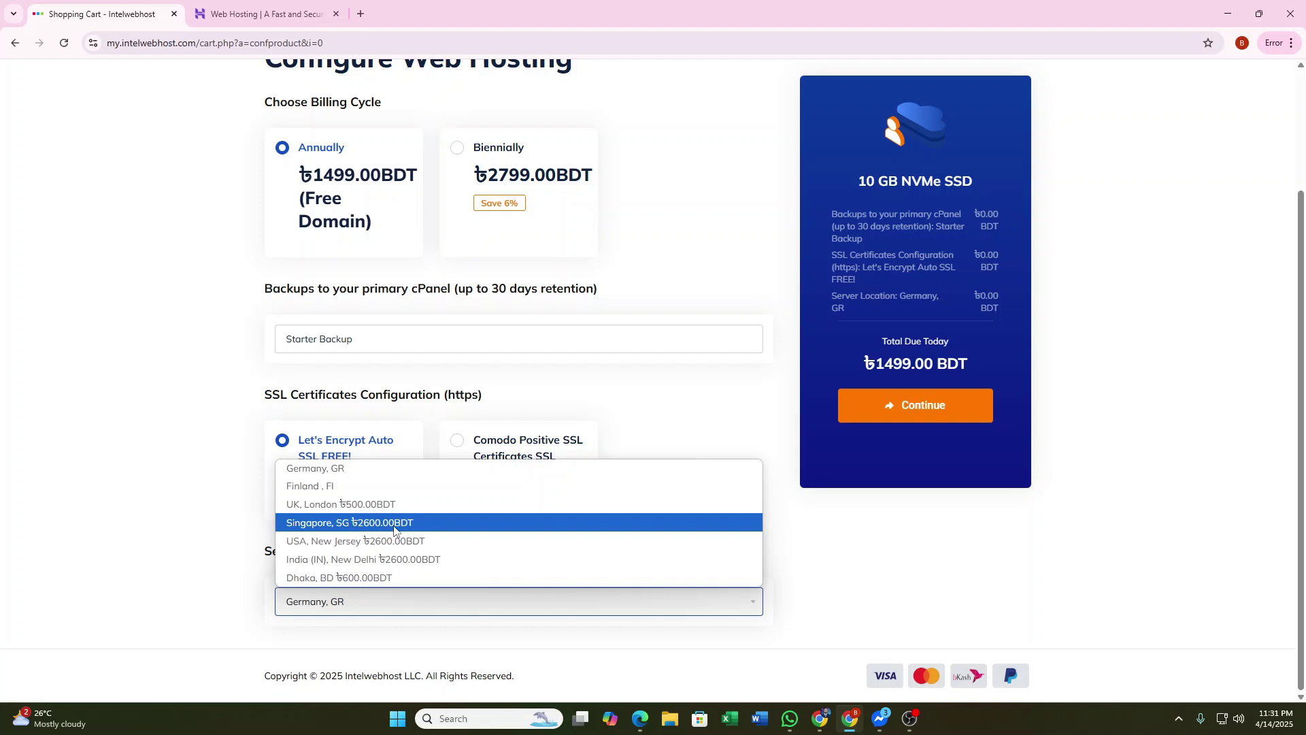
pyautogui.click(862, 573)
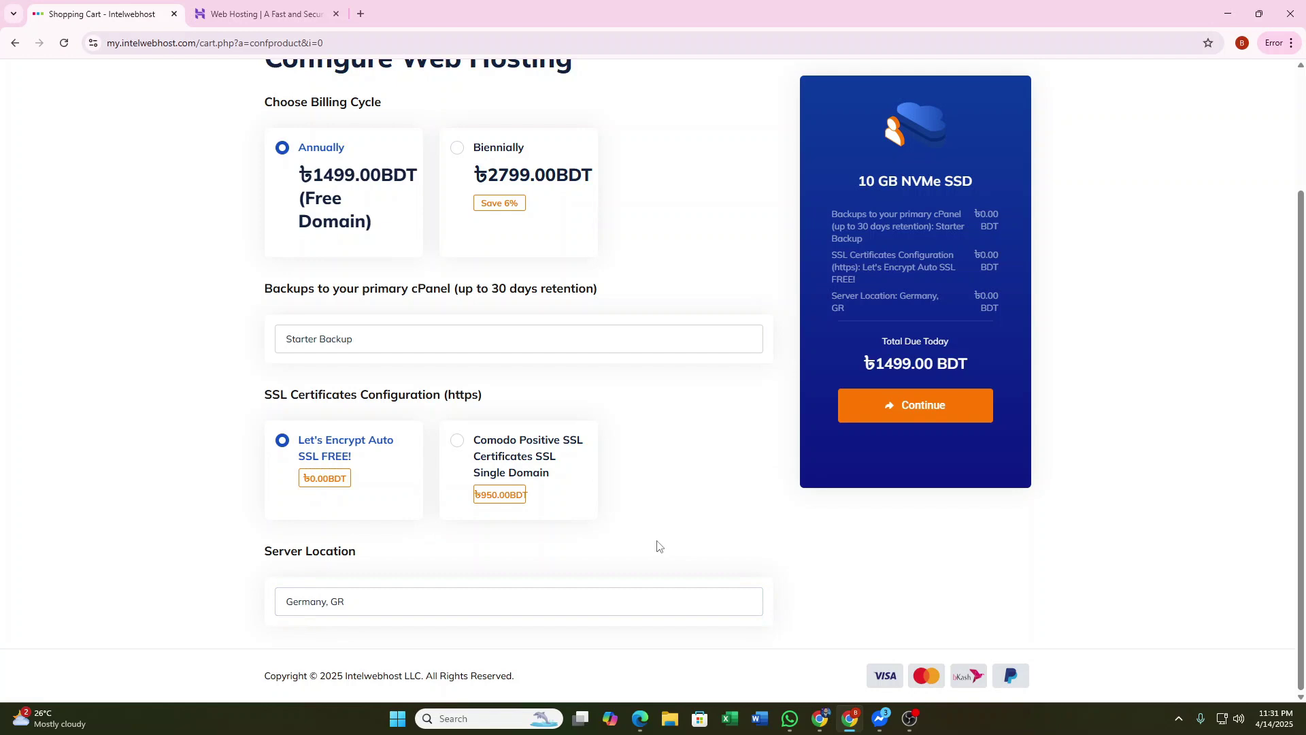
pyautogui.click(639, 600)
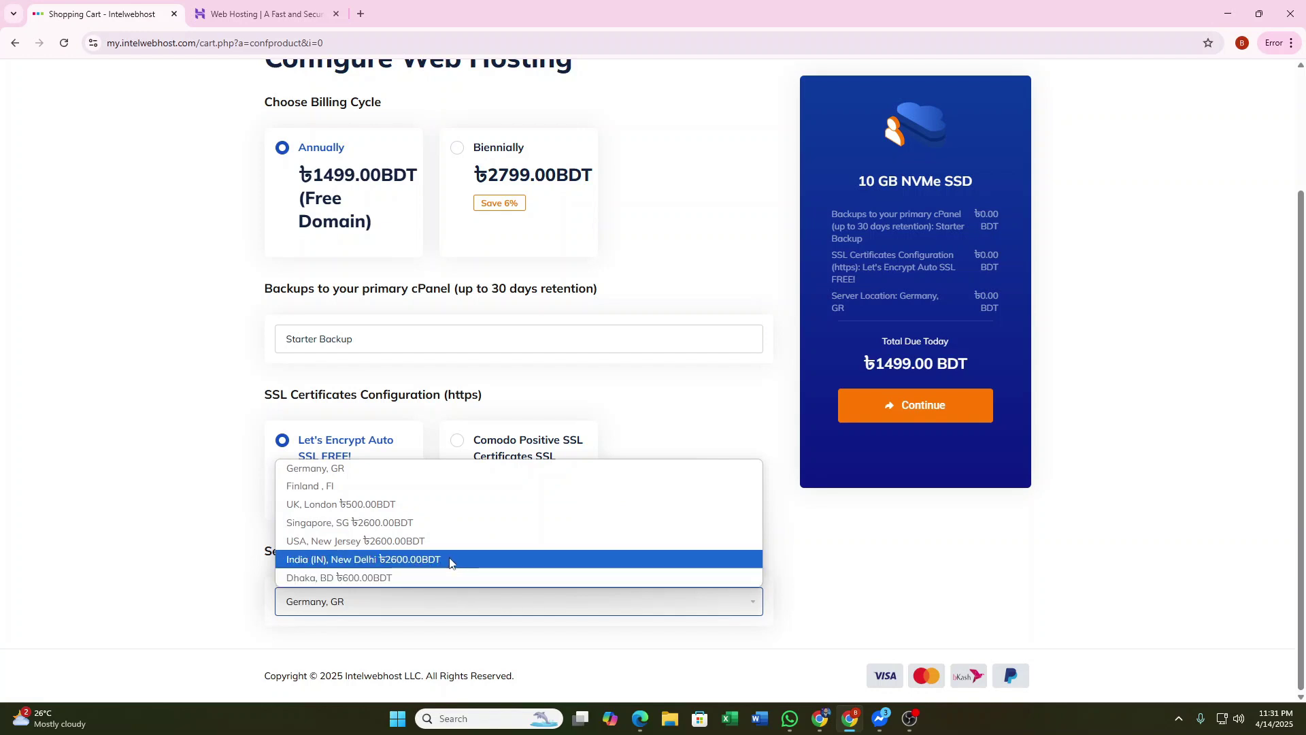
pyautogui.click(355, 491)
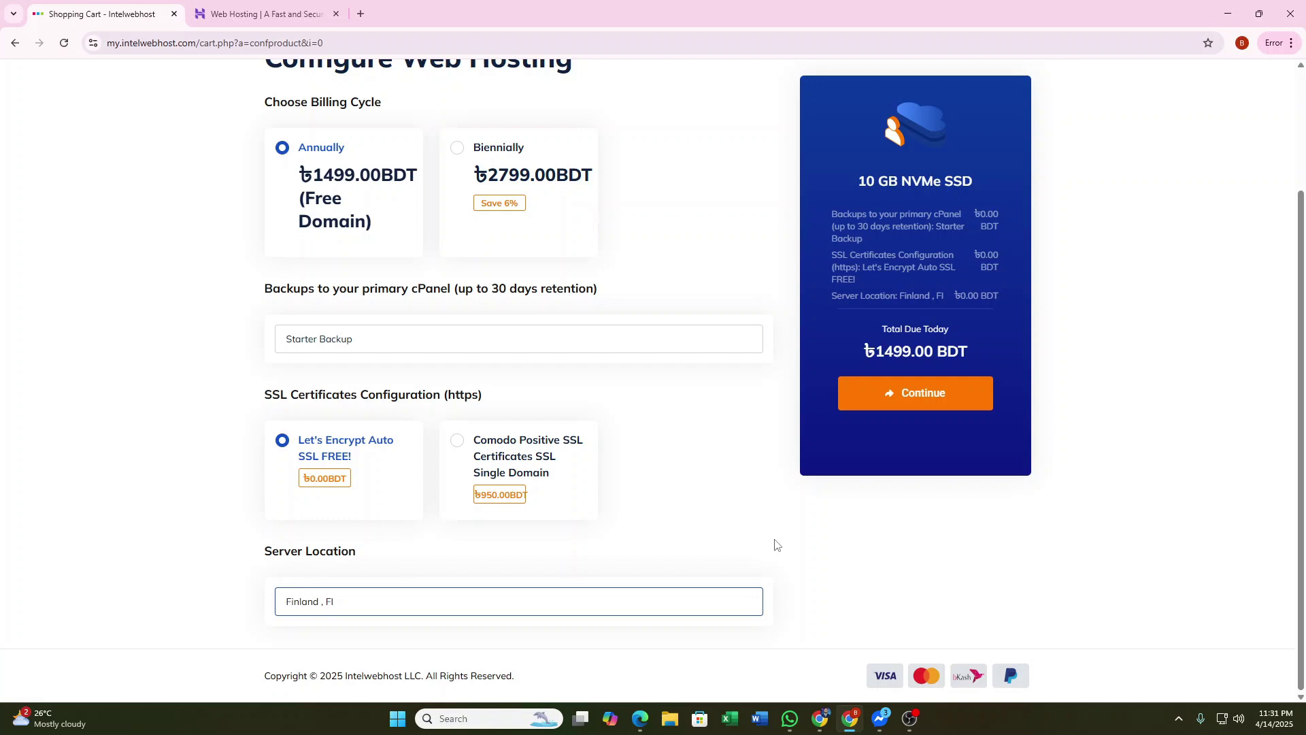
pyautogui.scroll(2, 776, 544)
pyautogui.scroll(-2, 775, 545)
pyautogui.click(740, 606)
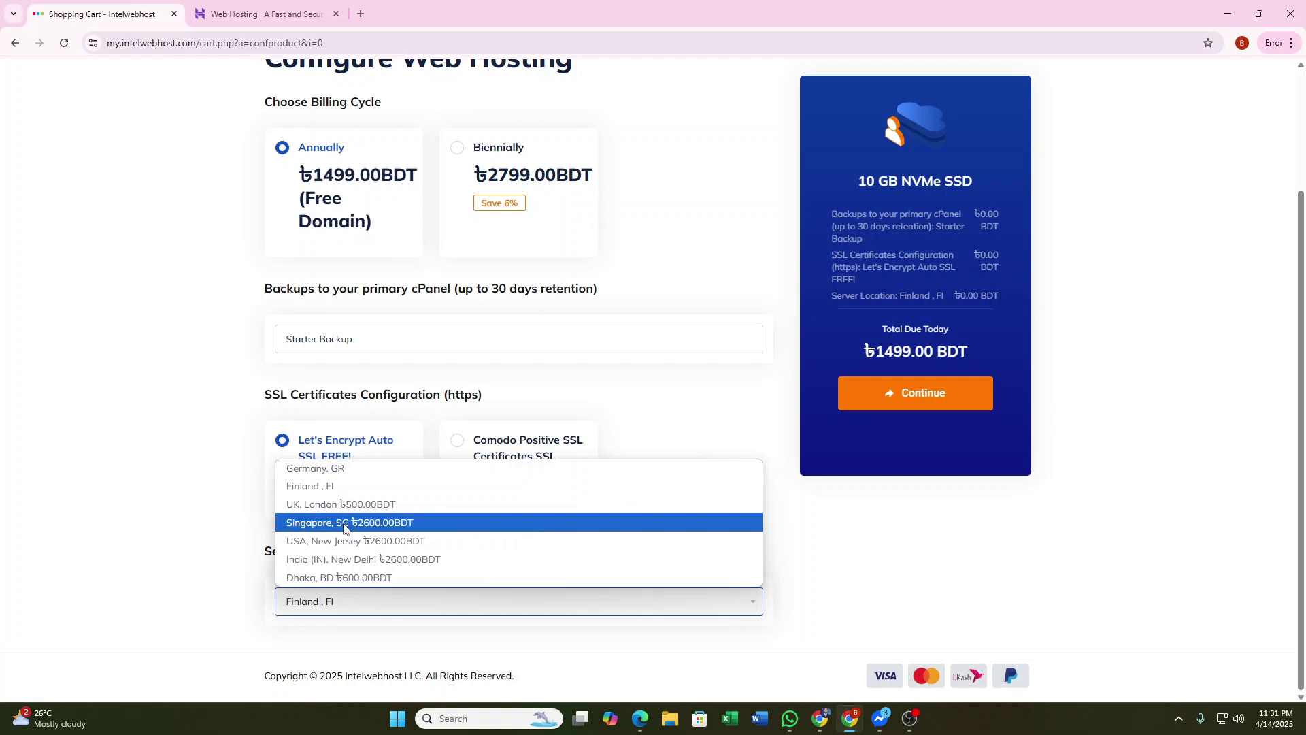
pyautogui.click(414, 524)
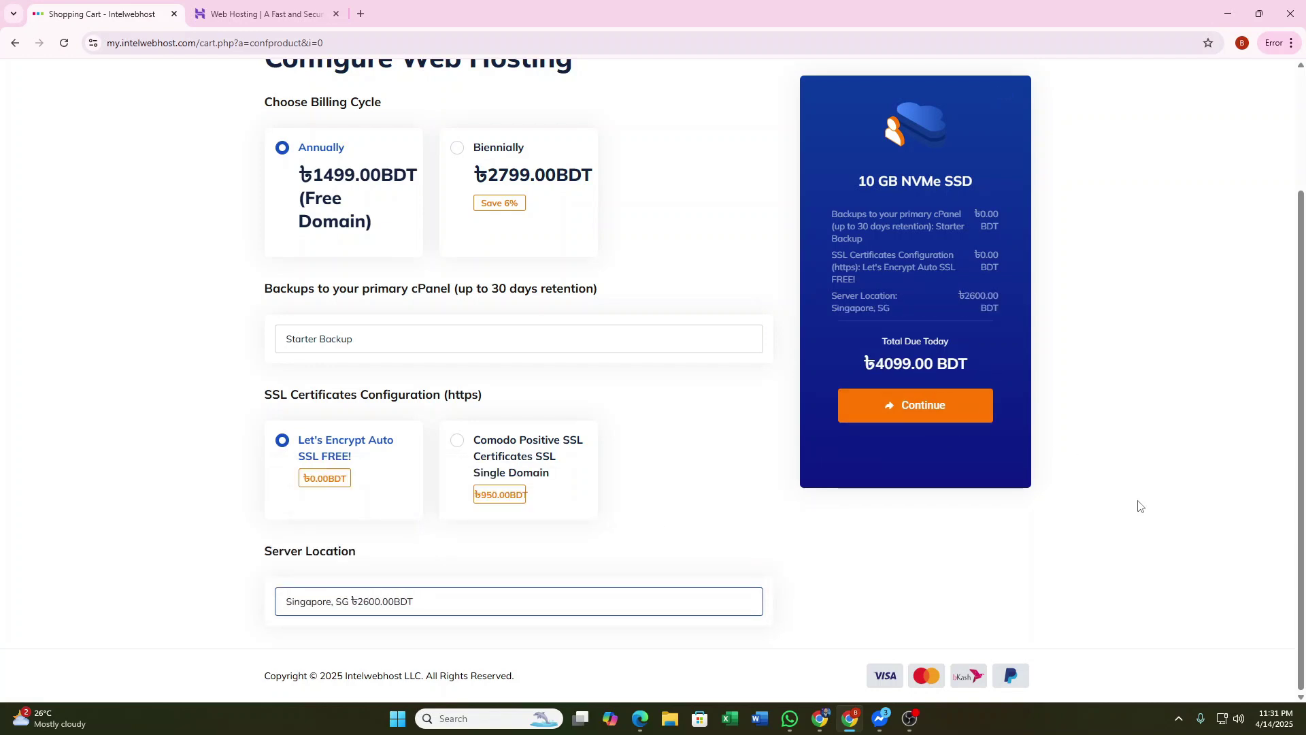
pyautogui.click(590, 605)
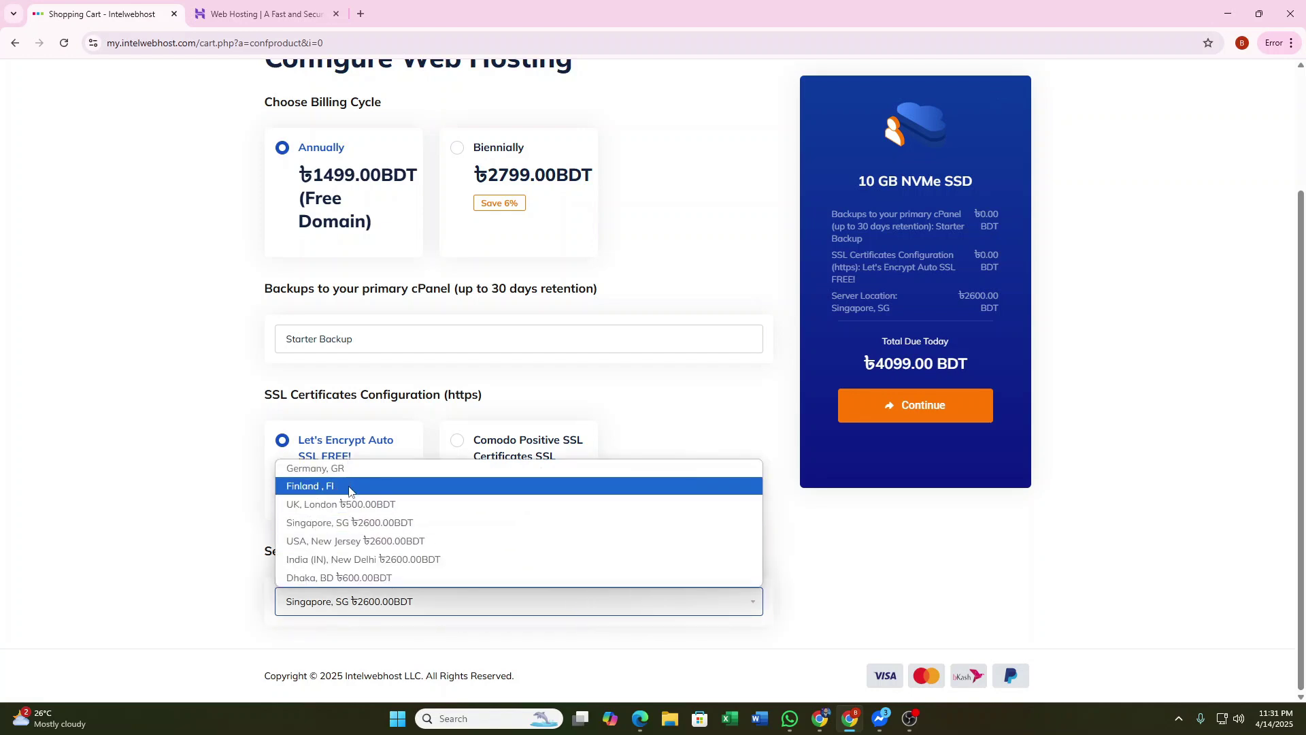
pyautogui.click(349, 487)
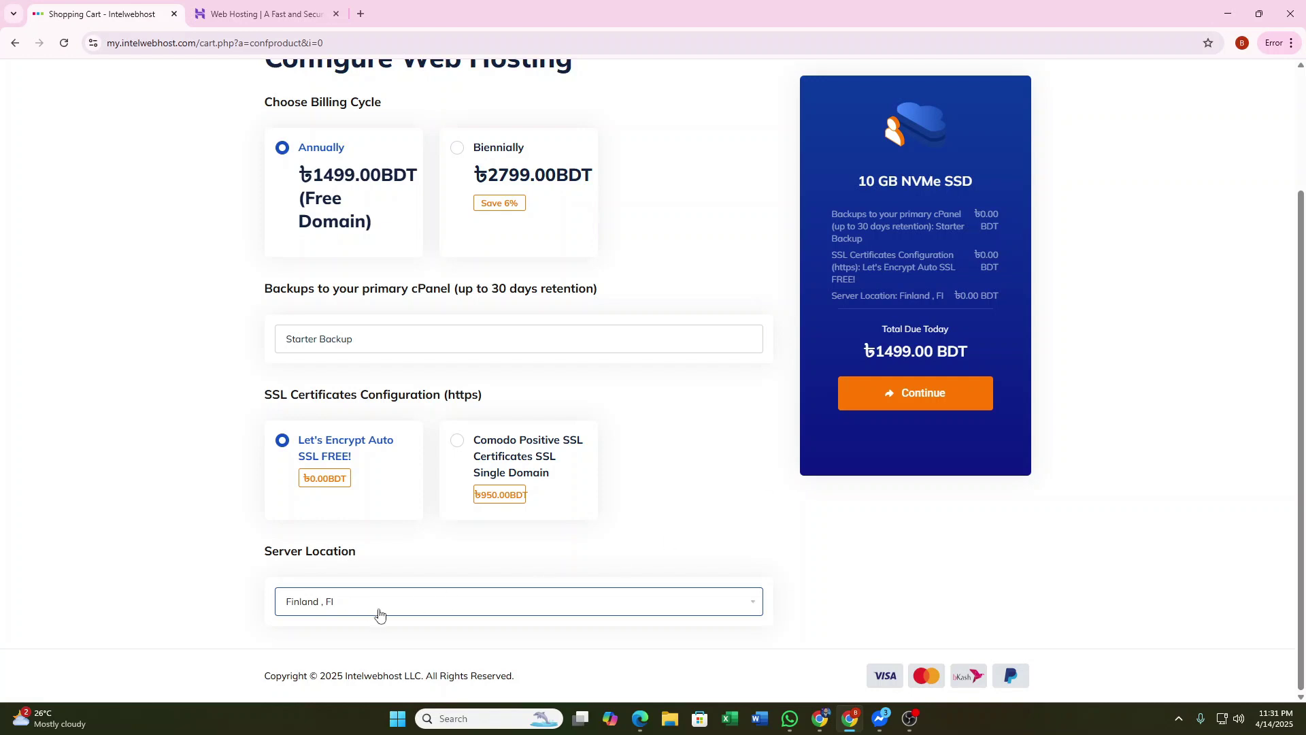
pyautogui.click(425, 609)
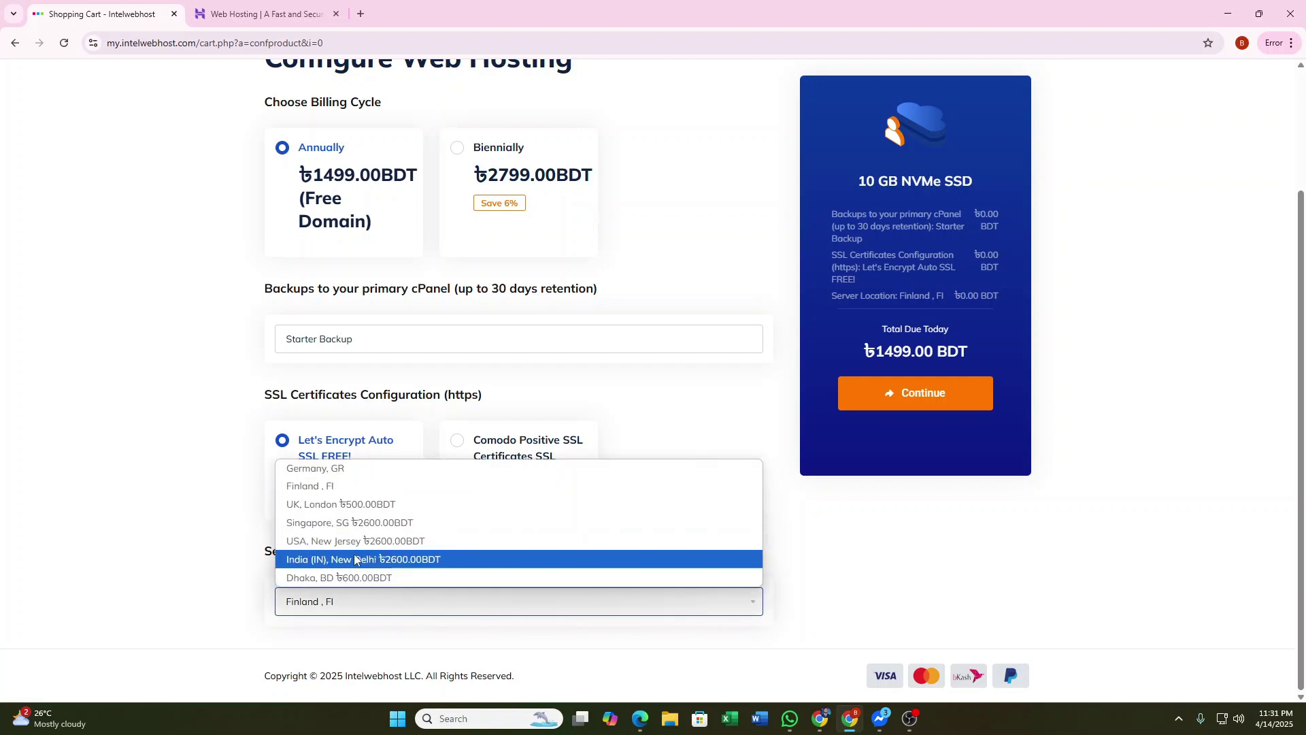
pyautogui.click(382, 489)
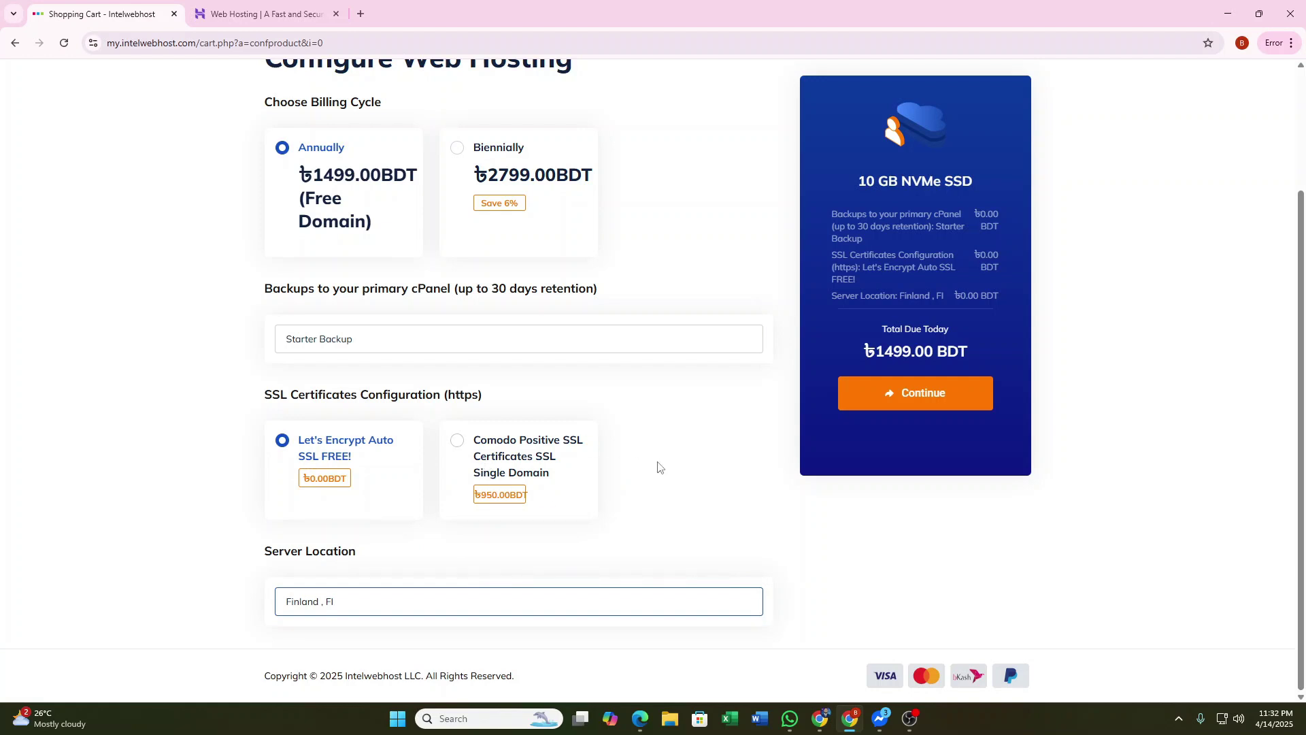
pyautogui.click(620, 613)
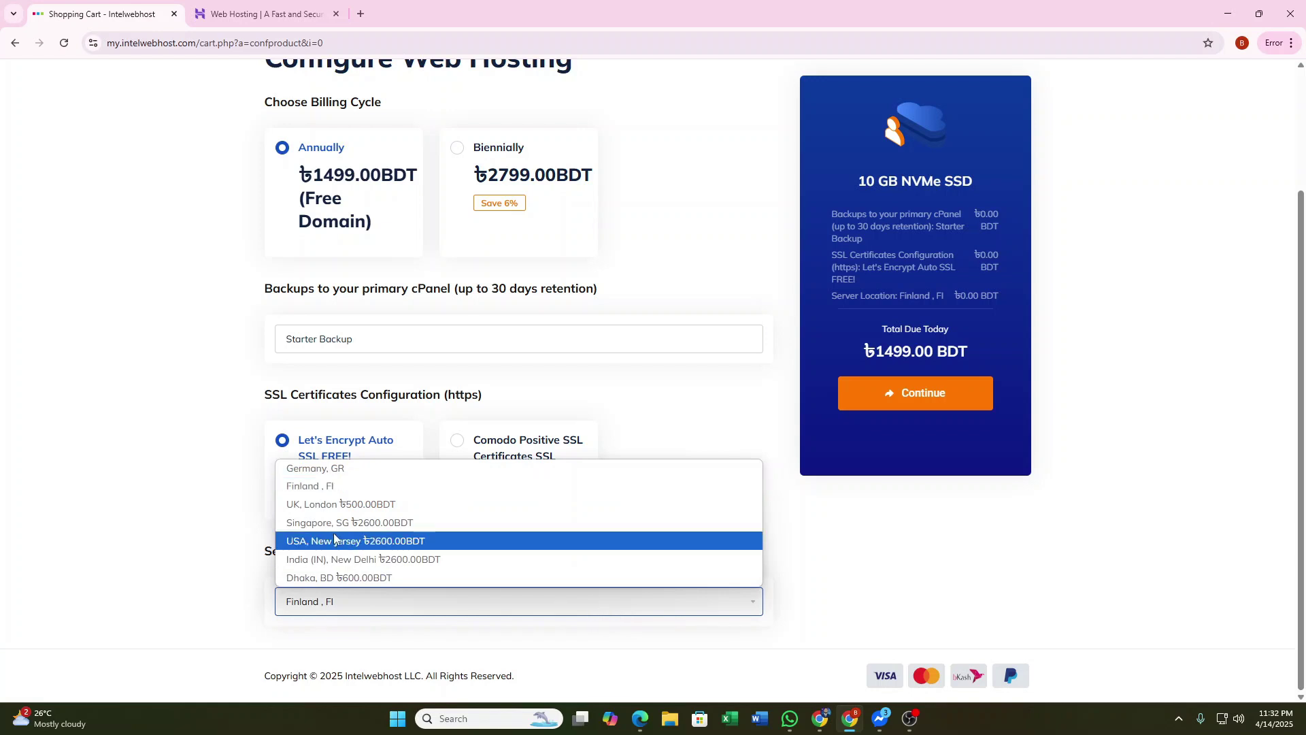
pyautogui.click(864, 599)
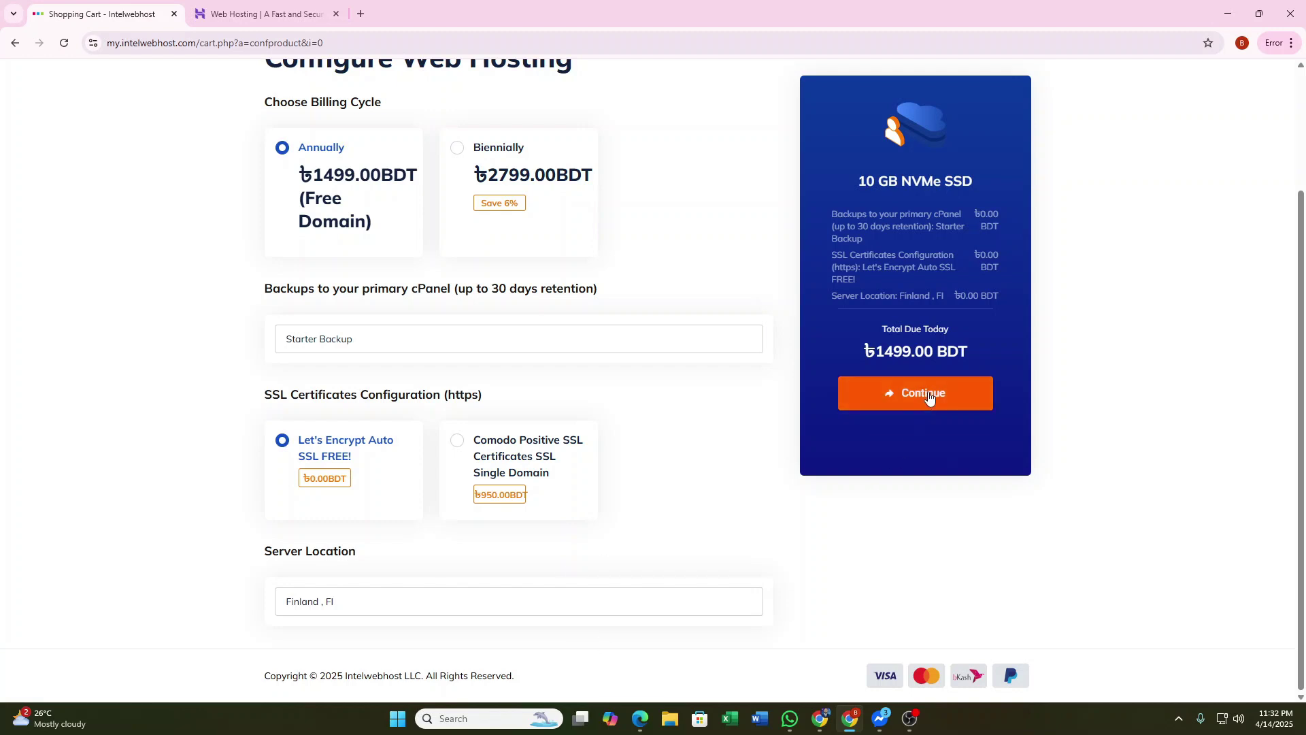
# Keep Finland, FI as server location and submit the hosting configuration
pyautogui.scroll(2, 874, 262)
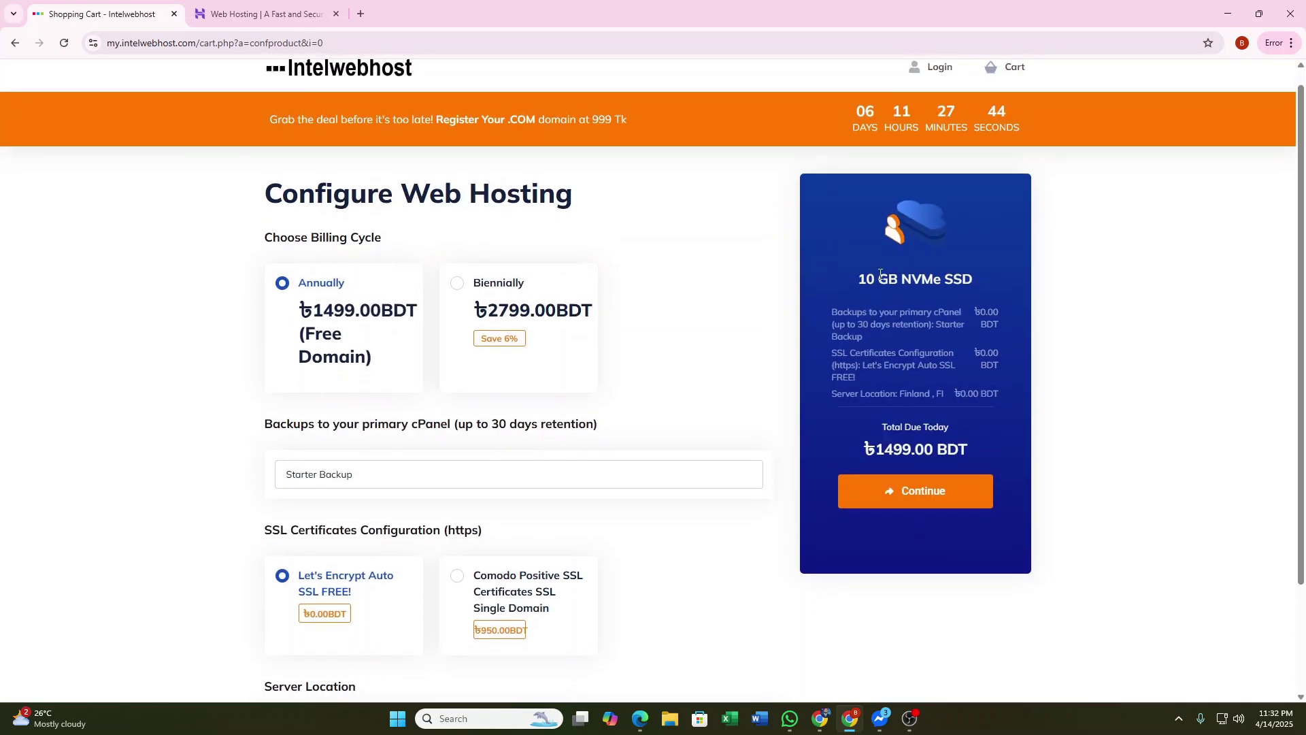
pyautogui.scroll(-2, 880, 275)
pyautogui.scroll(2, 935, 366)
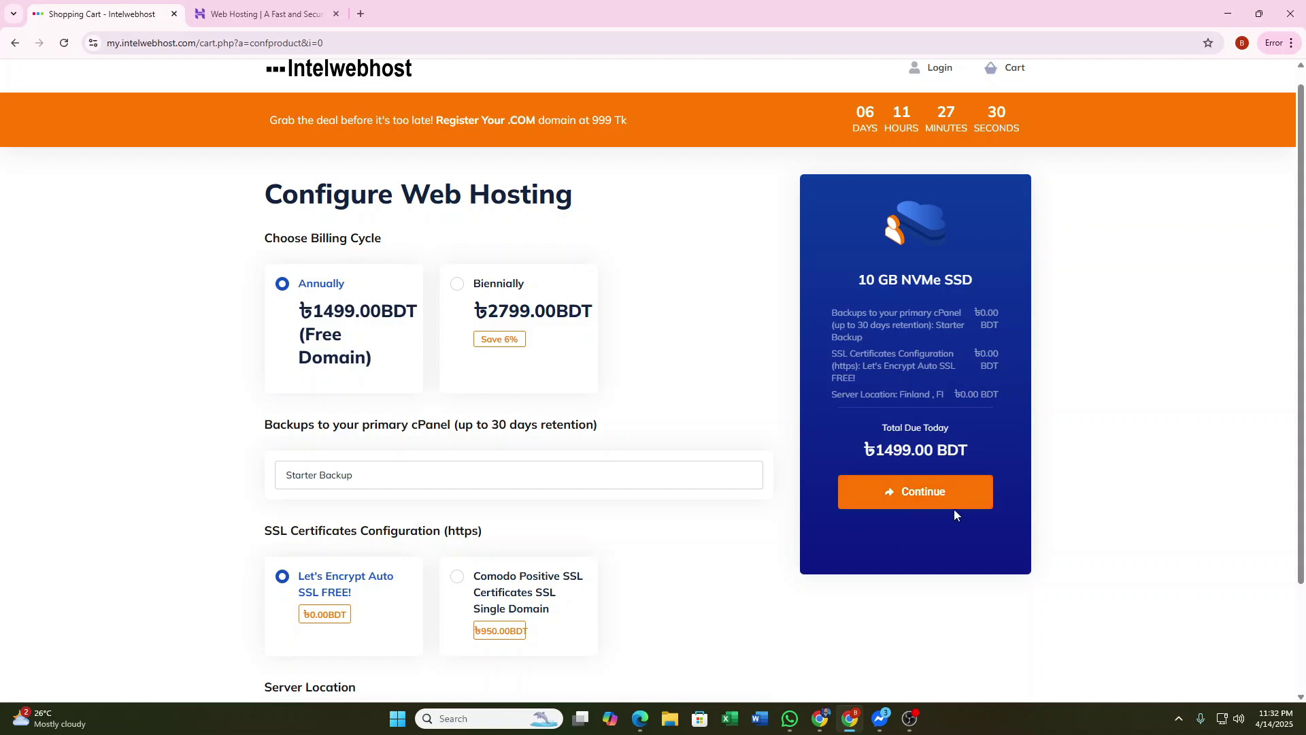
pyautogui.scroll(-2, 941, 497)
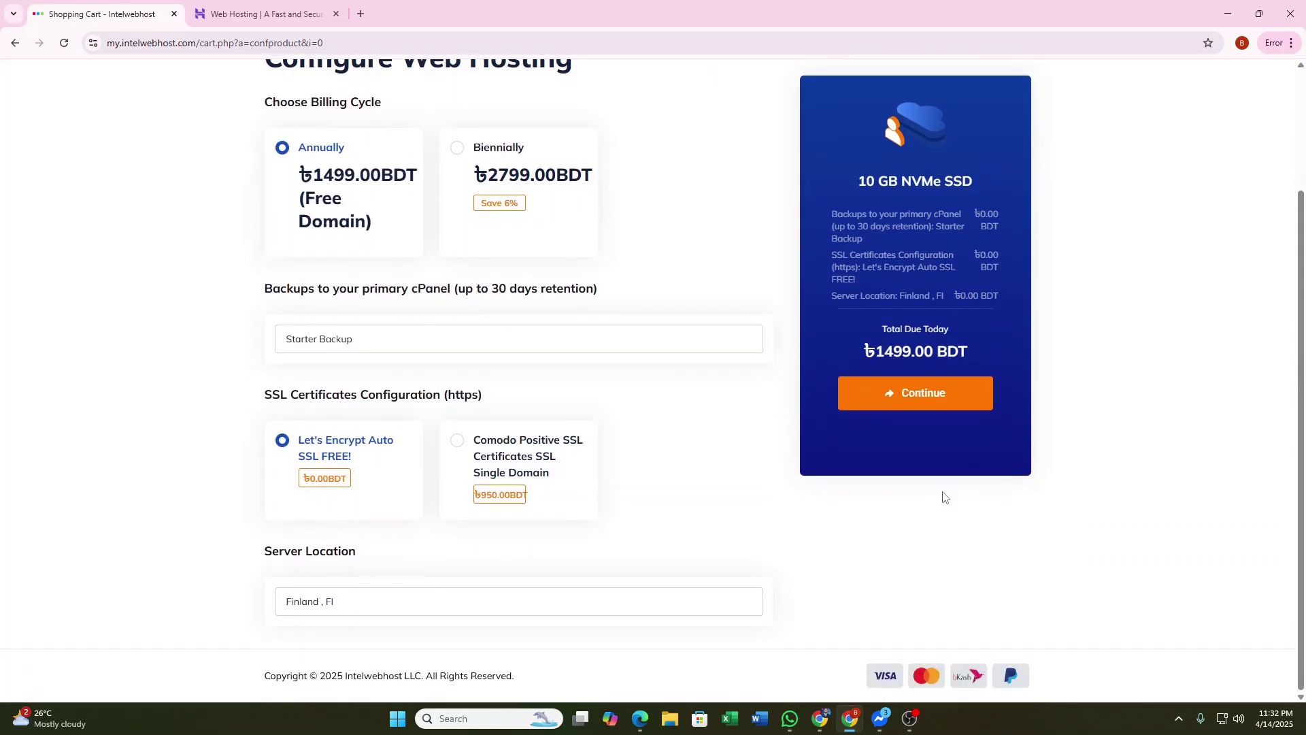
pyautogui.click(364, 609)
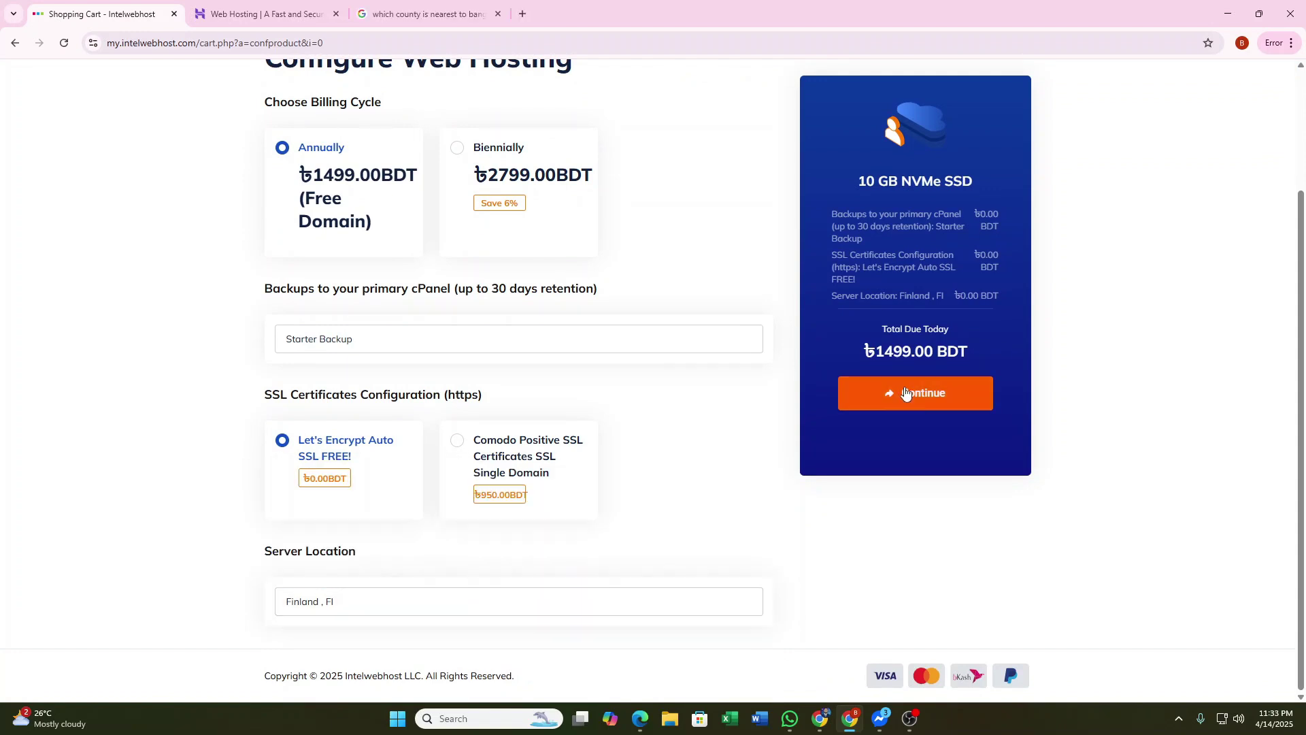
pyautogui.click(920, 391)
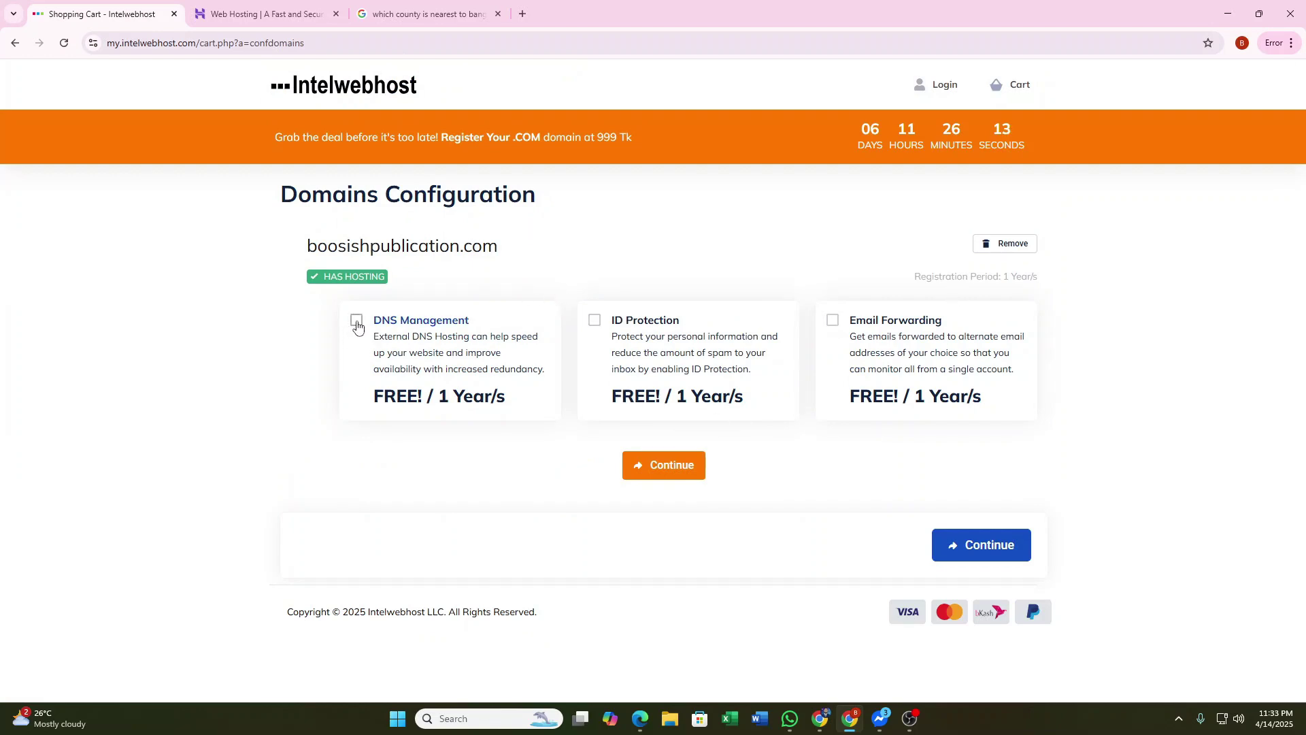
# Enable DNS Management, ID Protection and Email Forwarding for boosishpublication.com, then proceed to checkout
pyautogui.click(356, 321)
pyautogui.click(595, 321)
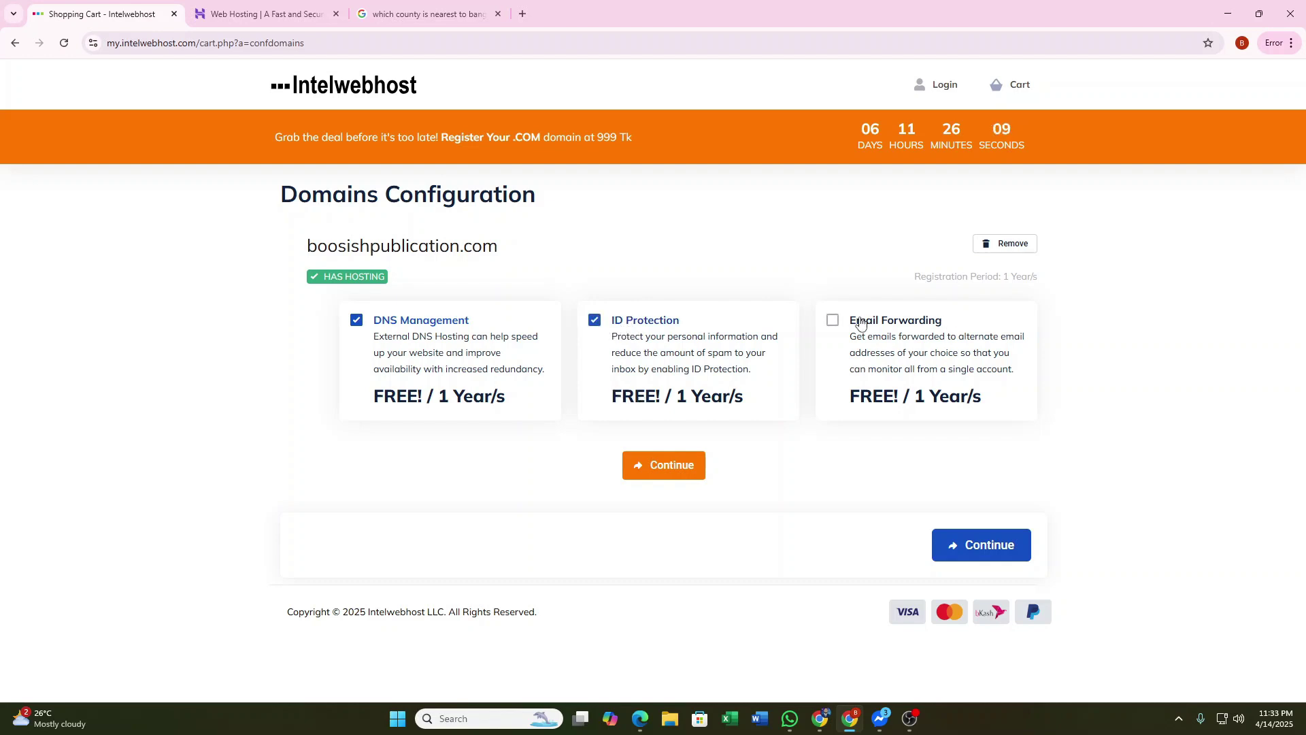
pyautogui.click(832, 320)
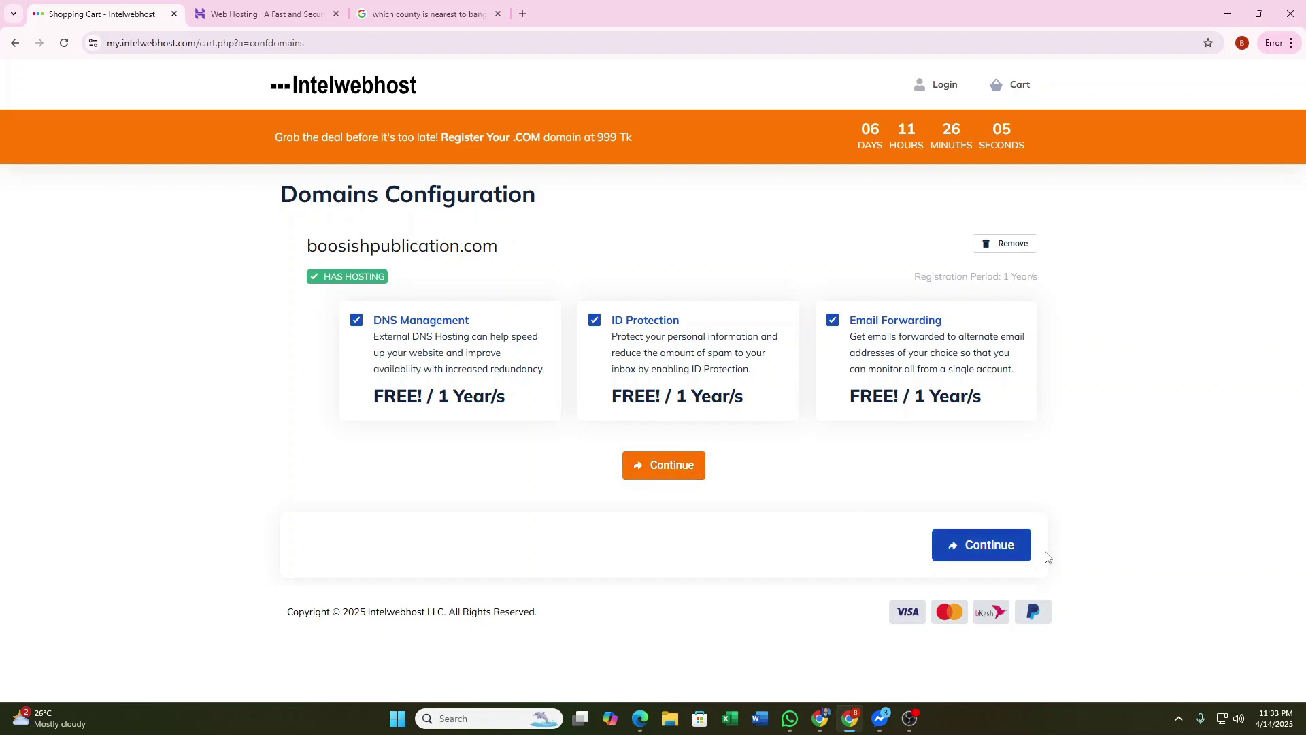
pyautogui.click(677, 469)
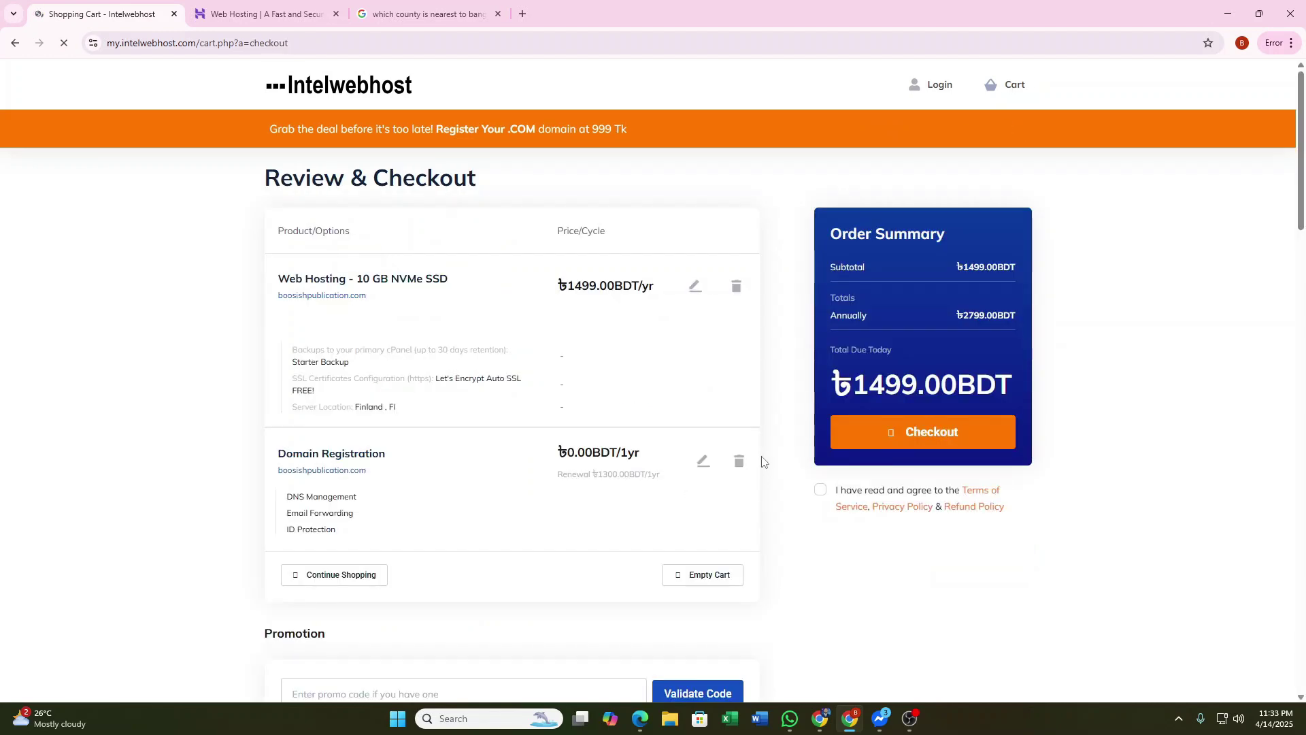
# Review the checkout order and agree to the terms of service
pyautogui.scroll(-1, 408, 313)
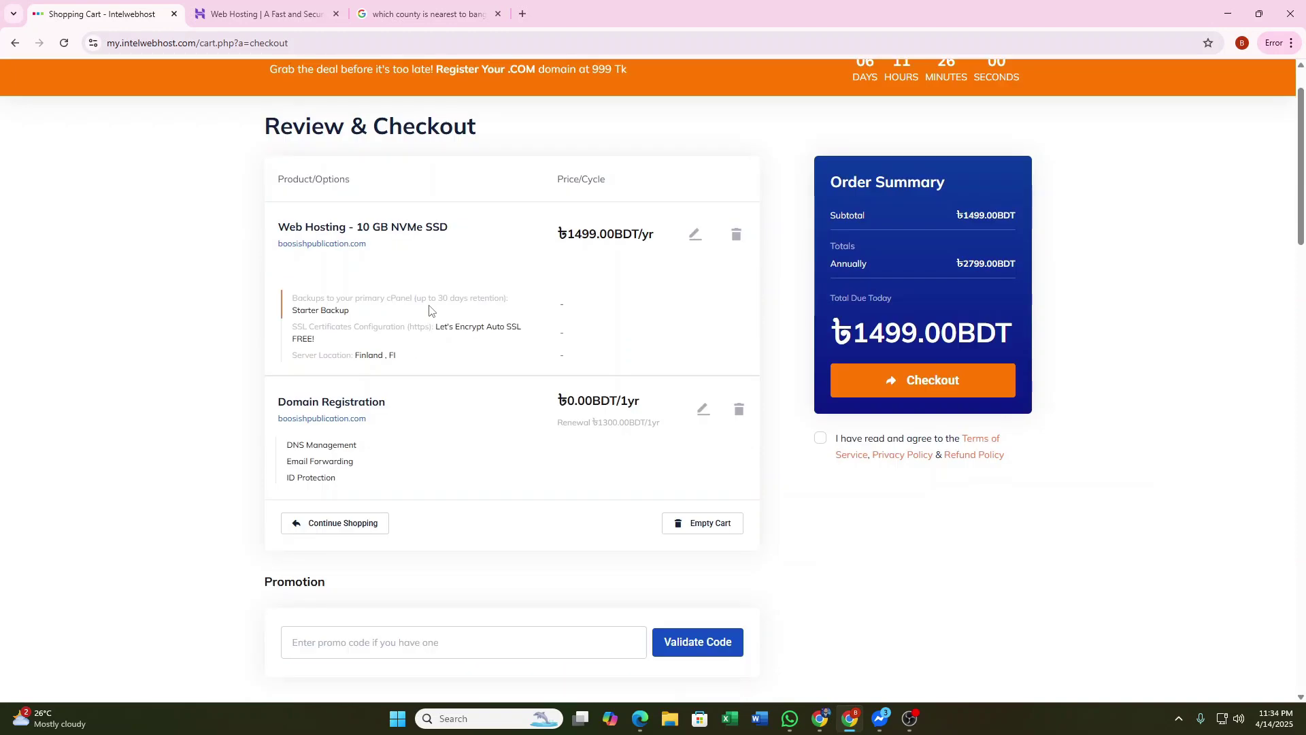
pyautogui.scroll(1, 429, 313)
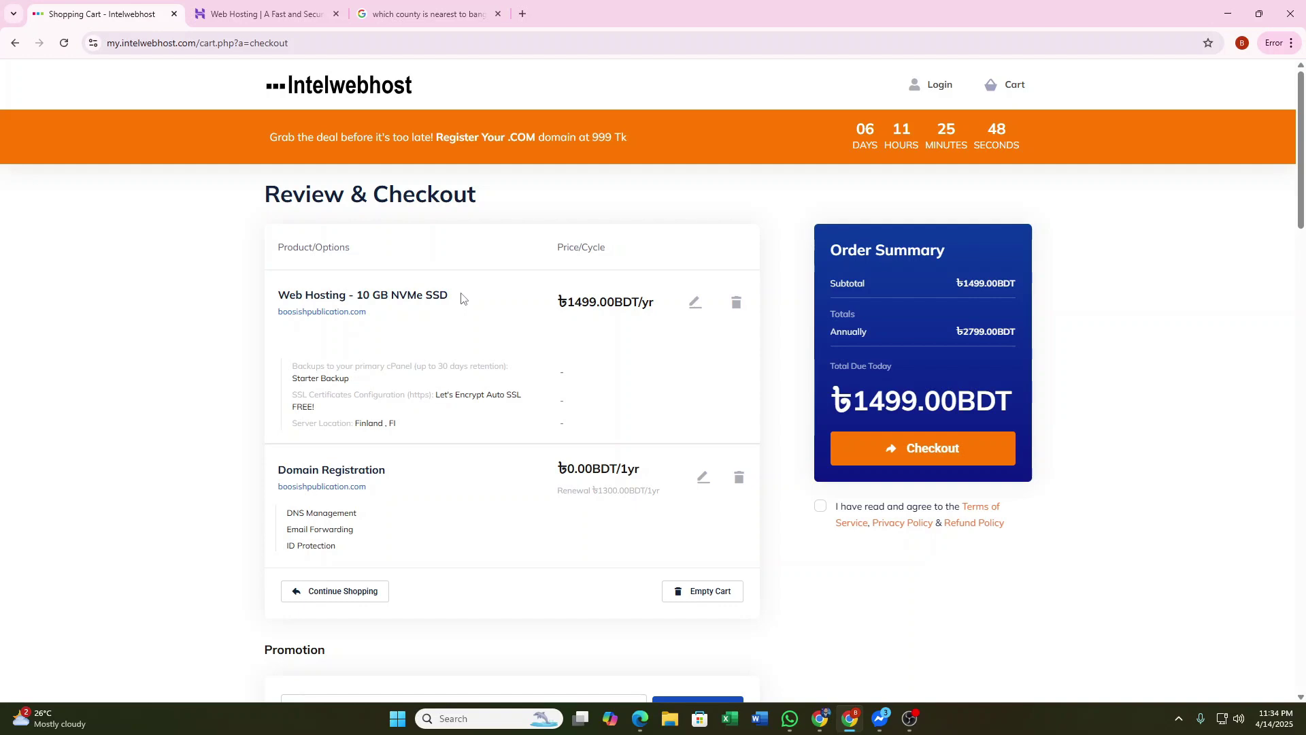
pyautogui.scroll(-1, 461, 298)
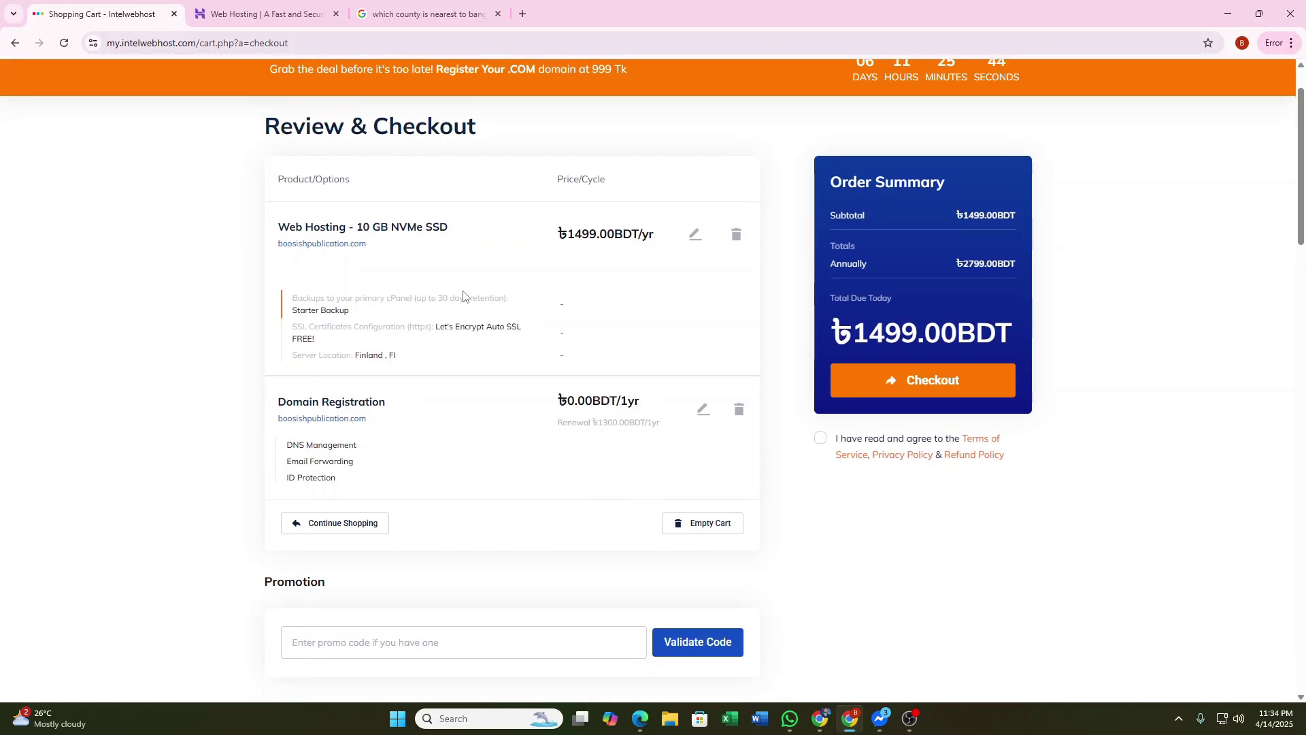
pyautogui.scroll(1, 462, 296)
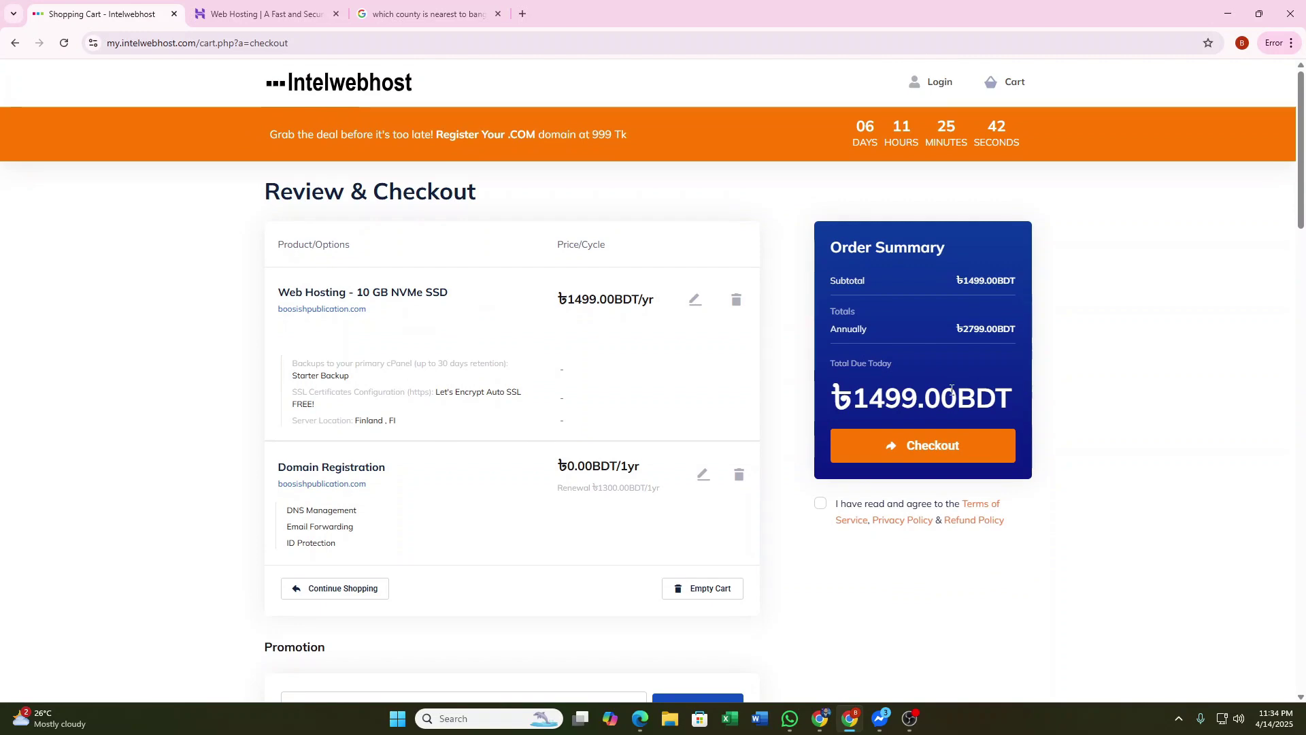
pyautogui.scroll(-1, 951, 389)
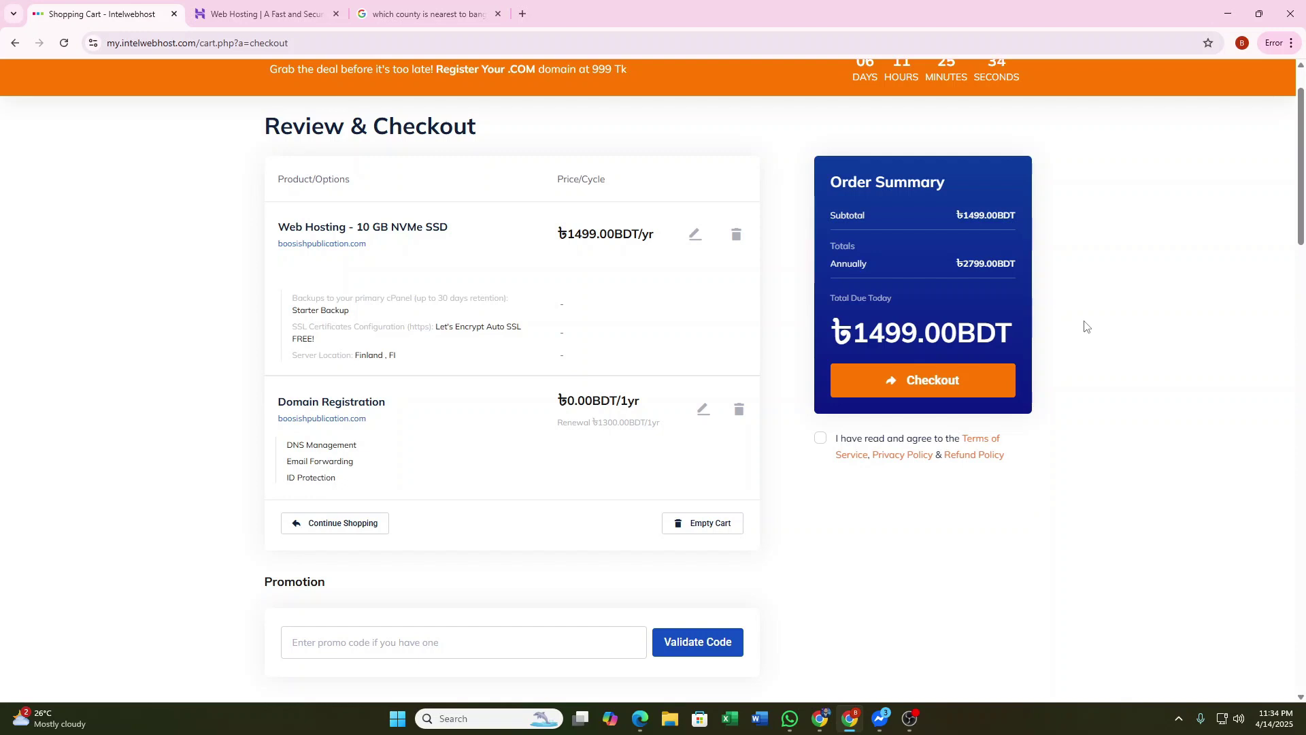
pyautogui.scroll(-1, 1088, 323)
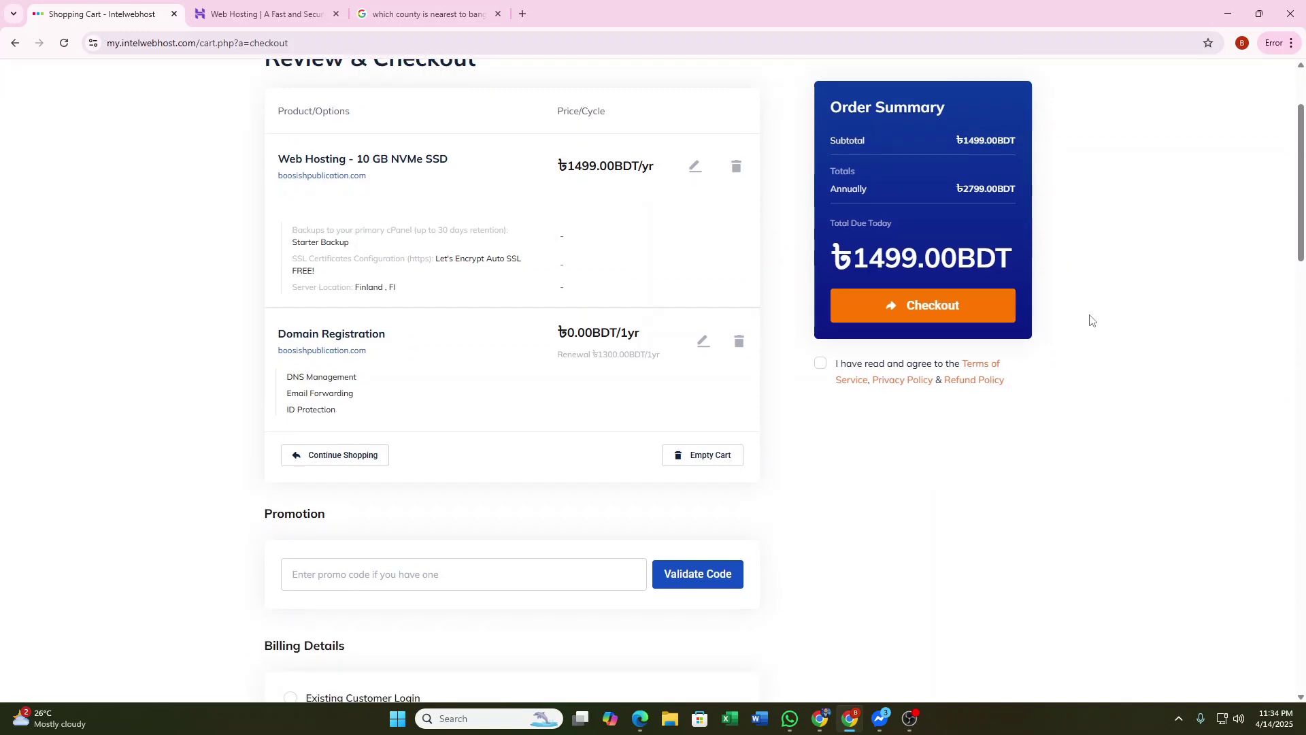
pyautogui.scroll(-2, 1088, 318)
pyautogui.scroll(-1, 411, 434)
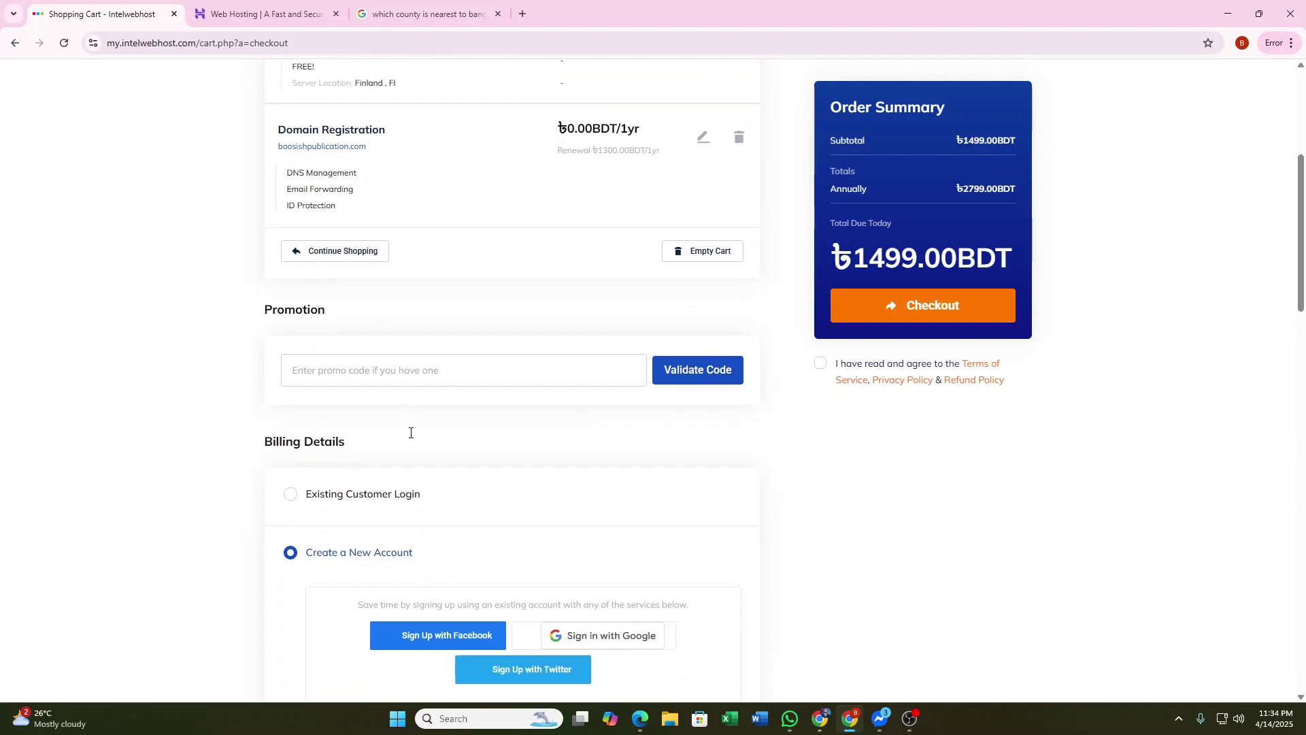
pyautogui.scroll(-2, 496, 406)
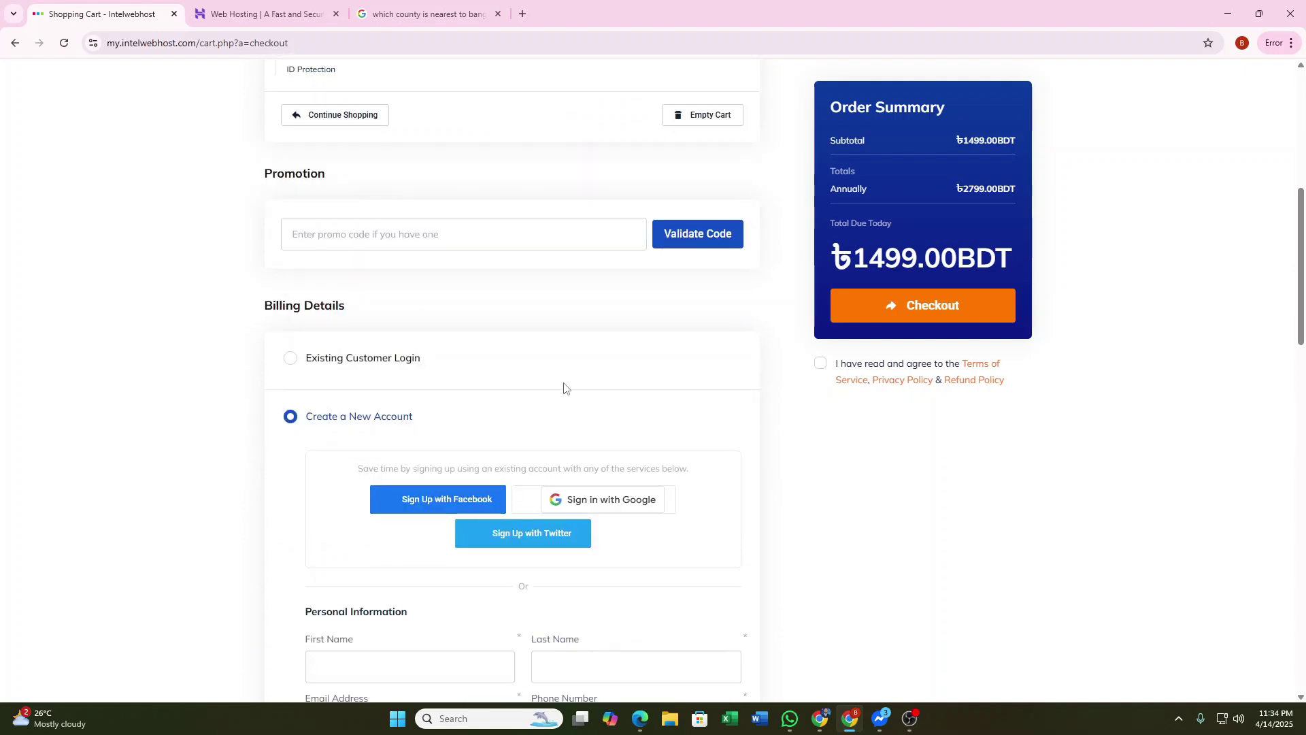
pyautogui.scroll(-3, 647, 386)
pyautogui.scroll(5, 666, 385)
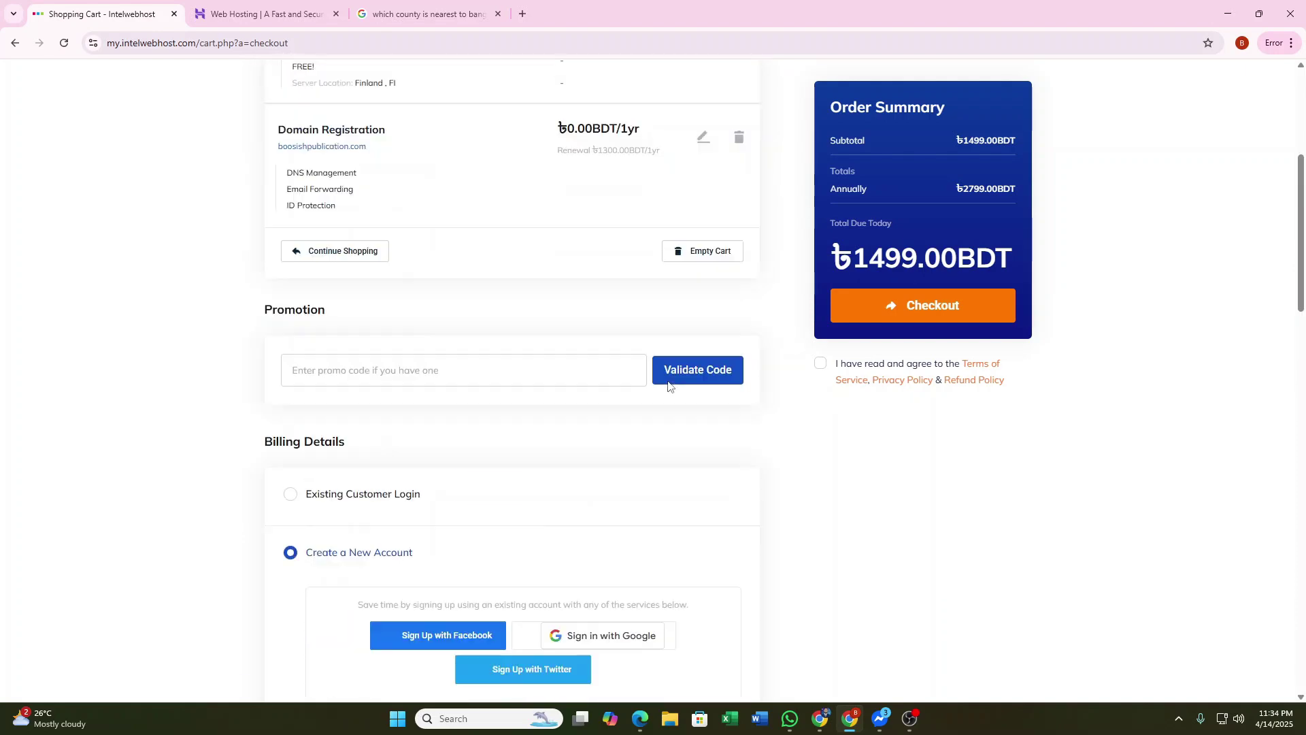
pyautogui.scroll(5, 668, 386)
pyautogui.click(821, 505)
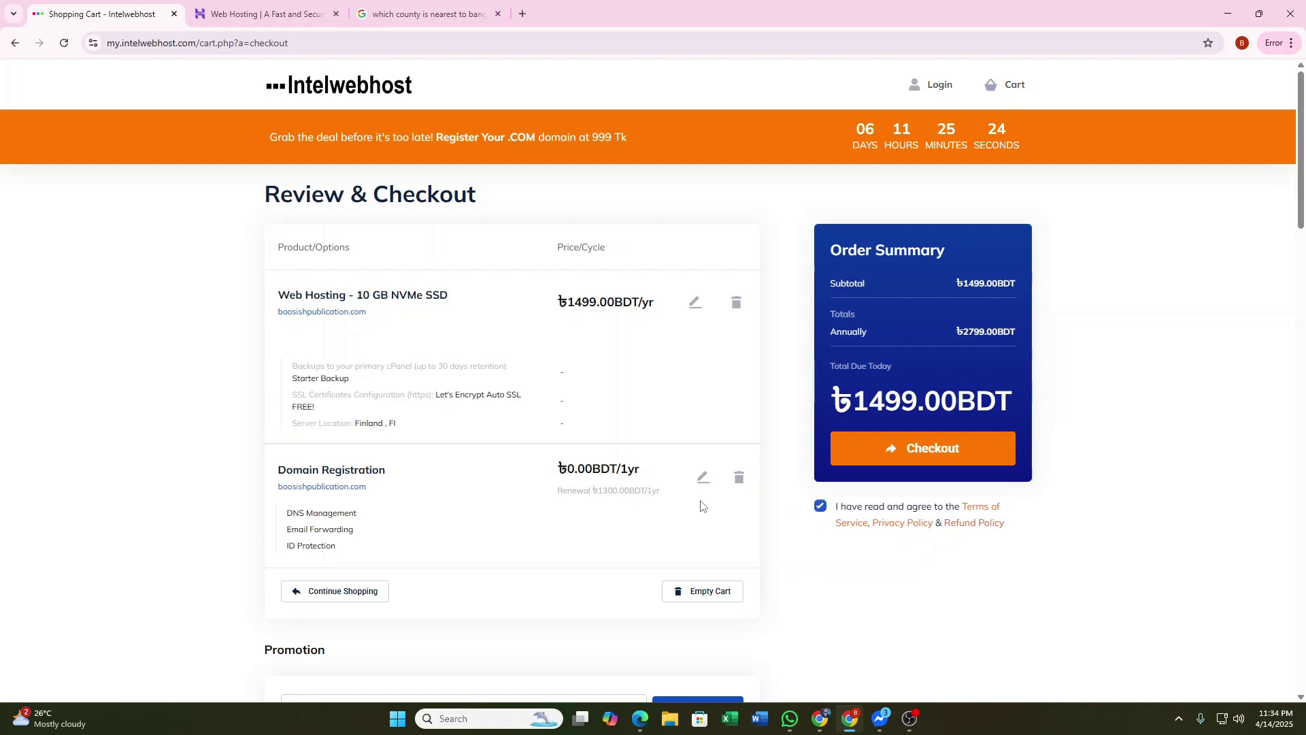
# Begin filling in the new account holder's first name in the account form
pyautogui.scroll(-7, 540, 338)
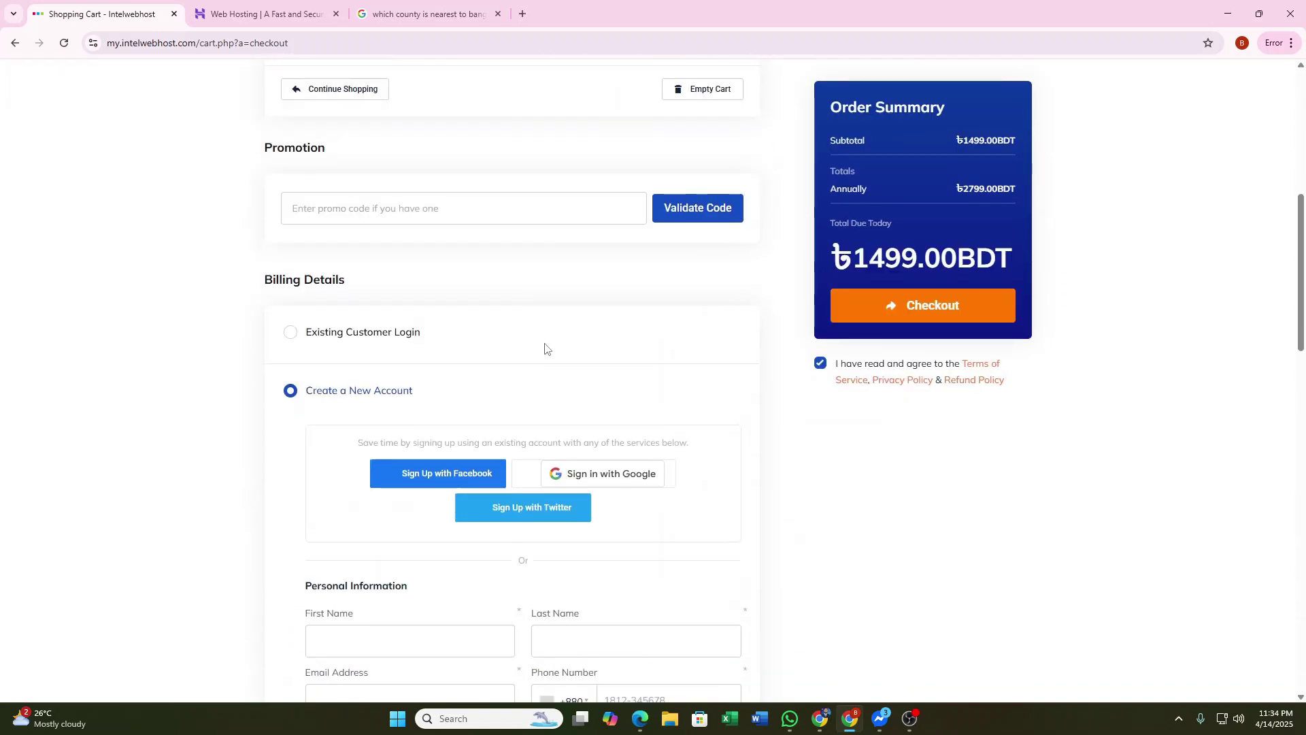
pyautogui.scroll(-2, 545, 346)
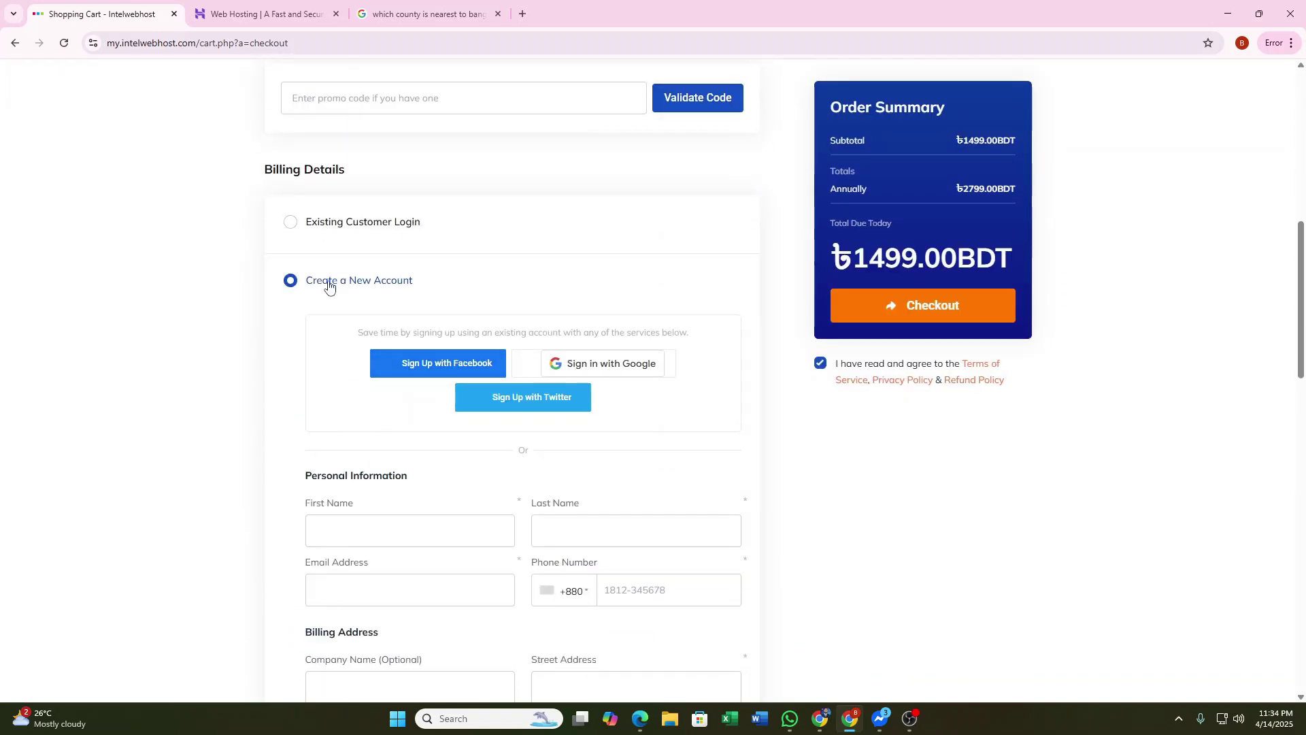
pyautogui.scroll(-2, 355, 283)
pyautogui.scroll(-2, 363, 390)
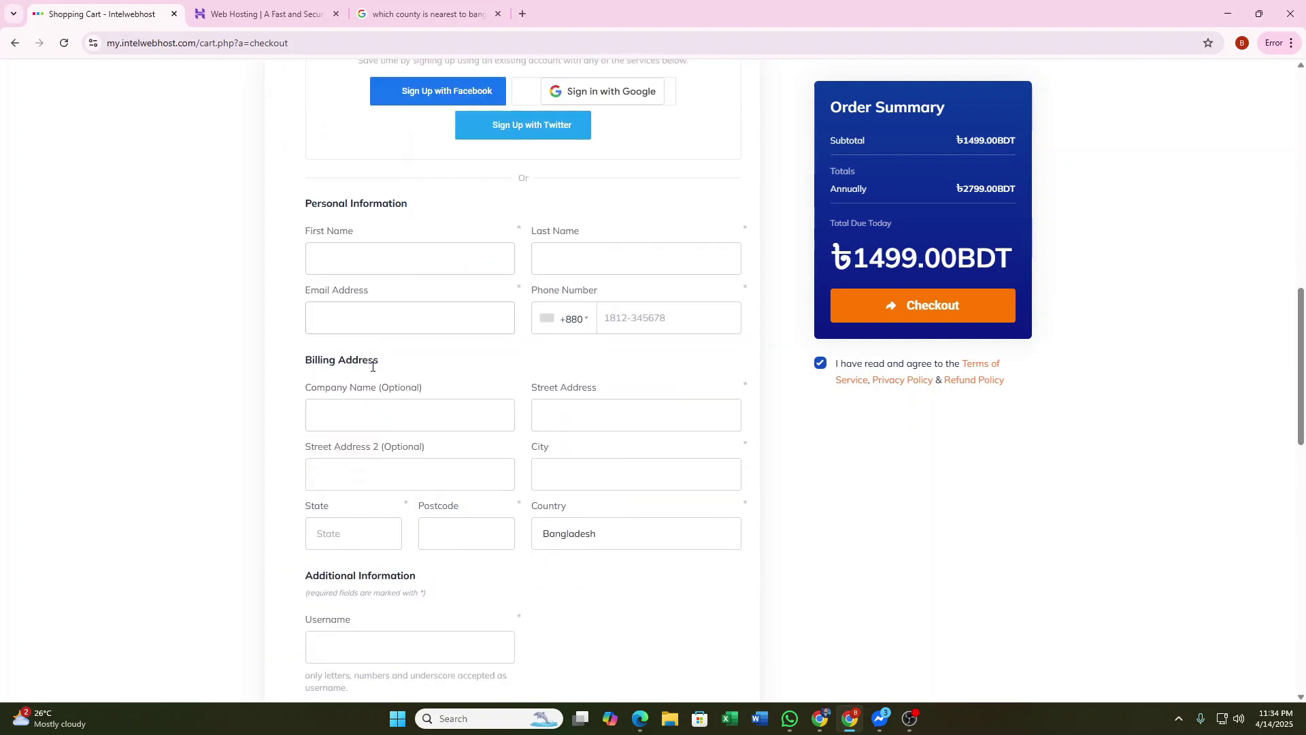
pyautogui.click(374, 258)
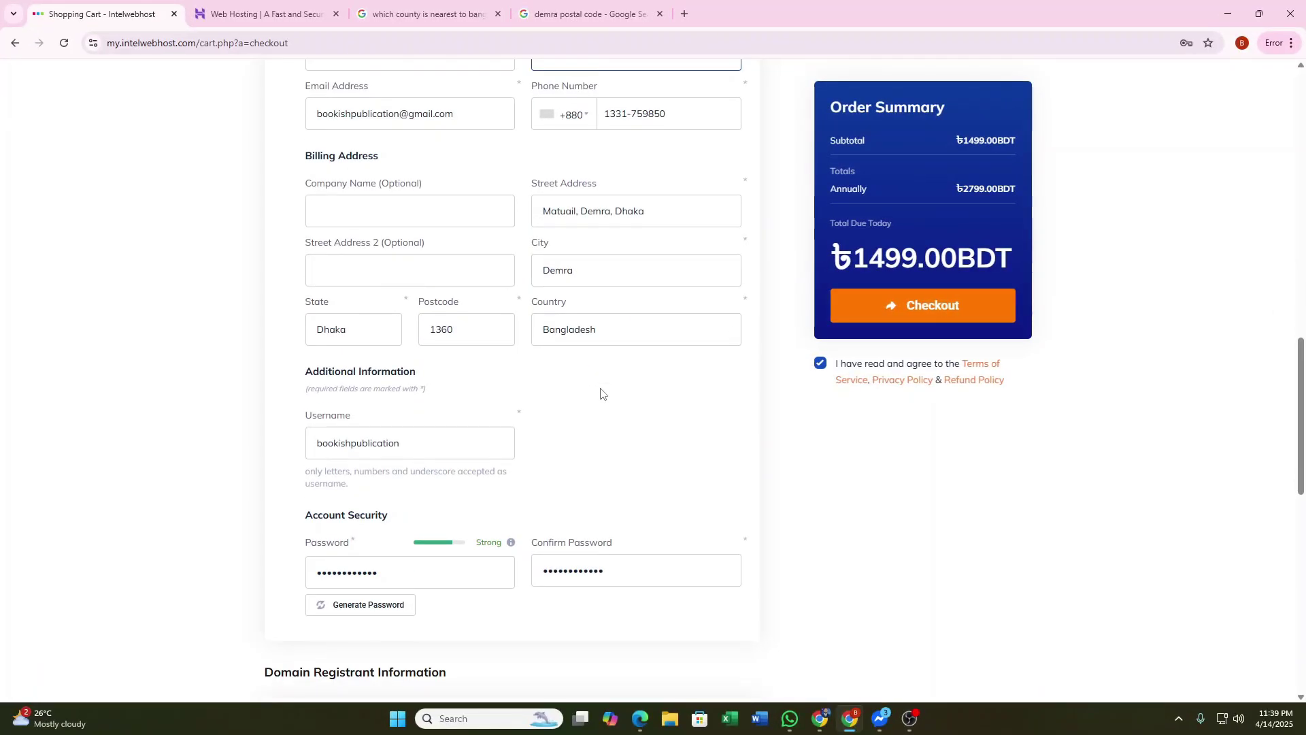
# Select SSLCommerz instead of bKash as the payment method
pyautogui.scroll(-3, 611, 393)
pyautogui.scroll(-5, 610, 393)
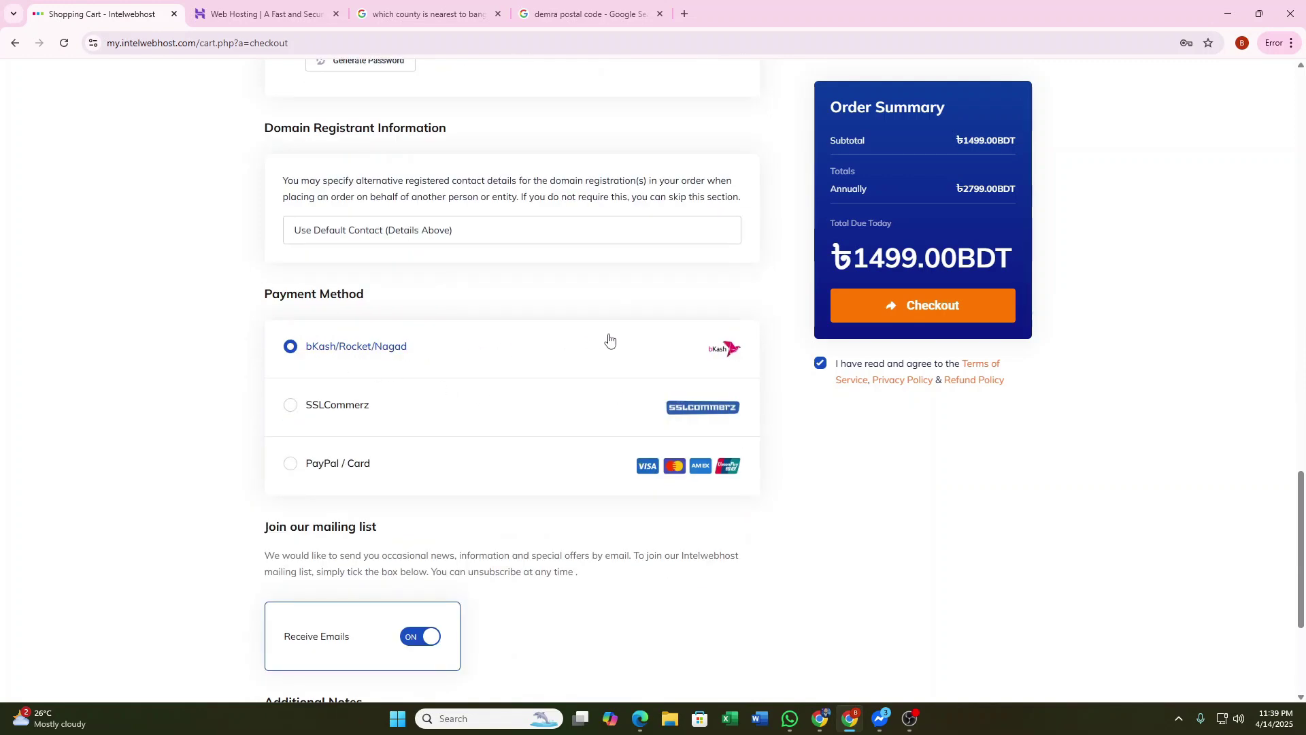
pyautogui.click(290, 406)
pyautogui.scroll(-4, 613, 388)
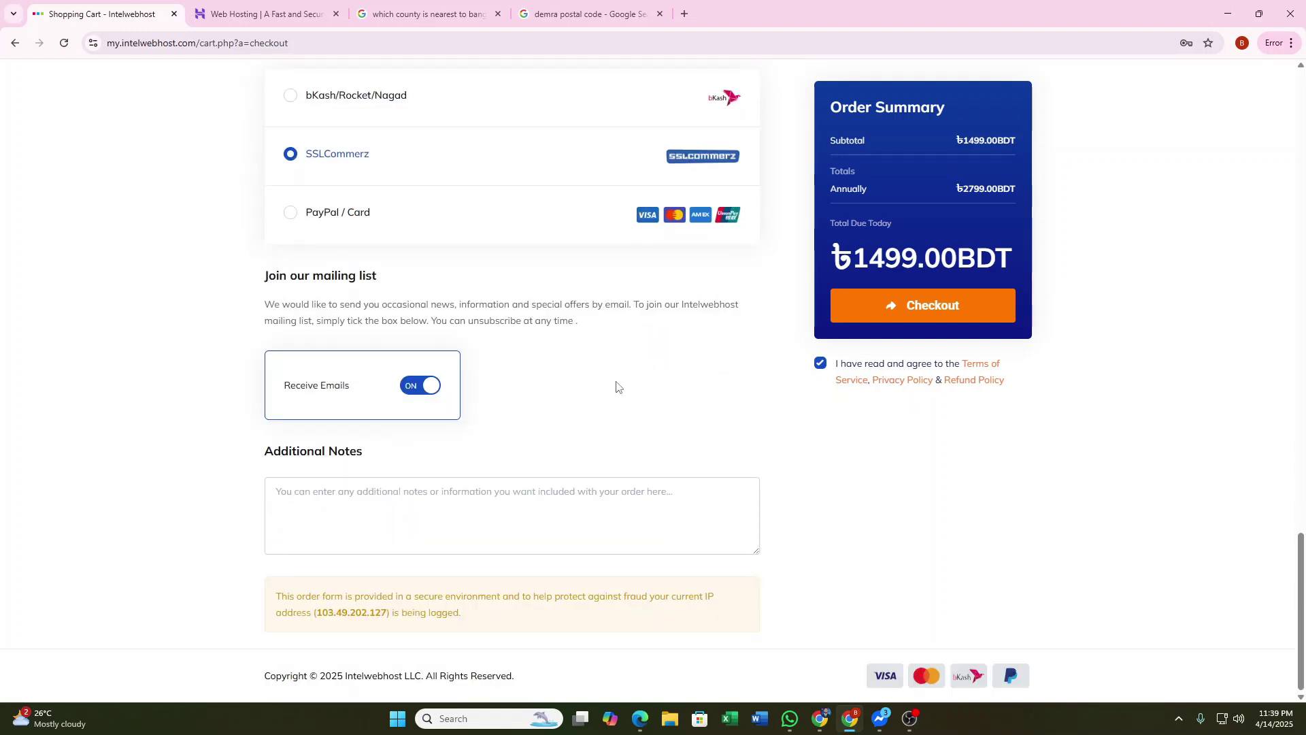
pyautogui.scroll(10, 617, 387)
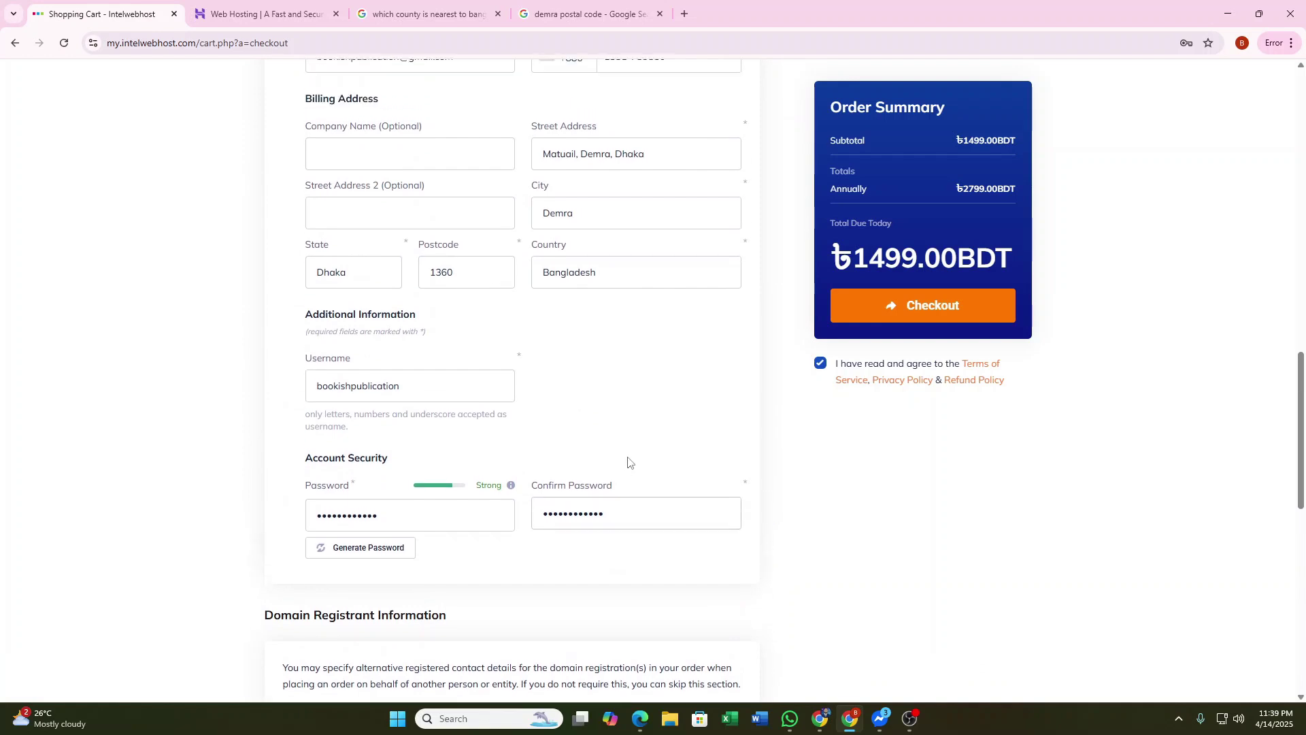
pyautogui.scroll(6, 732, 447)
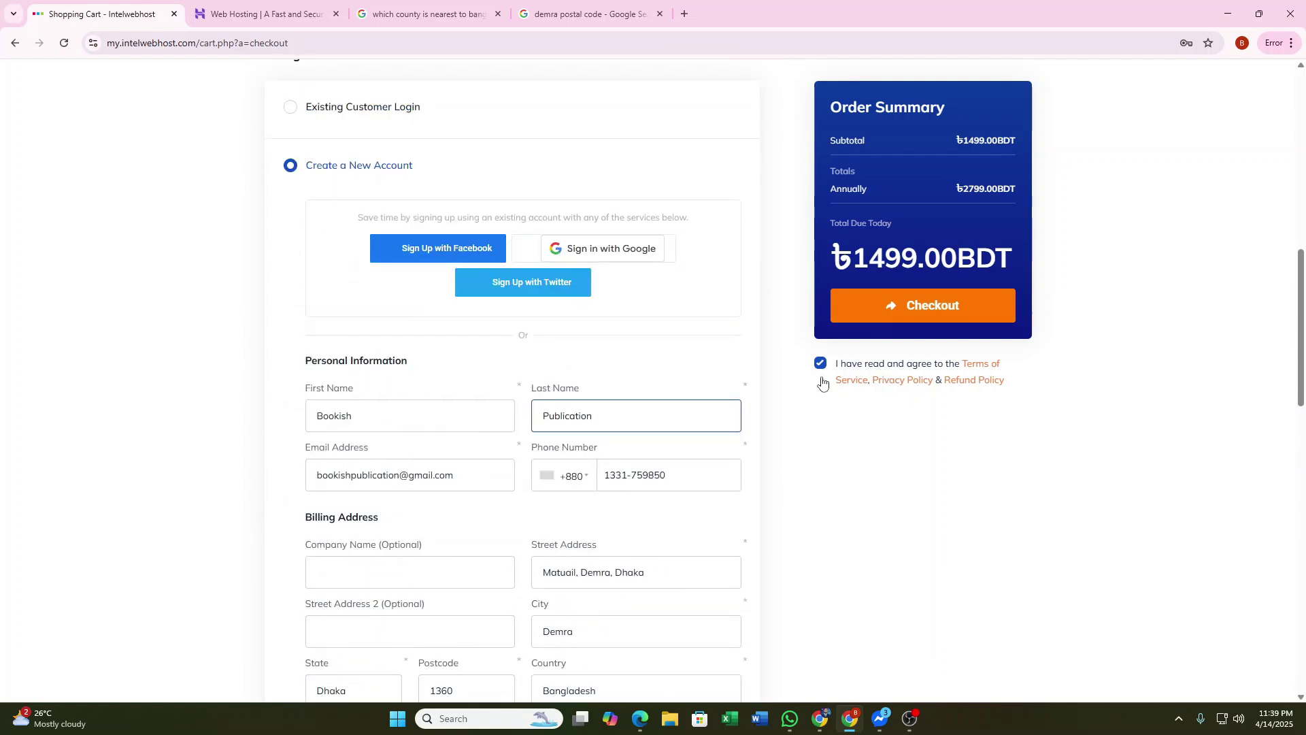
pyautogui.scroll(1, 939, 309)
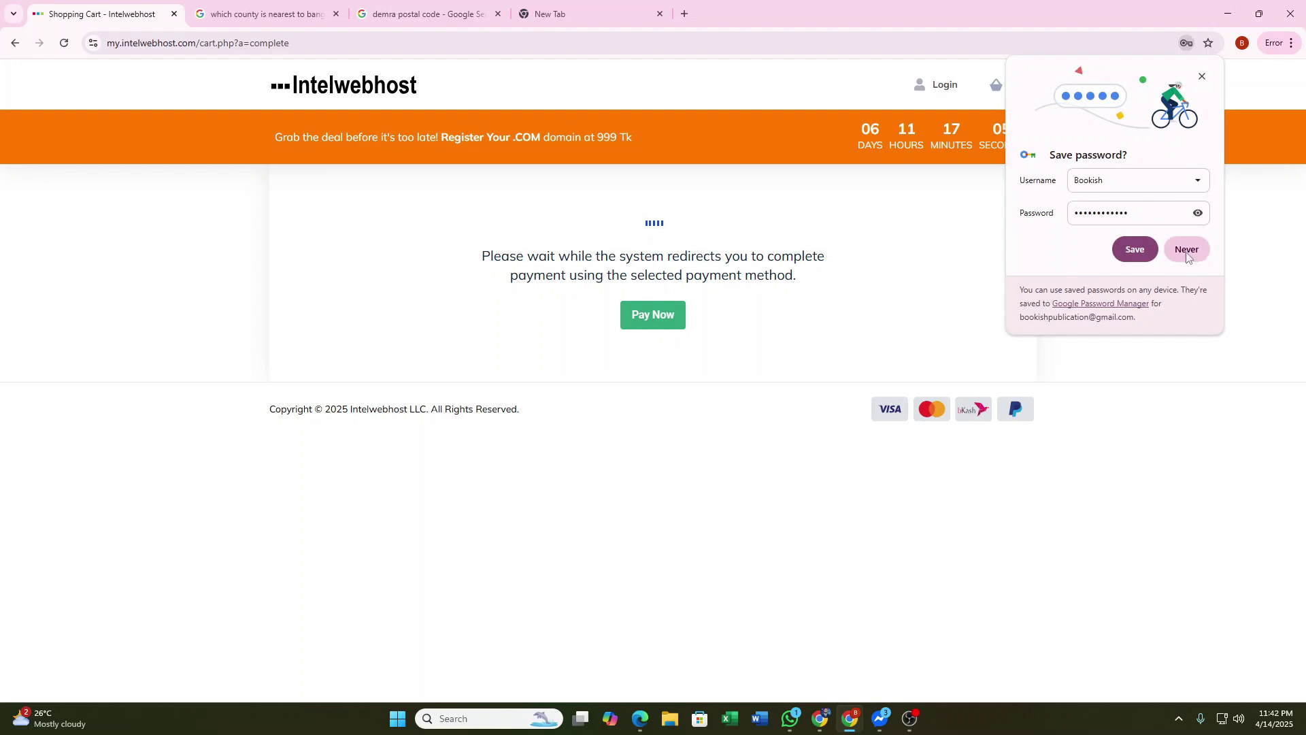
# Dismiss the save-password prompt and show SSLCommerz's mobile banking wallet options
pyautogui.click(1134, 251)
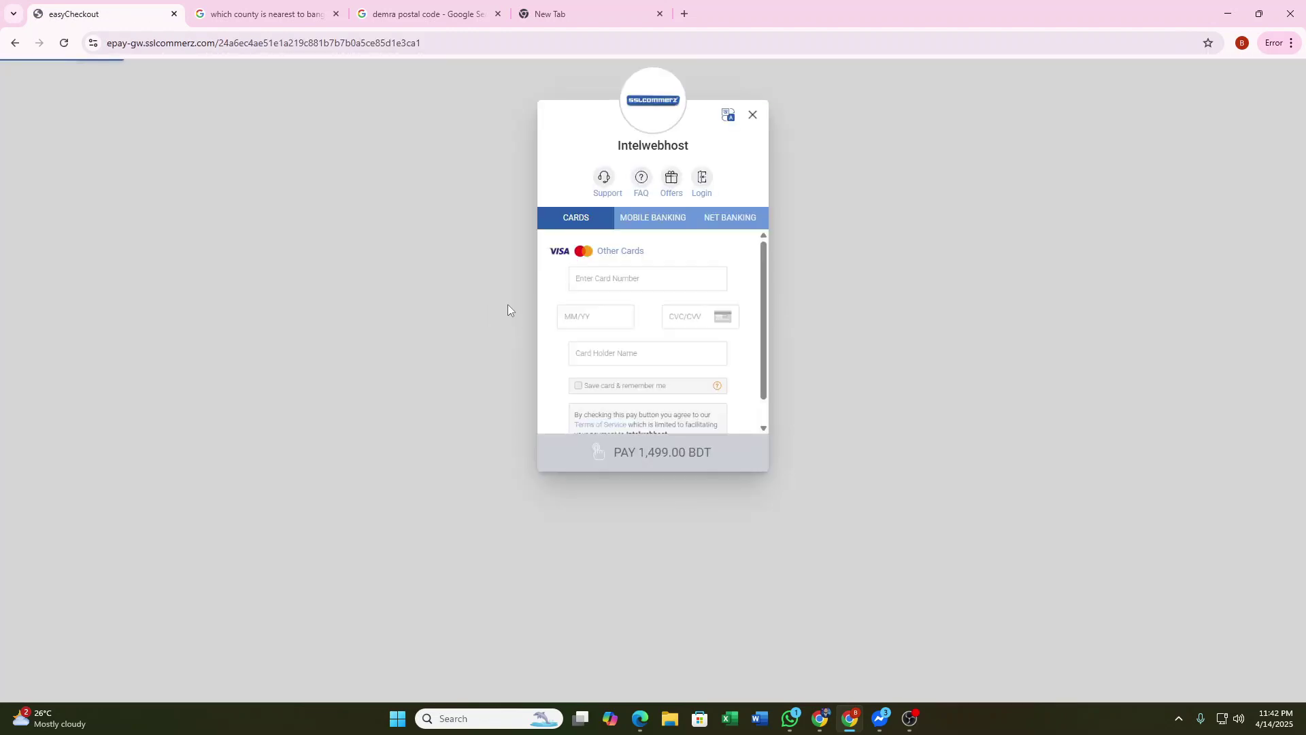
pyautogui.click(644, 226)
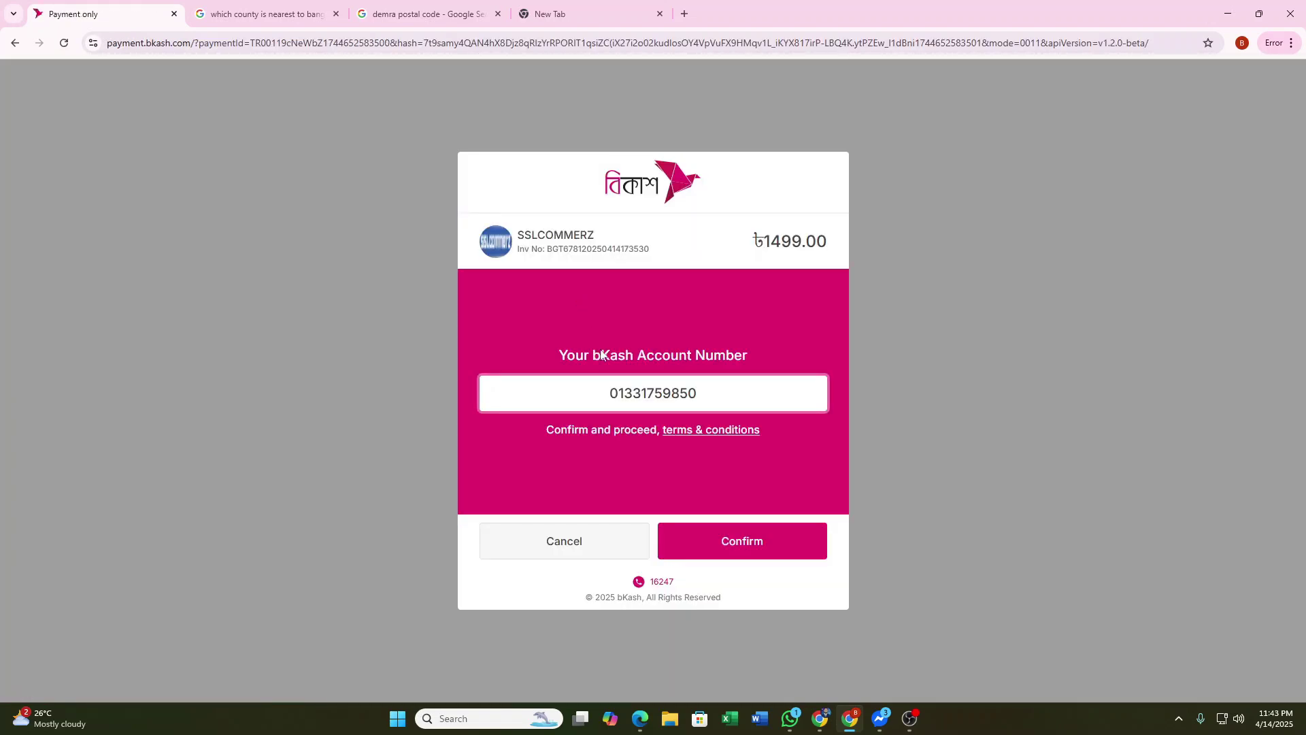
# Enter the bKash wallet number, 6-digit verification code and PIN to pay 1499.00 BDT
pyautogui.moveTo(695, 395); pyautogui.dragTo(576, 403)
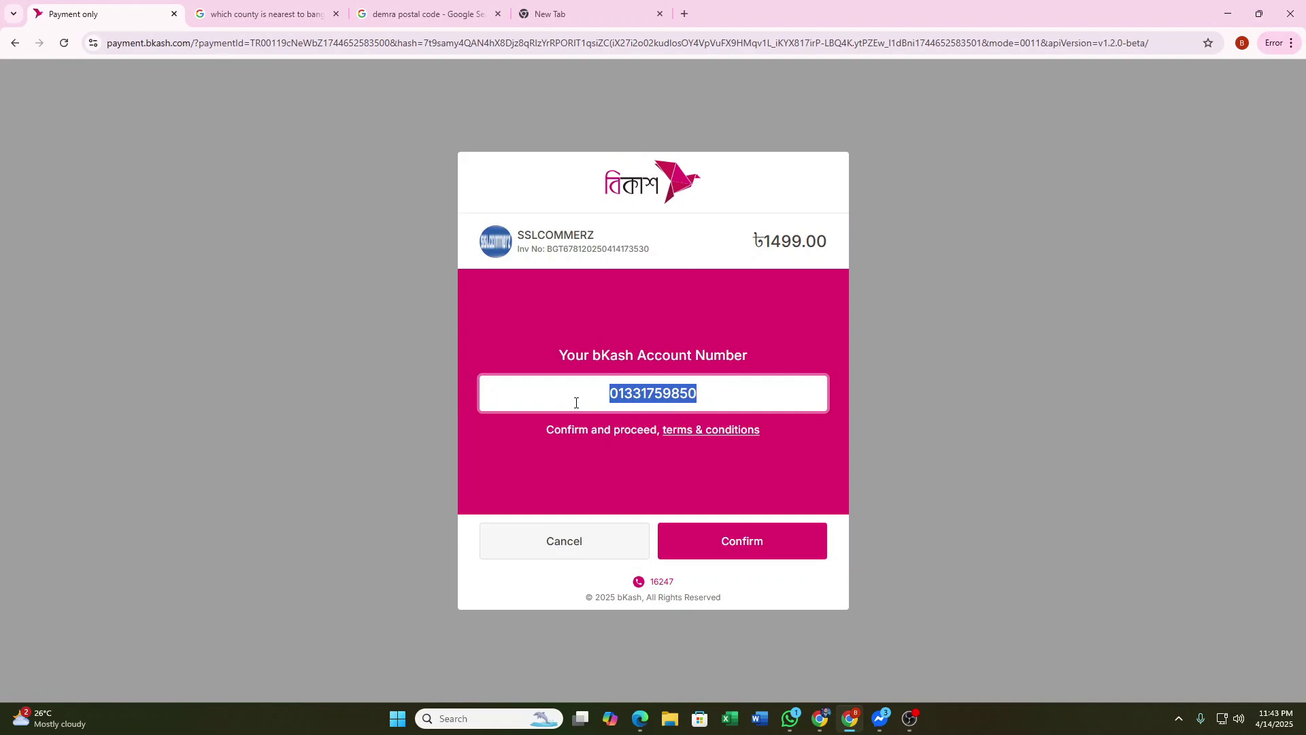
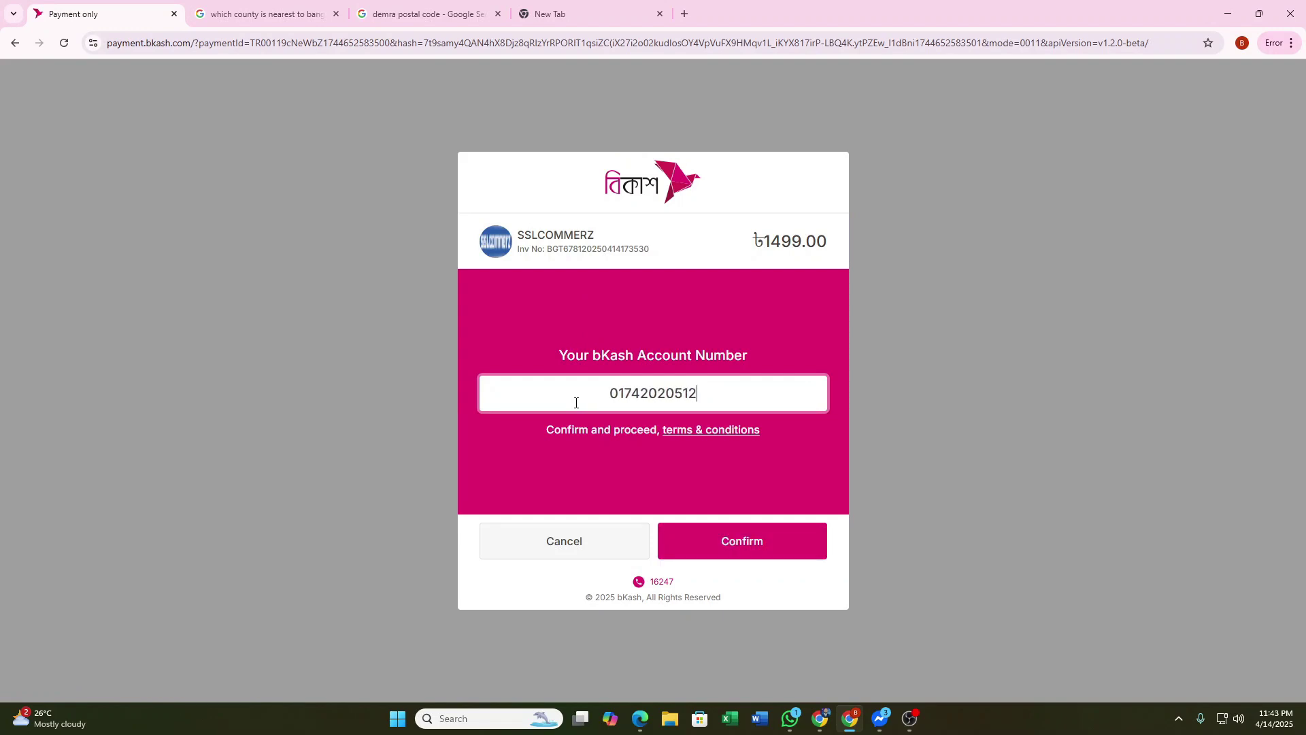
pyautogui.click(760, 541)
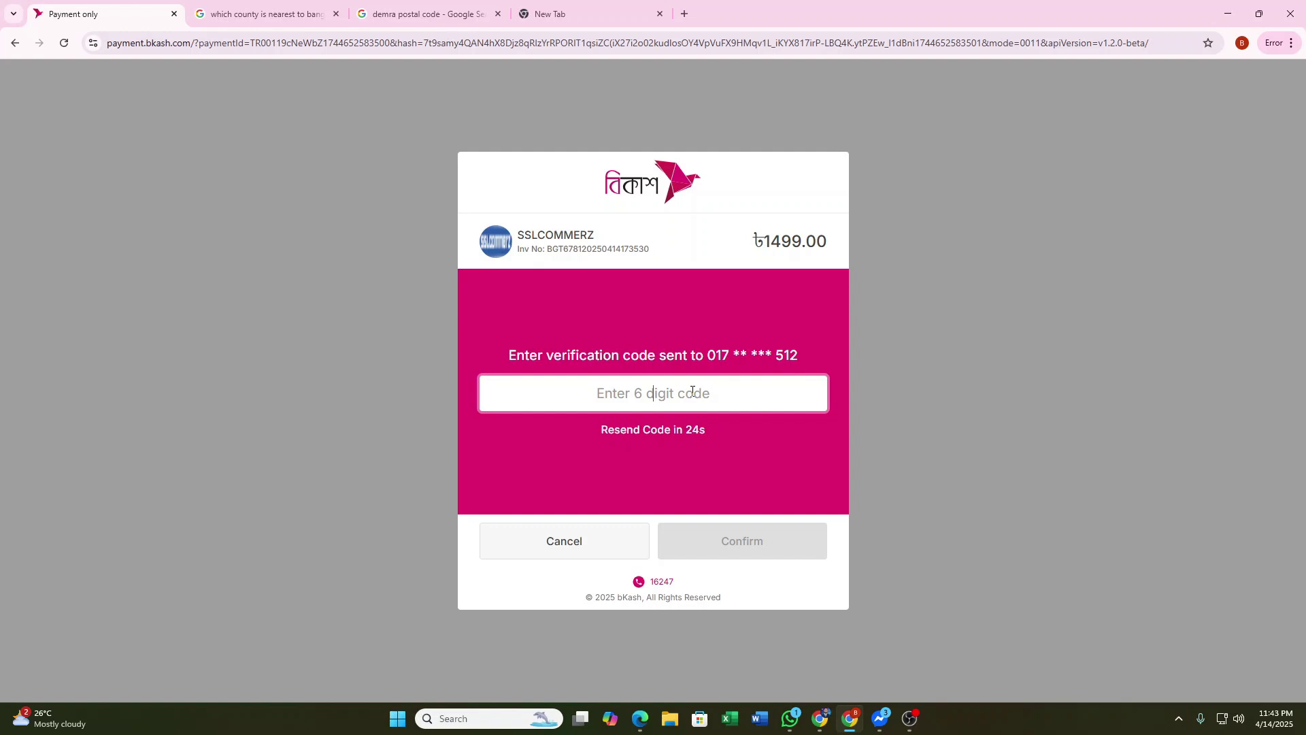
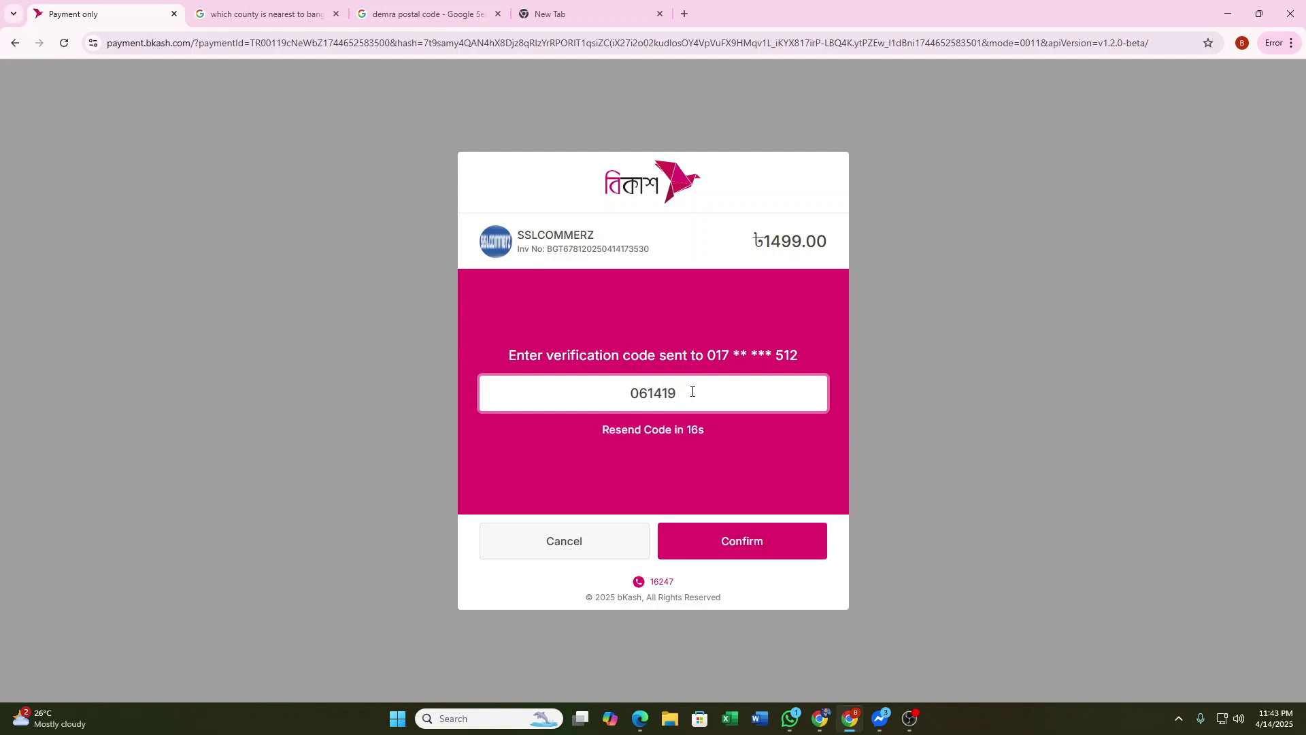
pyautogui.click(747, 542)
pyautogui.write('*****')
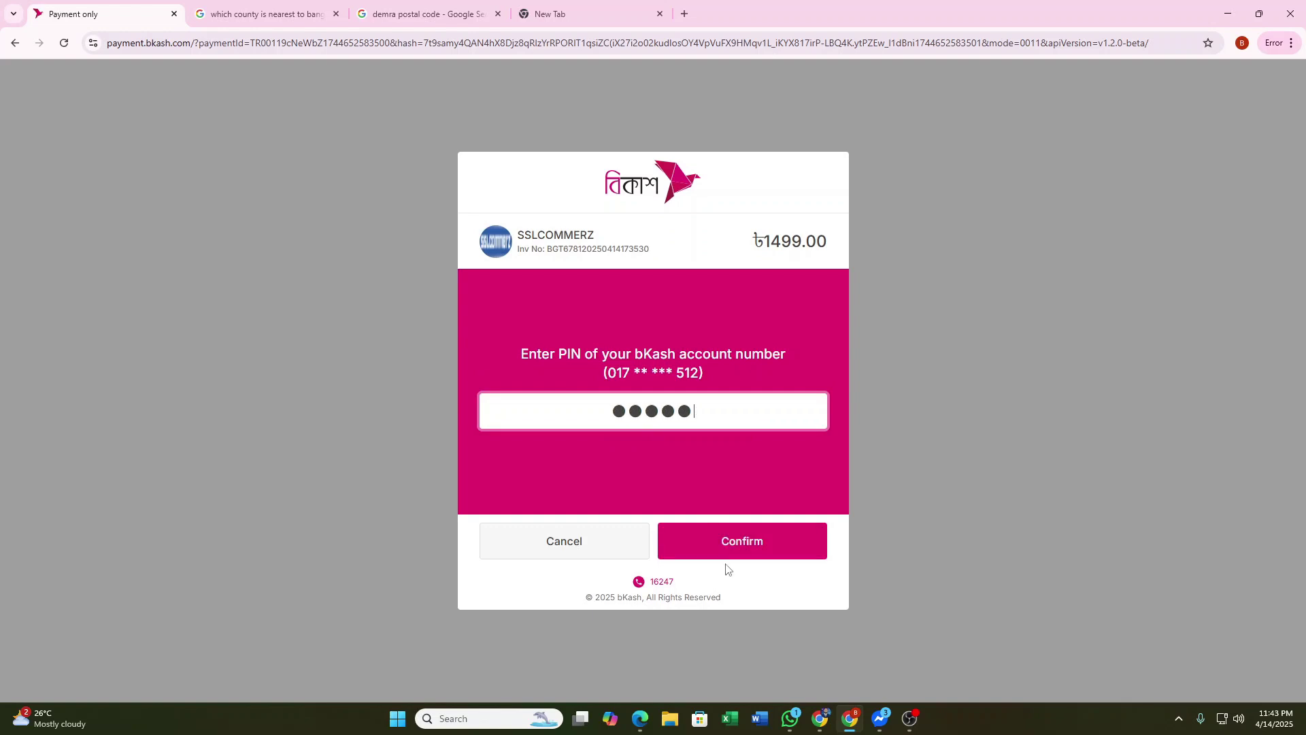
pyautogui.click(732, 542)
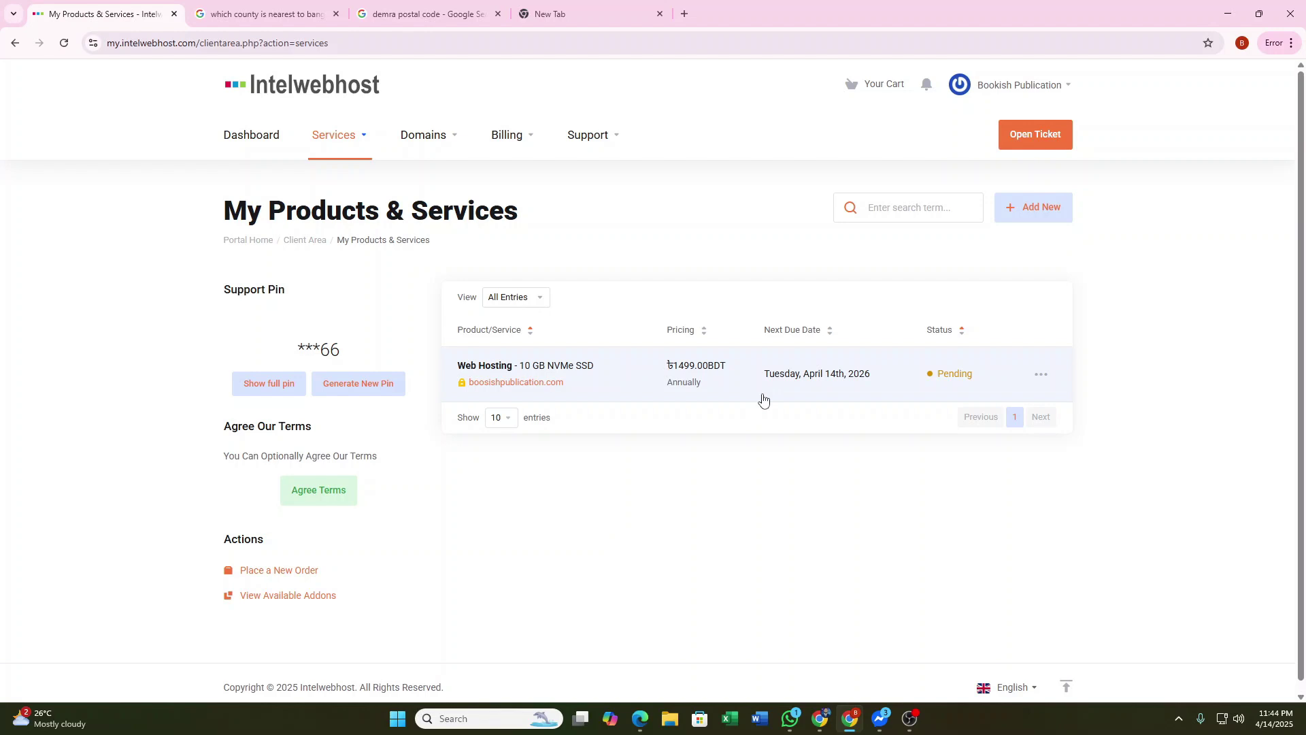
# Look over the Web Hosting product details page after the payment
pyautogui.scroll(-1, 814, 395)
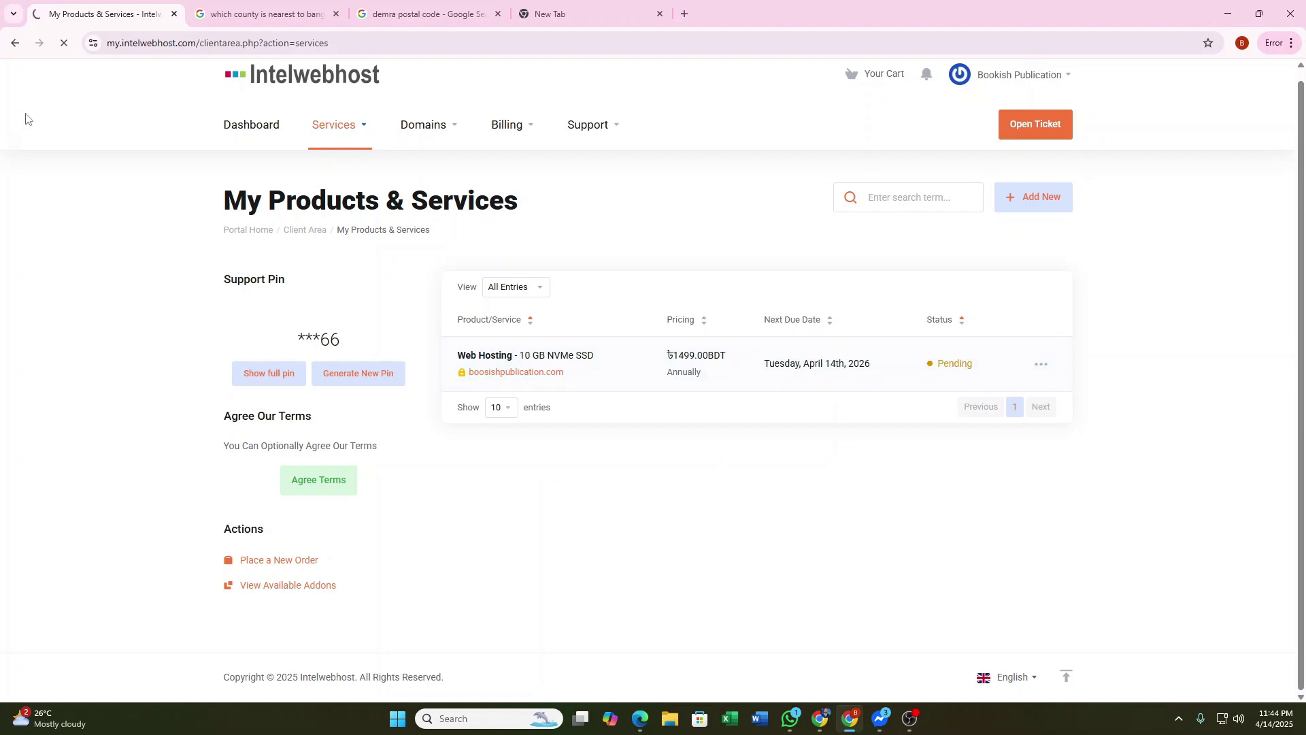
pyautogui.scroll(-1, 964, 423)
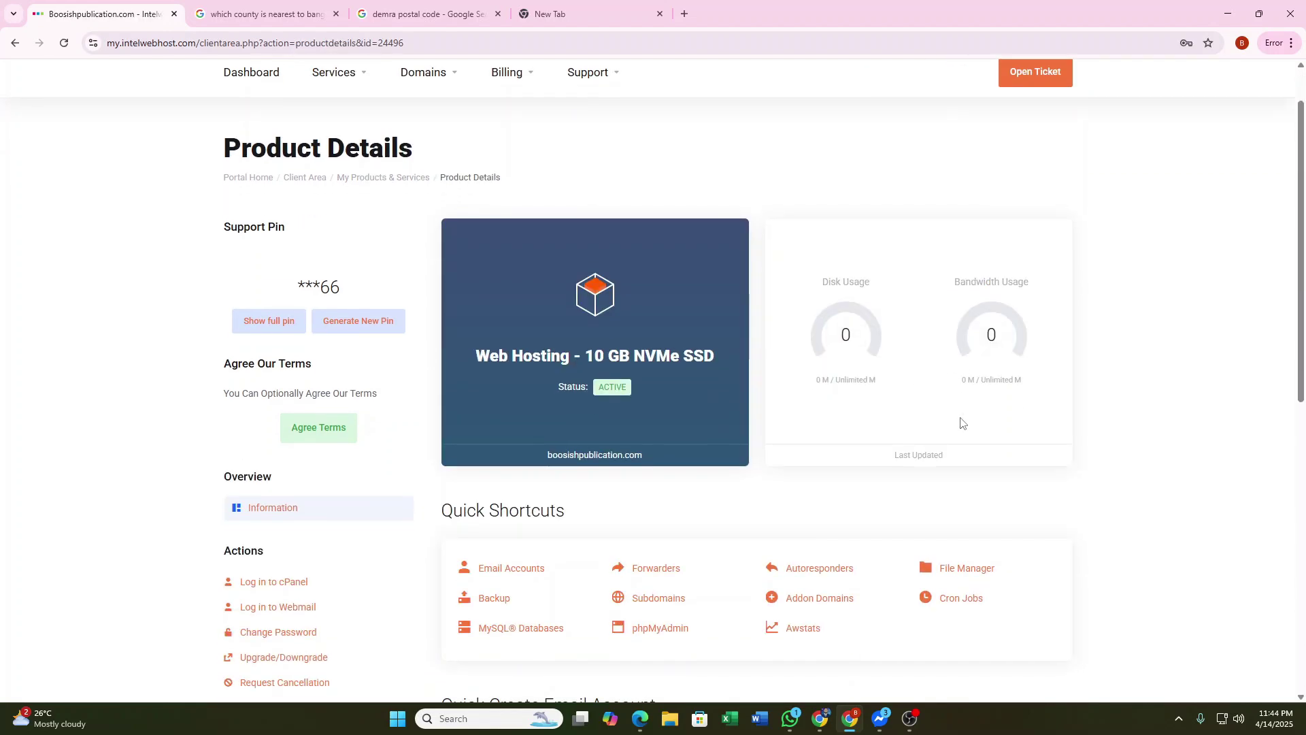
pyautogui.scroll(-2, 643, 378)
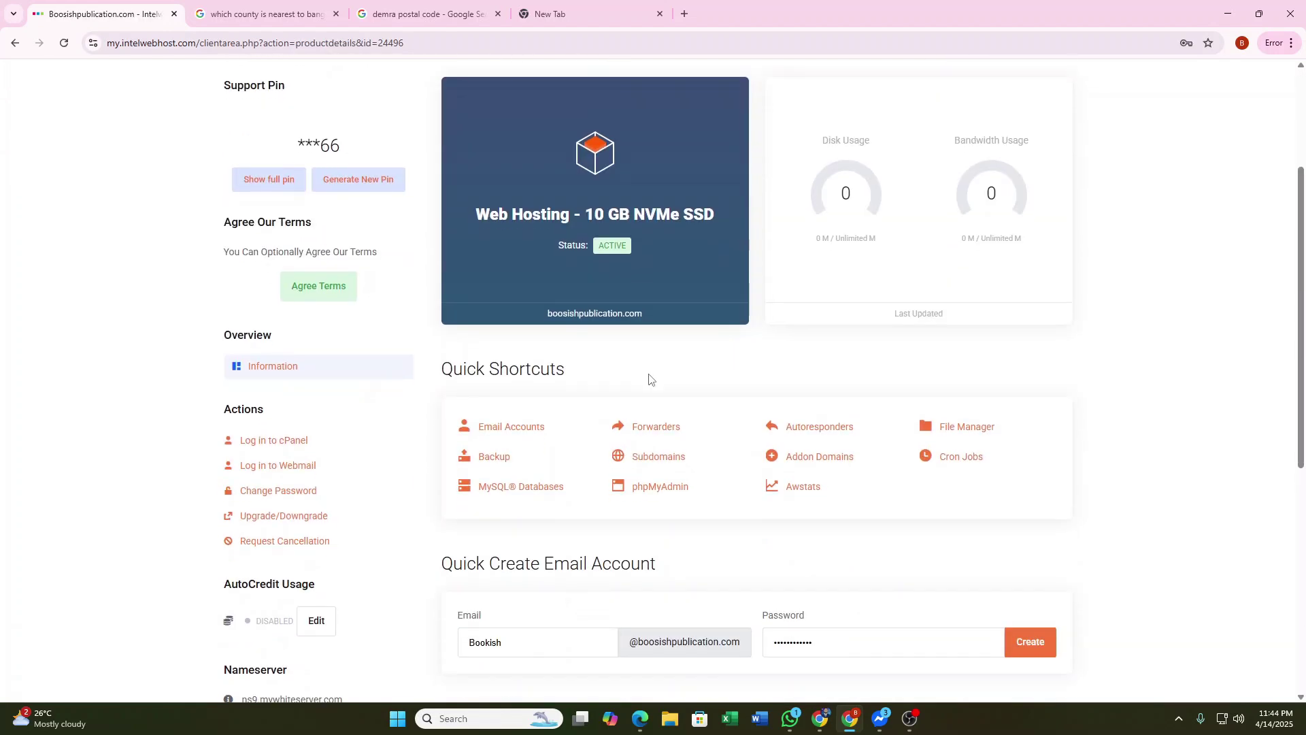
pyautogui.scroll(3, 647, 376)
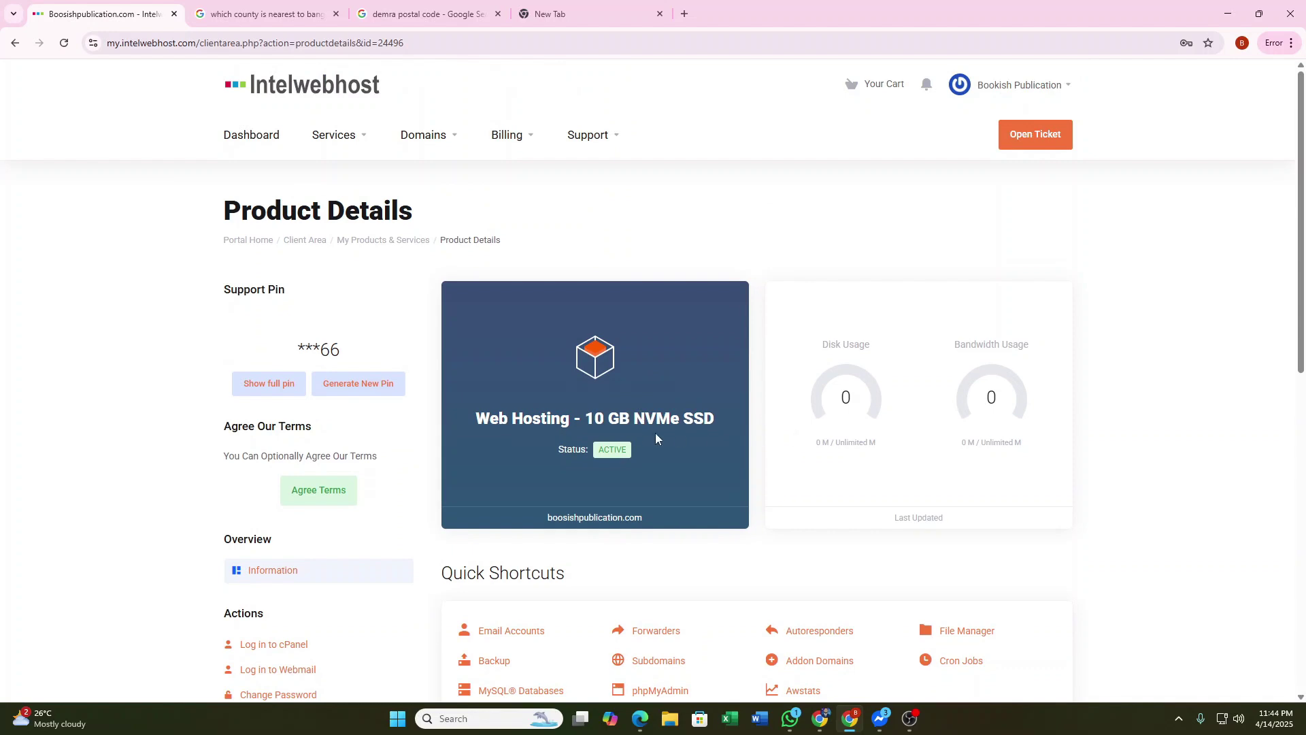
pyautogui.scroll(-5, 656, 434)
pyautogui.scroll(-3, 674, 430)
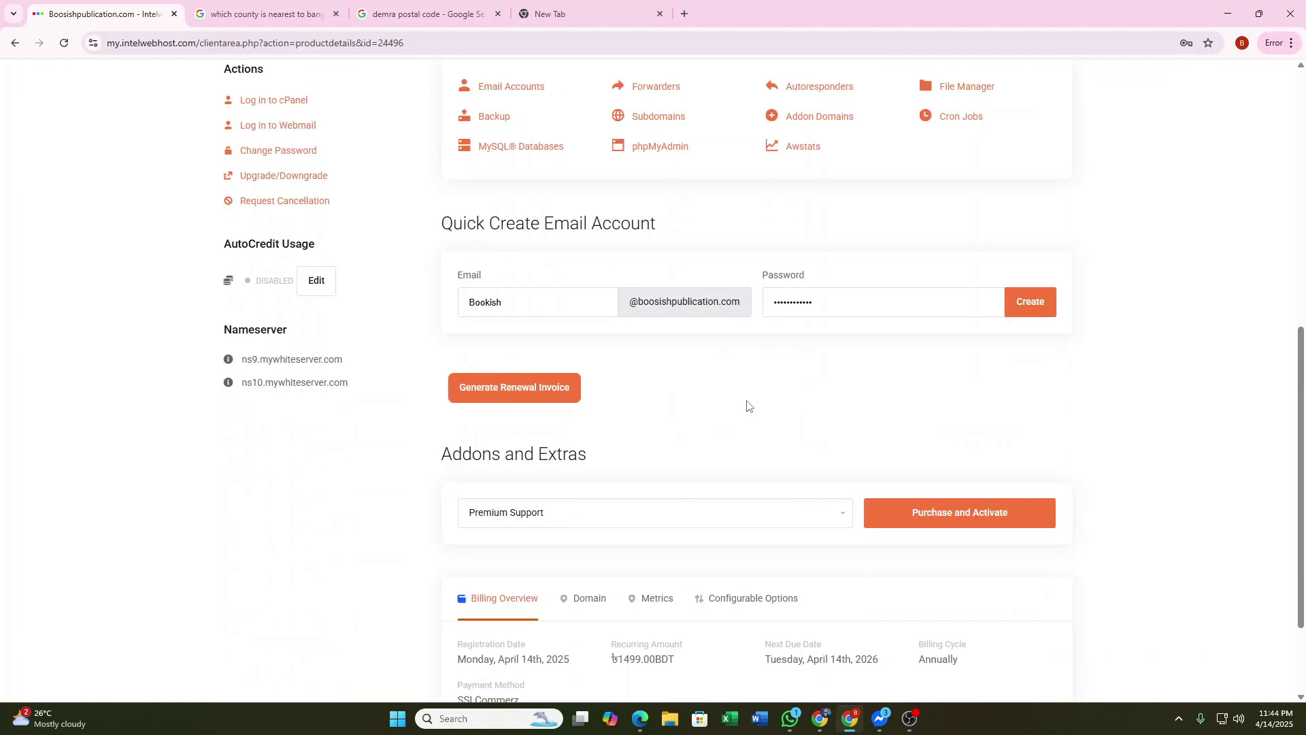
pyautogui.scroll(7, 691, 338)
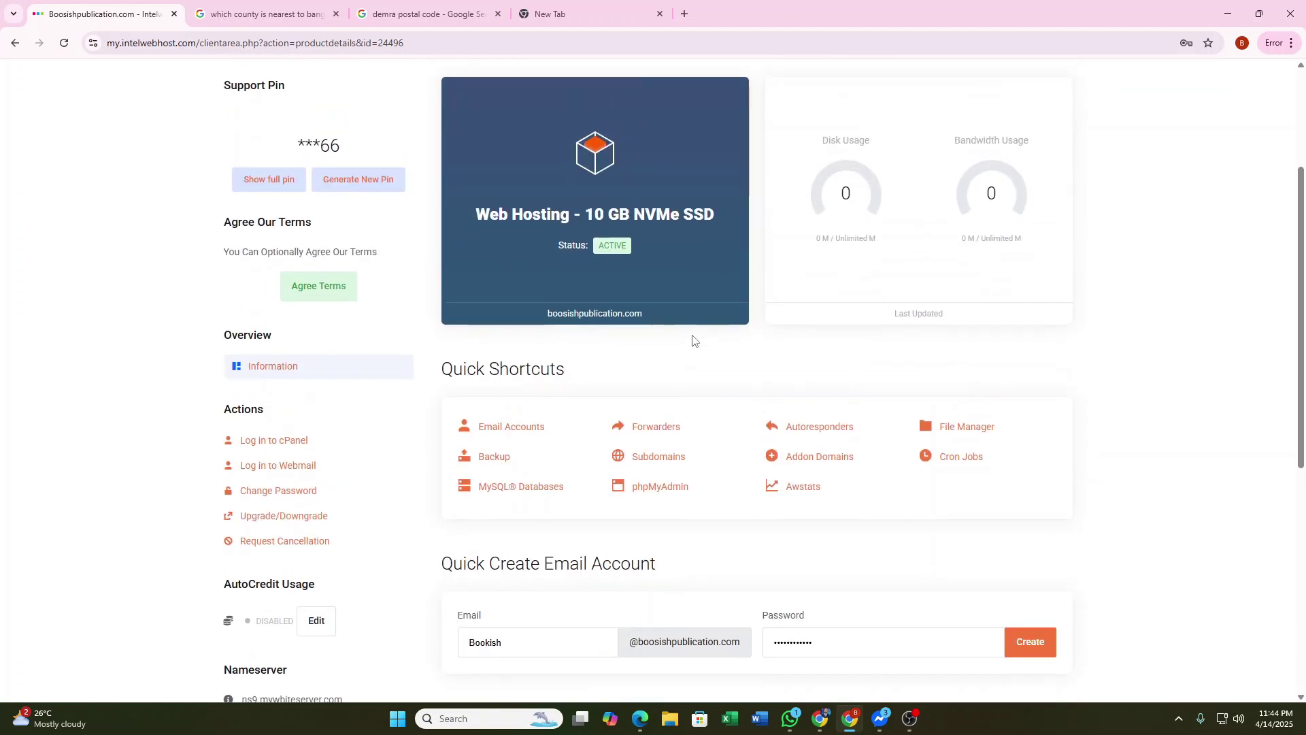
pyautogui.scroll(1, 693, 338)
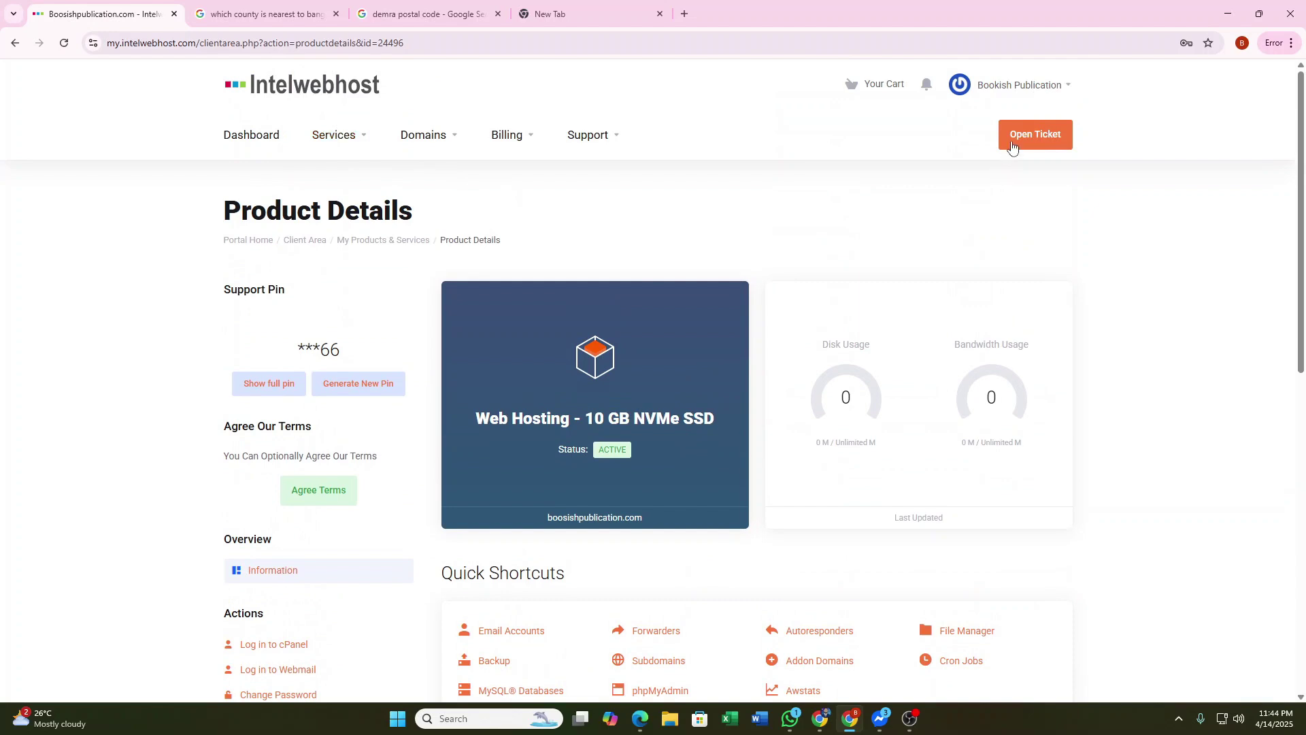
# Go to Services > My Services from the account menu and scroll to the Actions list
pyautogui.click(1012, 90)
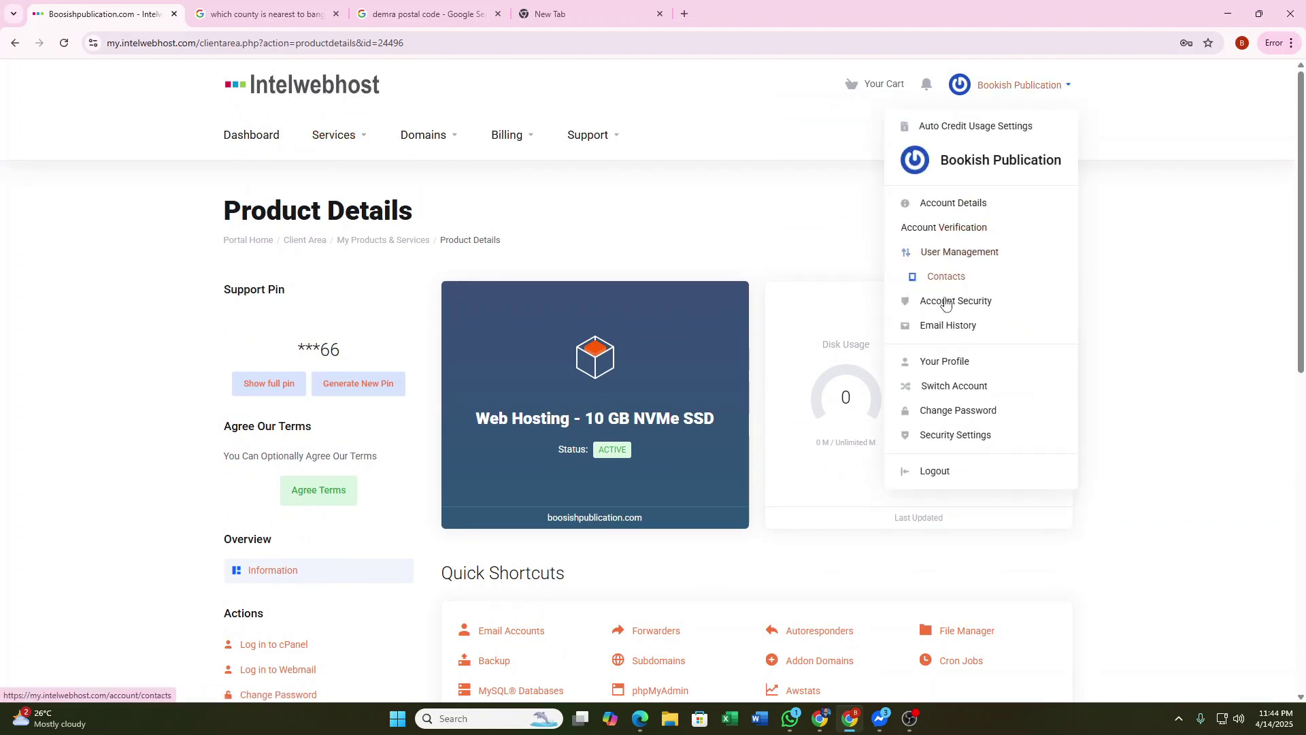
pyautogui.scroll(-1, 946, 304)
pyautogui.scroll(1, 254, 181)
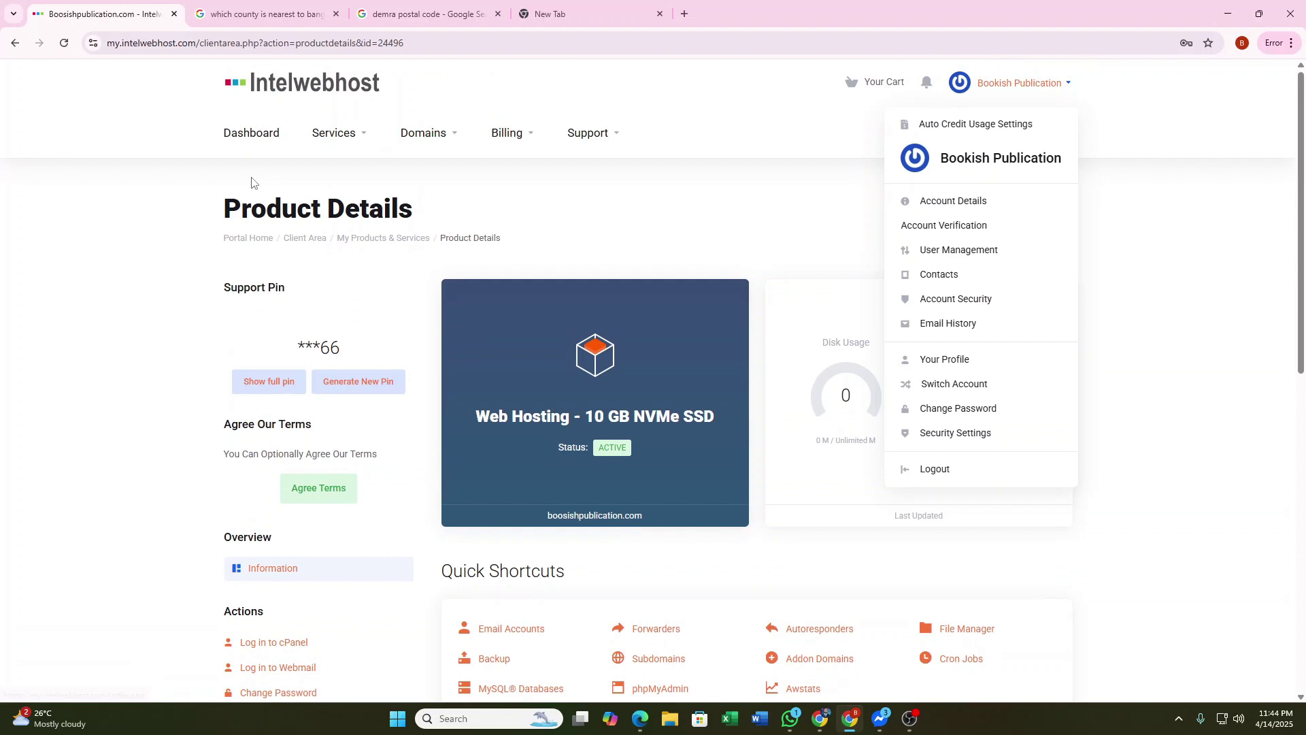
pyautogui.click(351, 142)
pyautogui.click(355, 175)
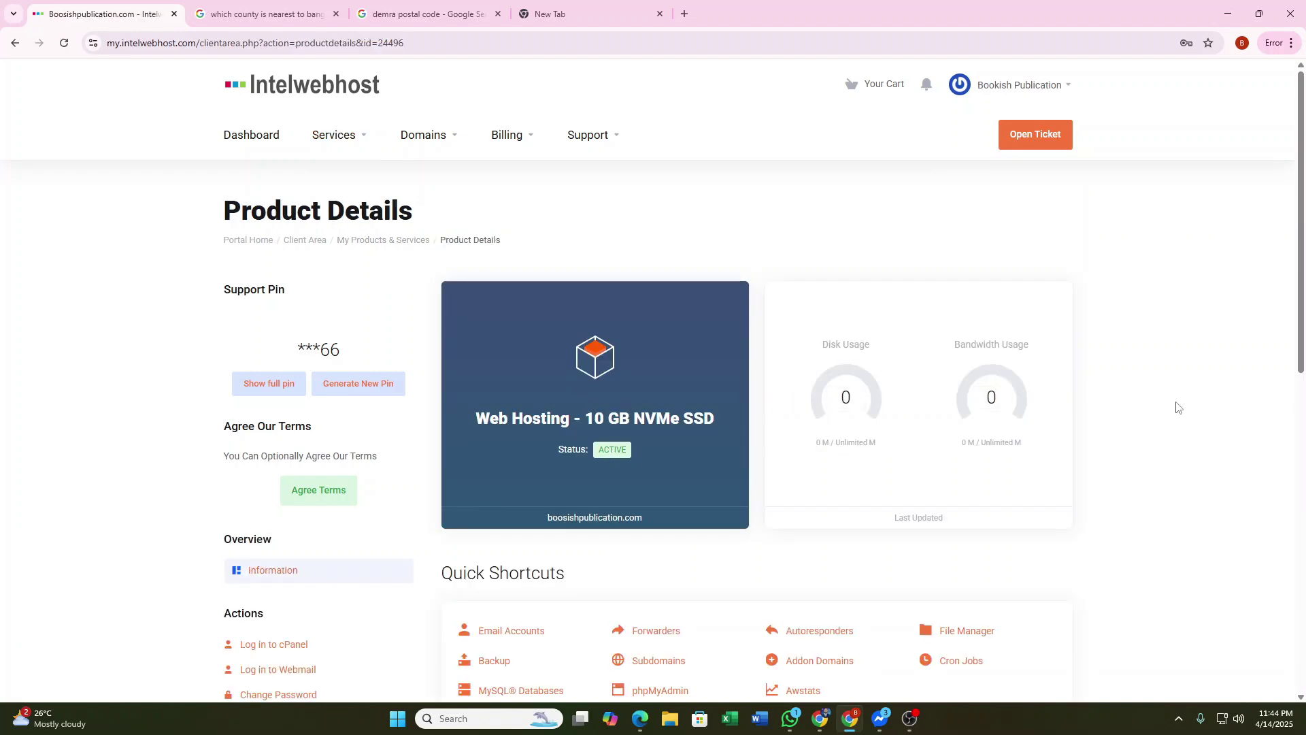
pyautogui.scroll(-3, 653, 373)
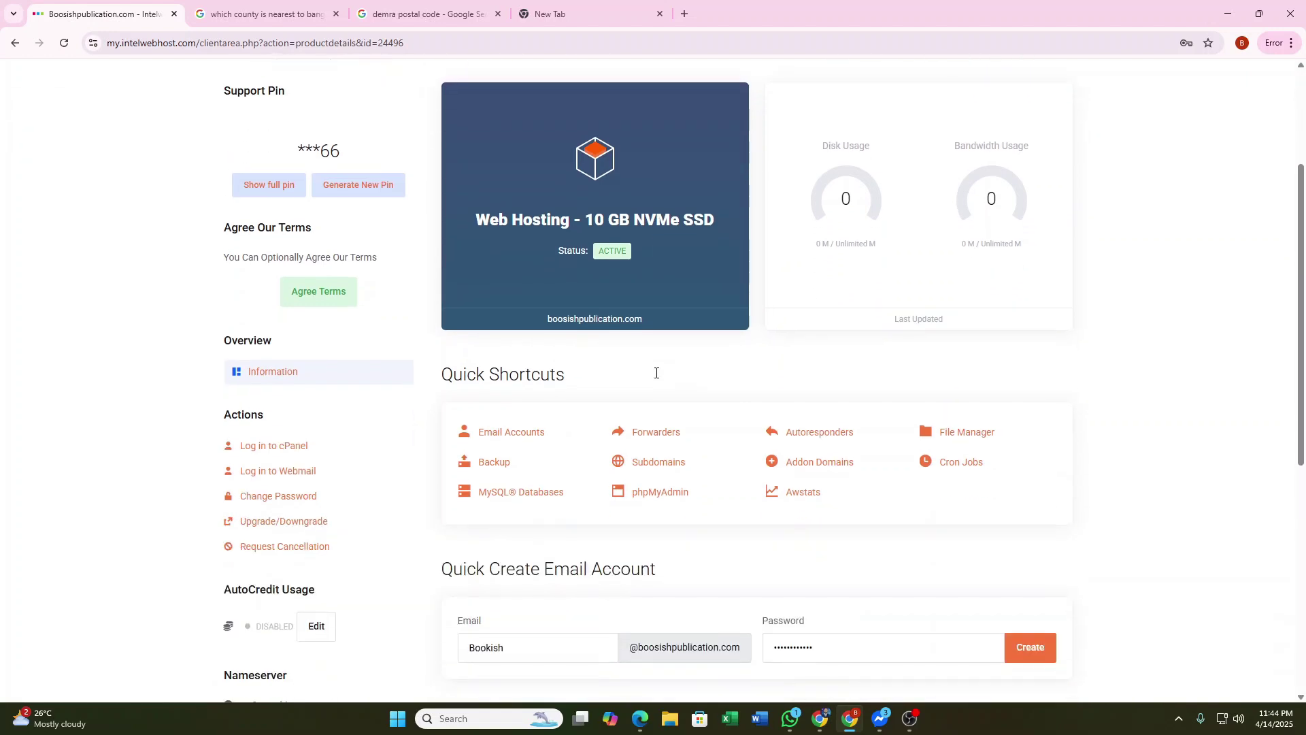
pyautogui.scroll(-1, 429, 369)
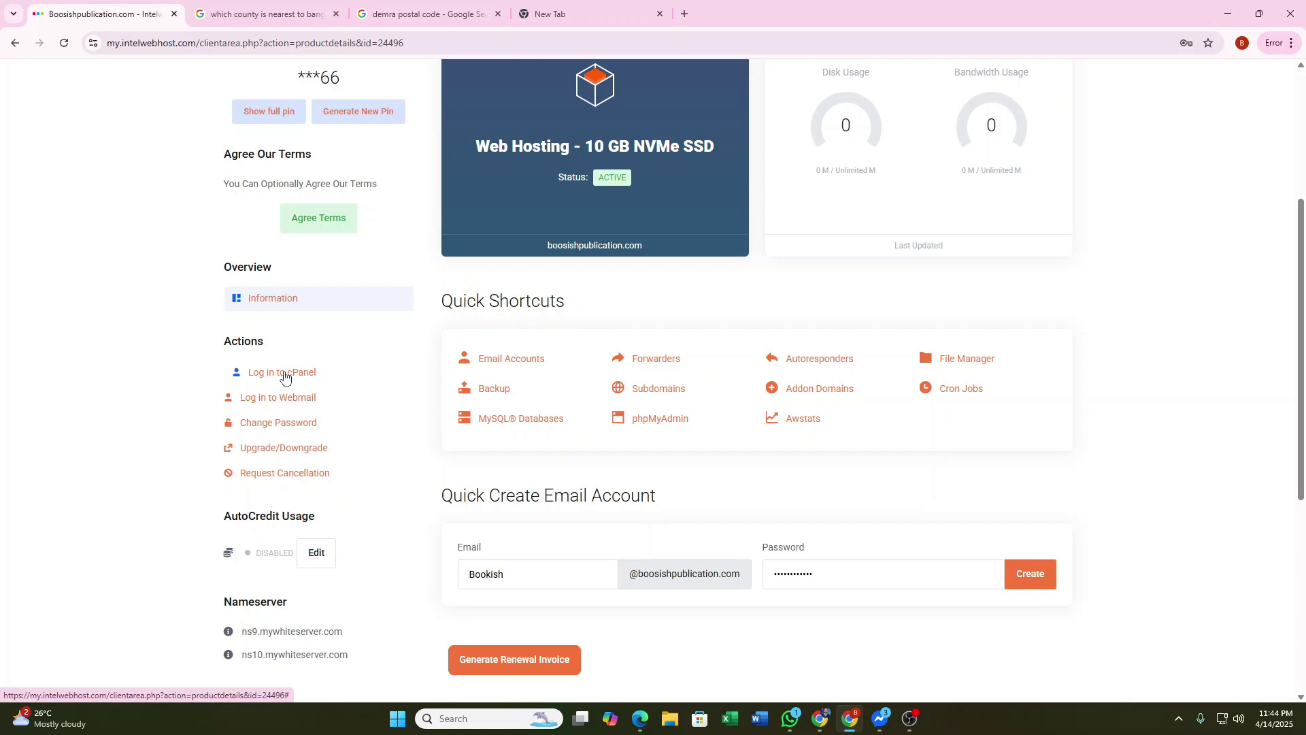
# Open cPanel for the hosting account in a new tab and skip the starting-point prompt
pyautogui.rightClick(285, 376)
pyautogui.click(321, 385)
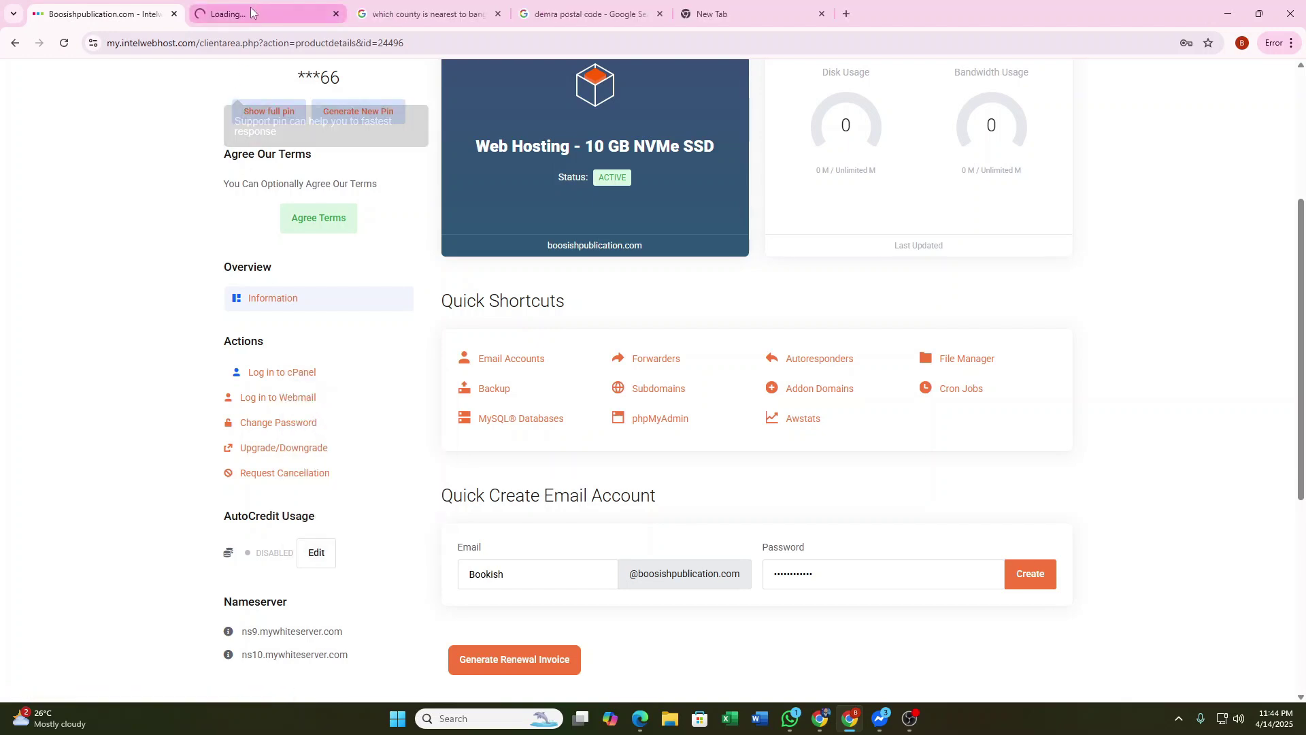
pyautogui.click(498, 14)
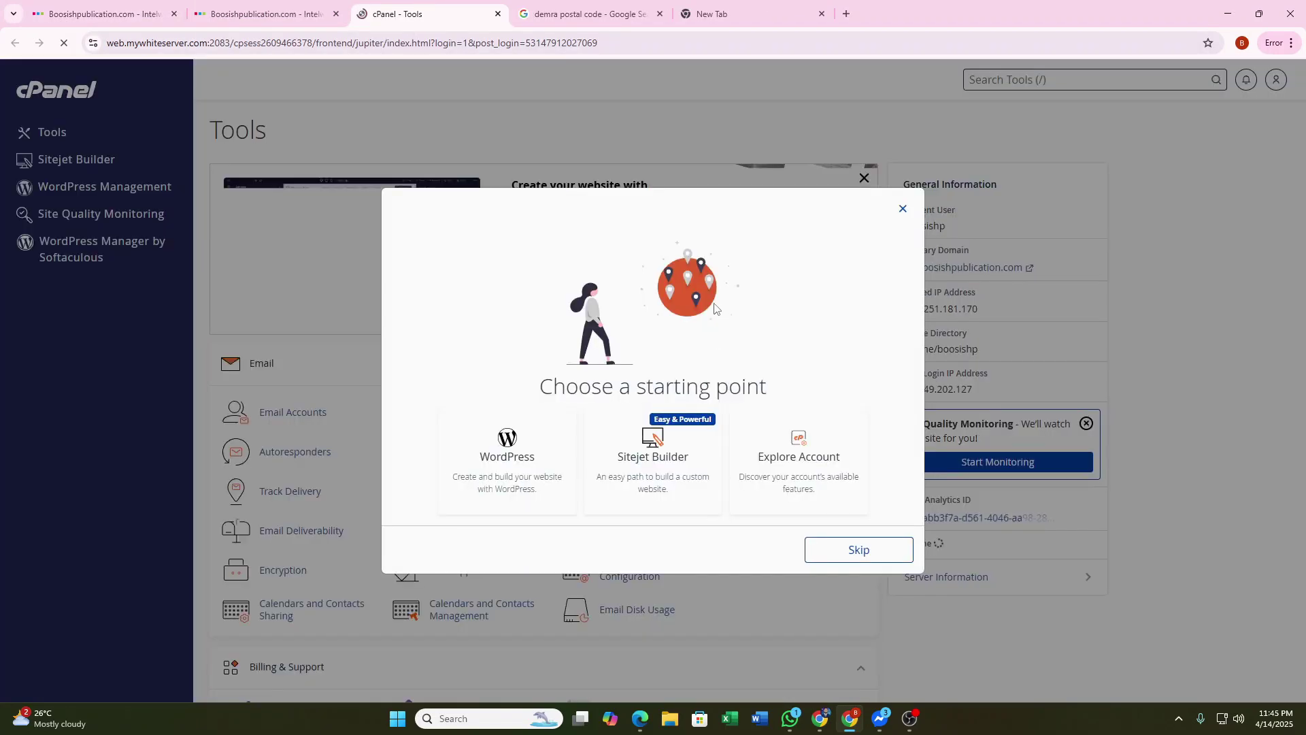
pyautogui.click(860, 549)
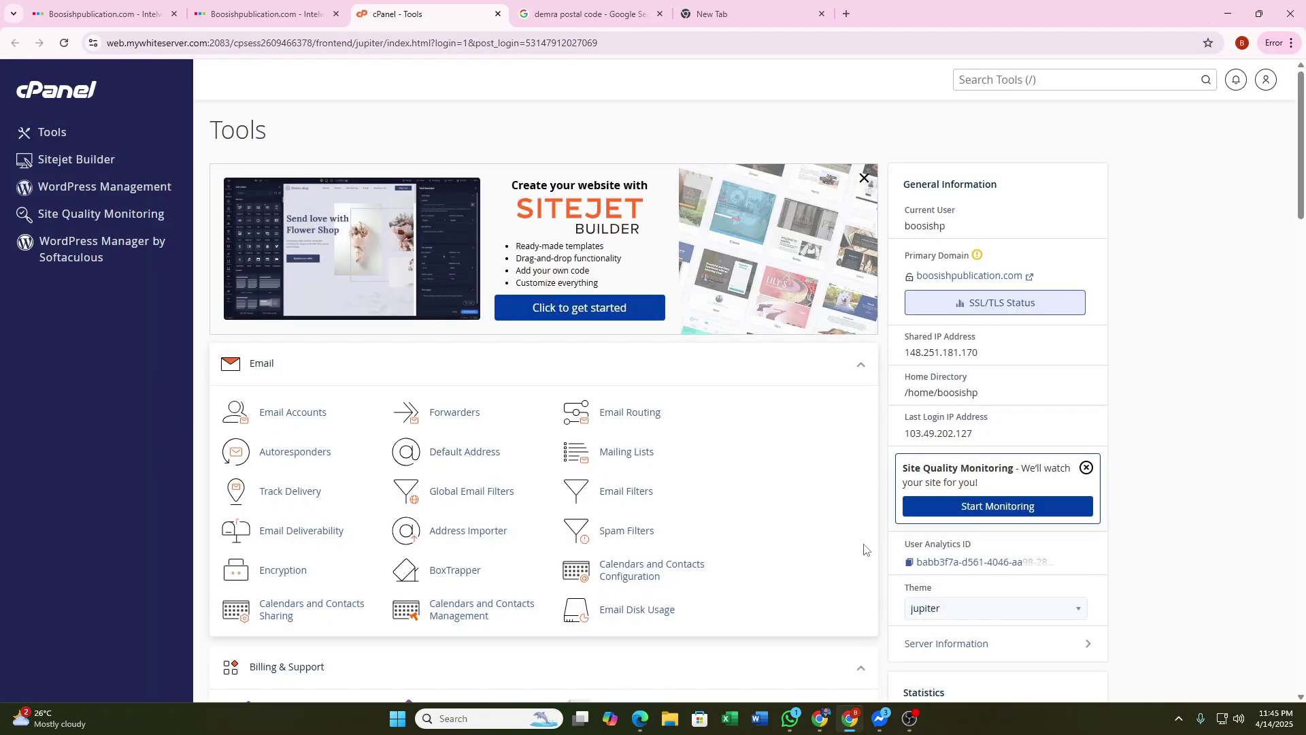
# Open boosishpublication.com in a new tab and reload it, finding it unreachable
pyautogui.rightClick(972, 279)
pyautogui.click(1017, 297)
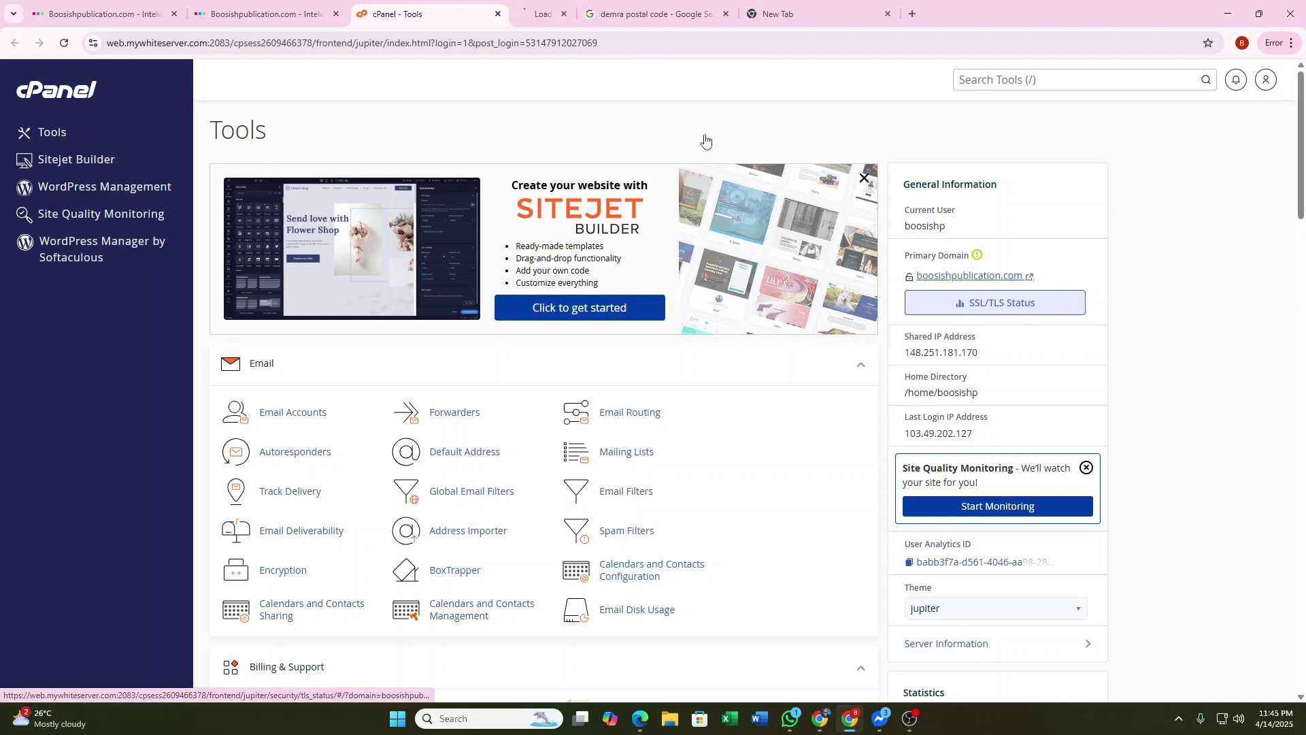
pyautogui.click(576, 20)
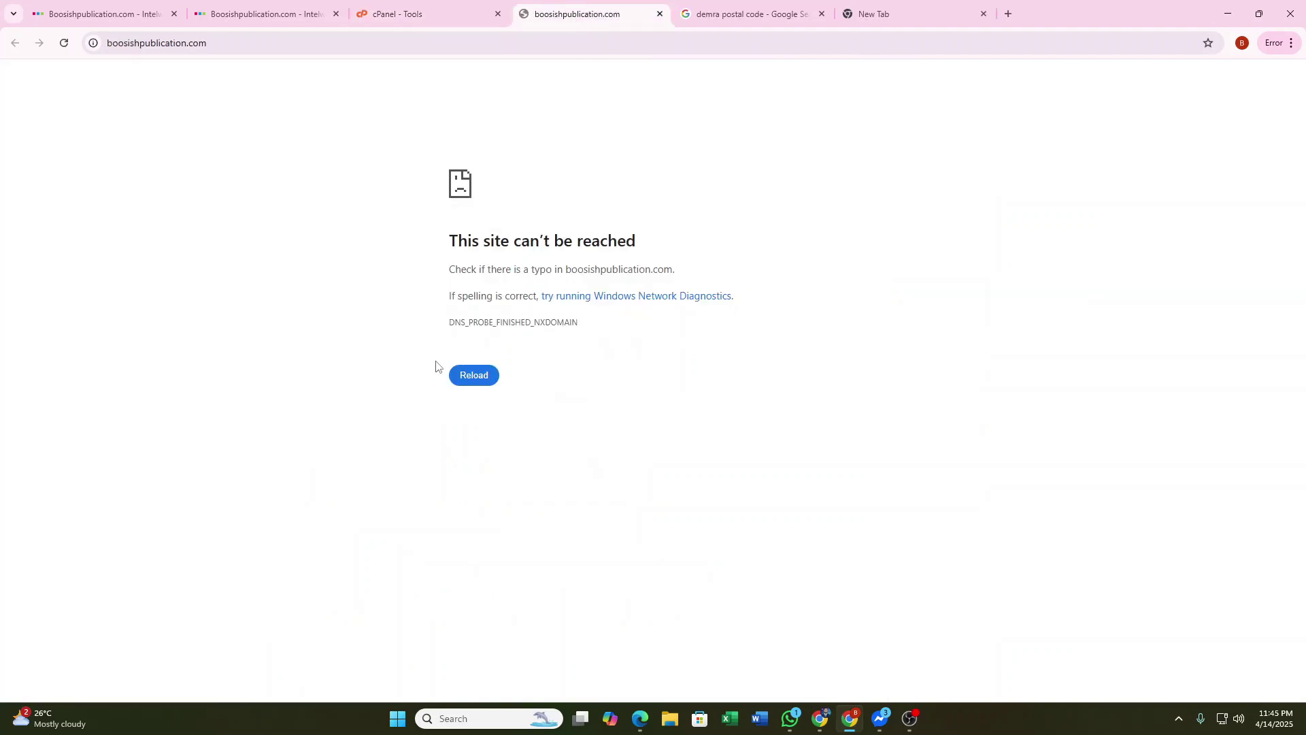
pyautogui.click(64, 45)
pyautogui.click(430, 10)
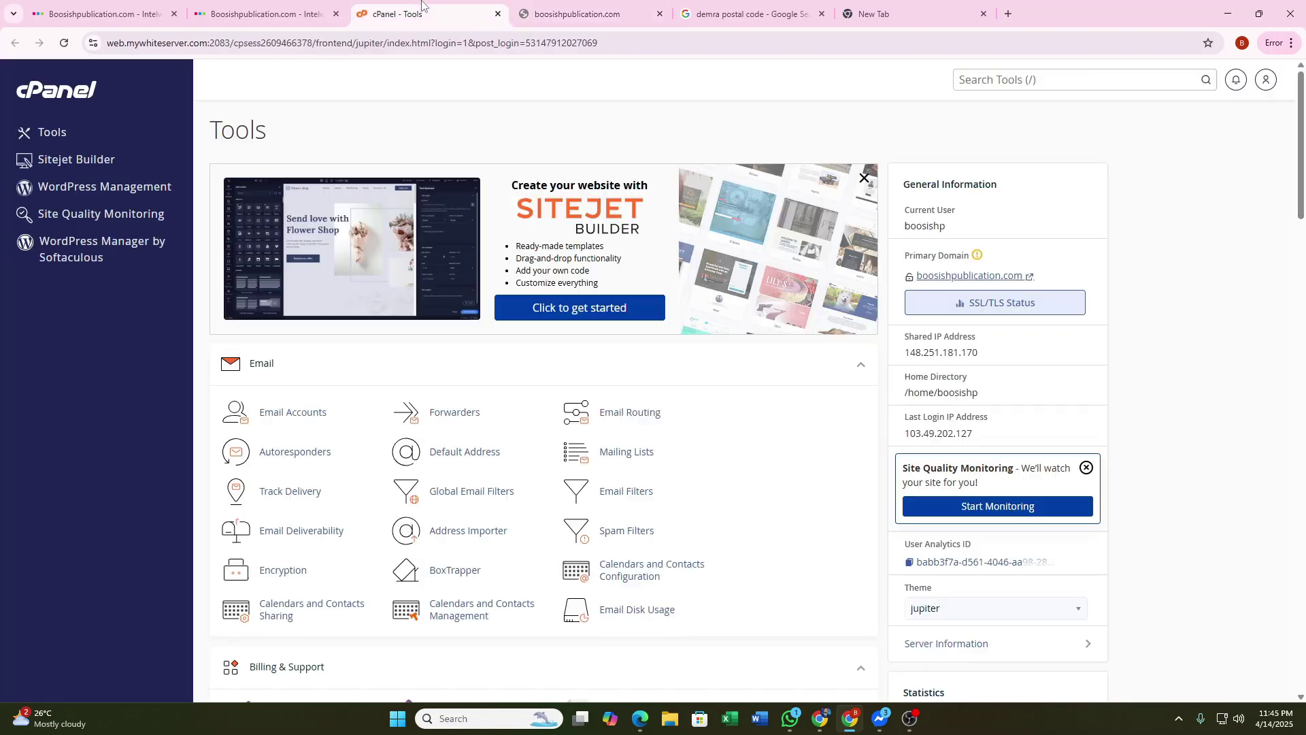
pyautogui.click(594, 5)
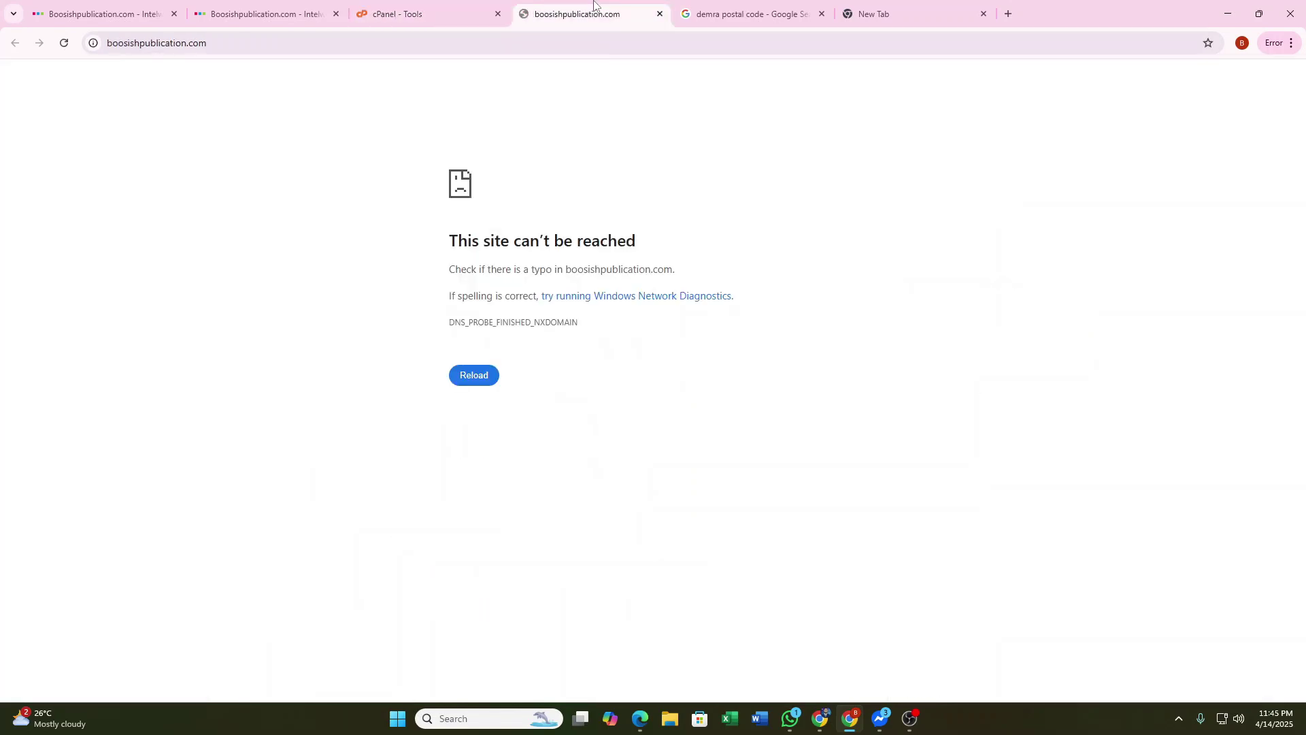
# Check the Intelwebhost product details tab, then return to cPanel's tools search box
pyautogui.click(265, 6)
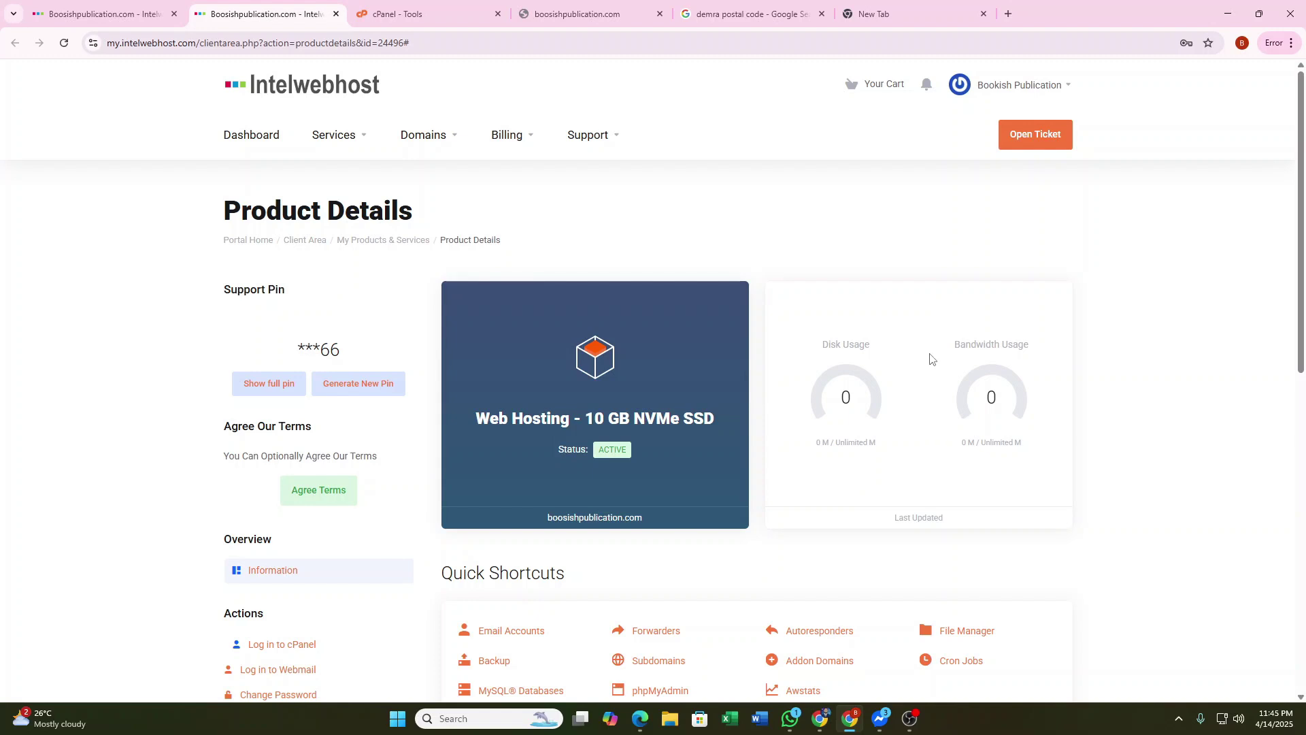
pyautogui.scroll(-1, 941, 382)
pyautogui.hotkey('ctrl', 'Tab')
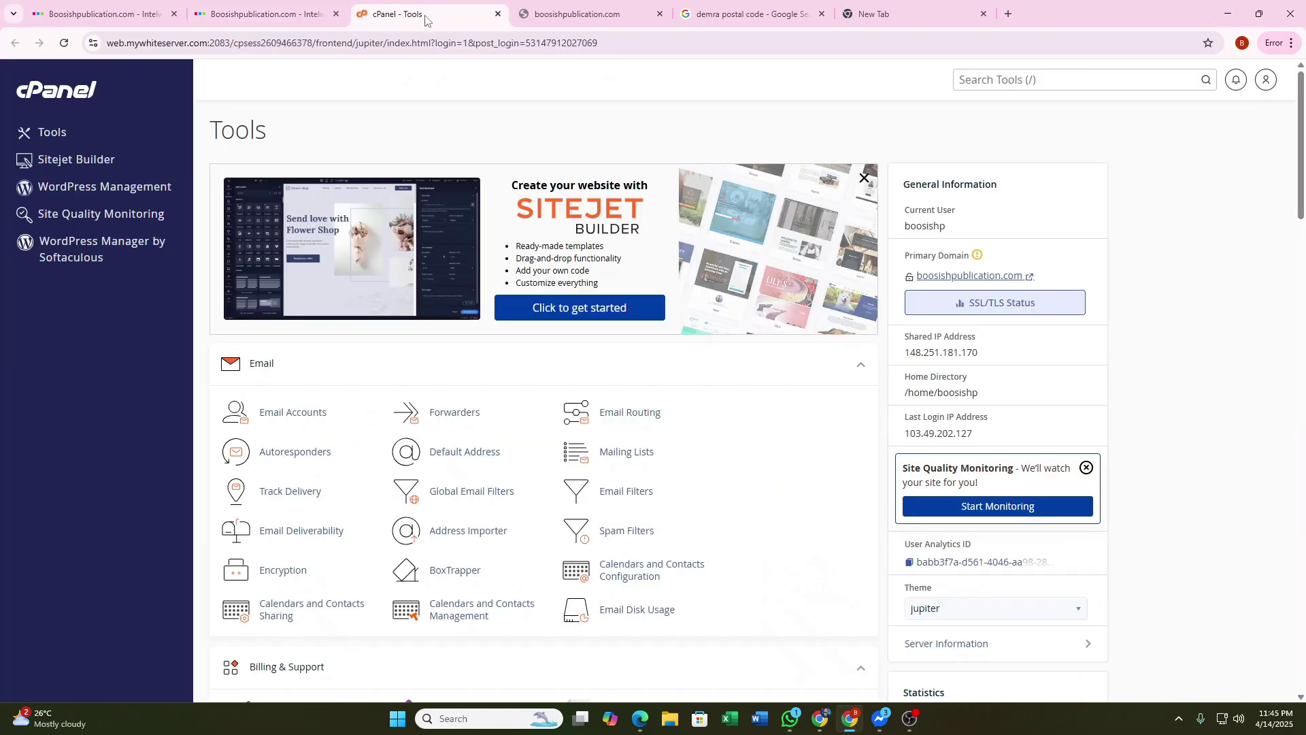
pyautogui.click(1019, 84)
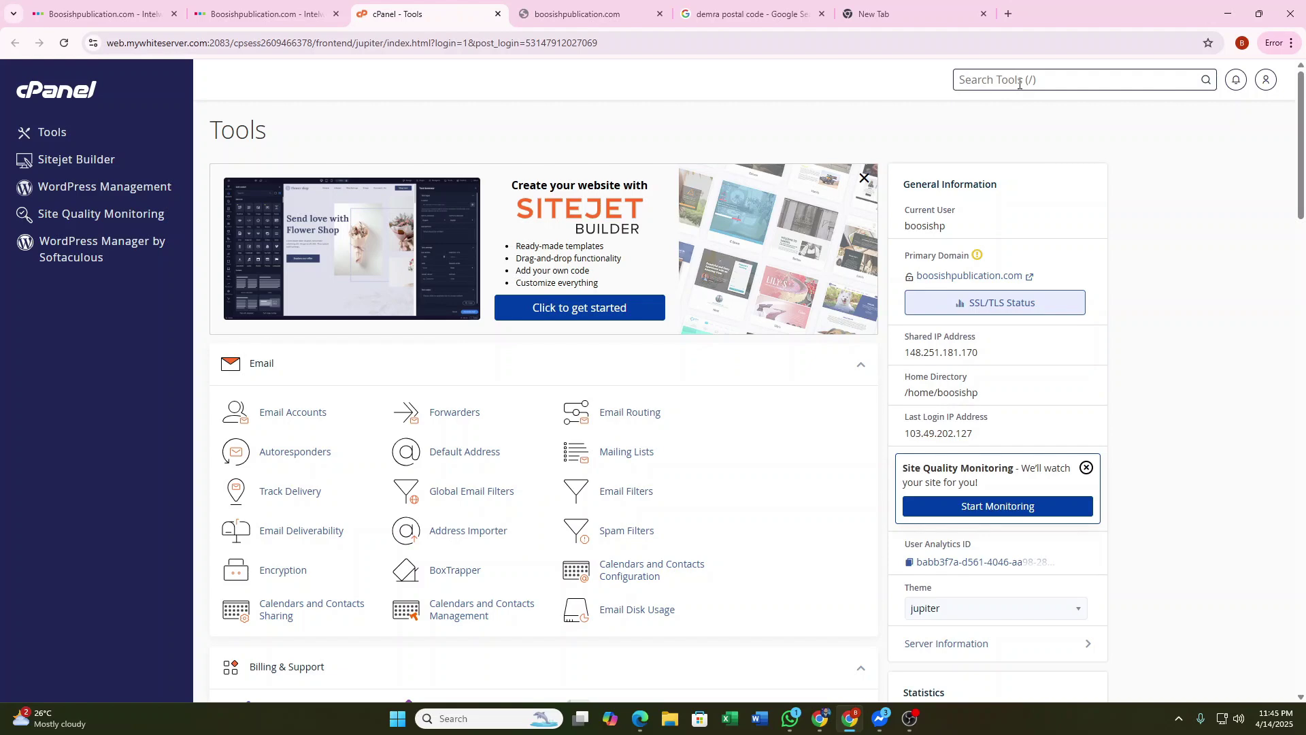
# Search cPanel tools for 'ss', open SSL/TLS Status, and view boosishpublication.com's certificate
pyautogui.write('ssl')
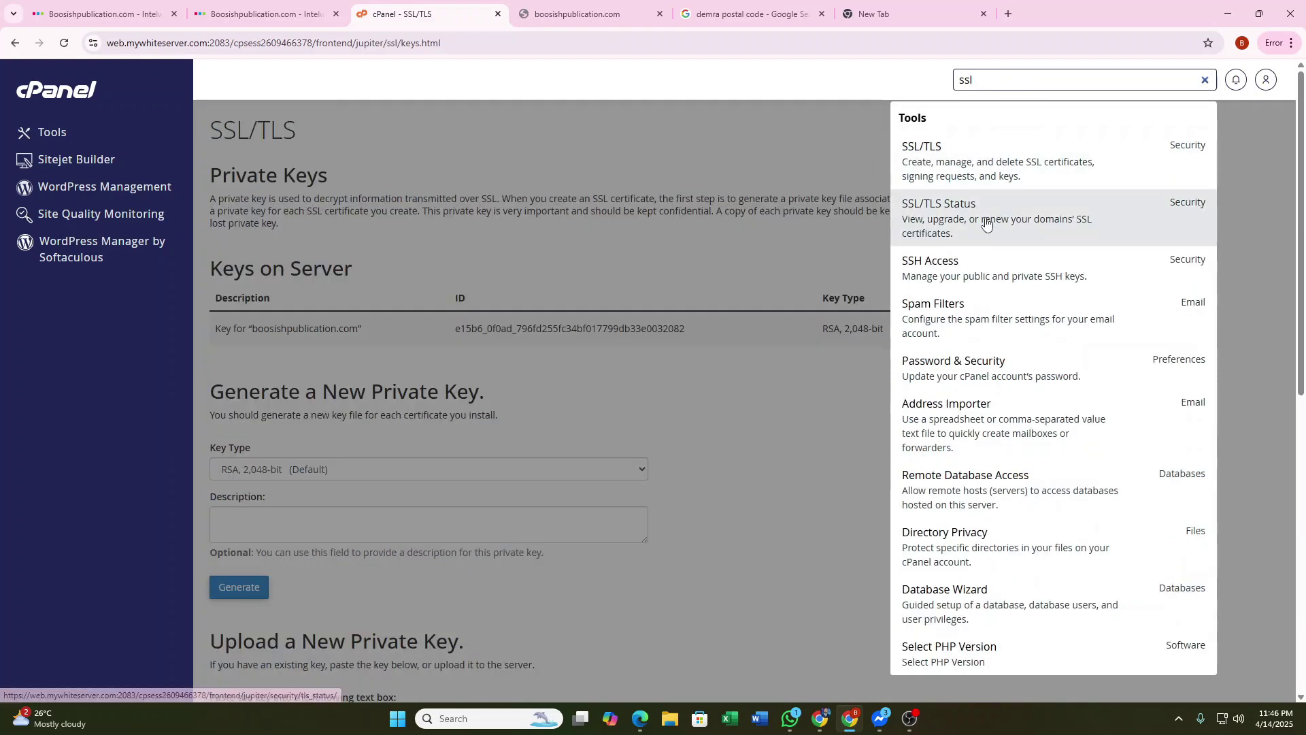
pyautogui.click(987, 223)
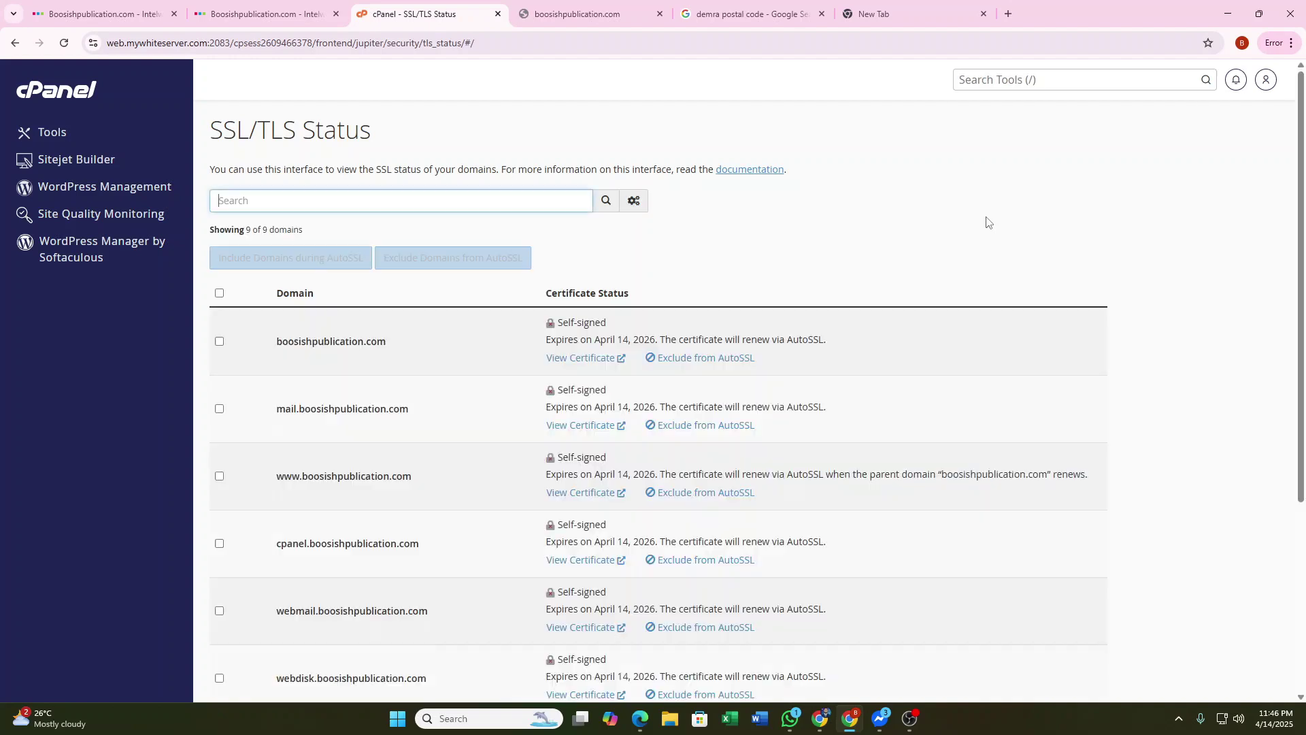
pyautogui.scroll(-1, 320, 315)
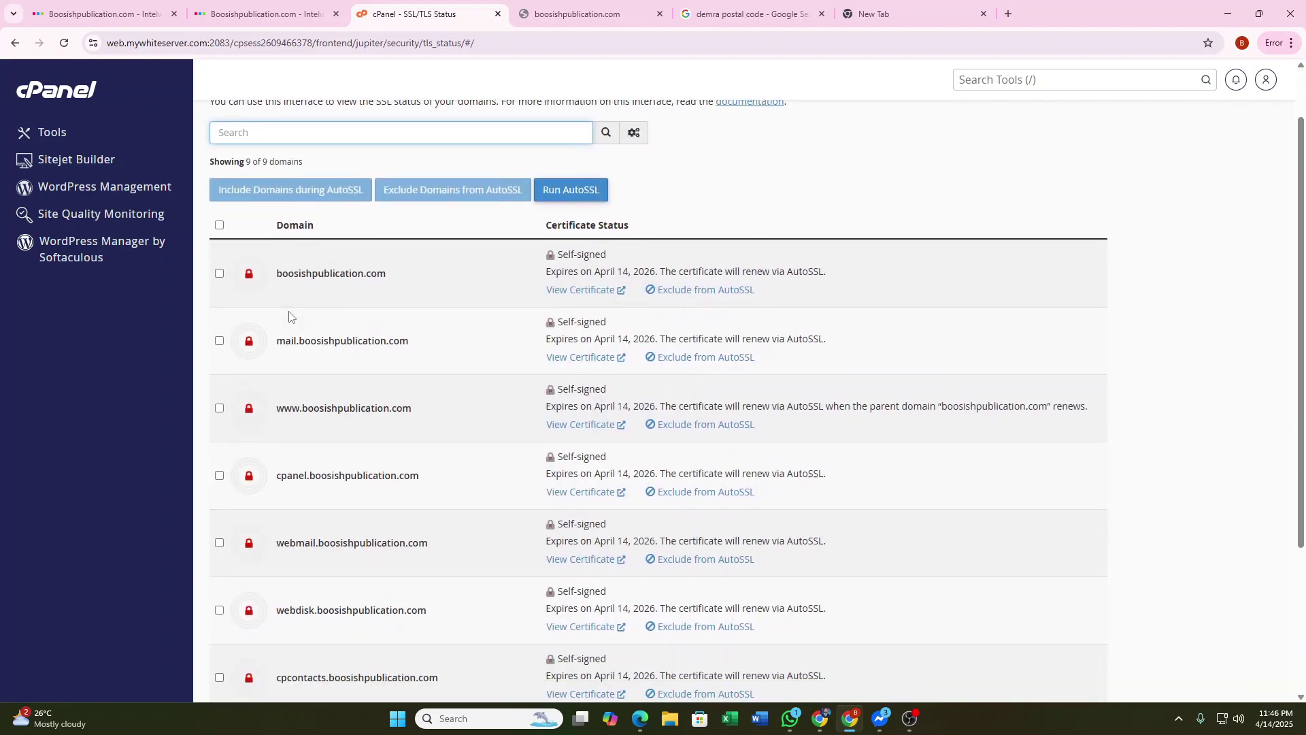
pyautogui.scroll(-3, 362, 367)
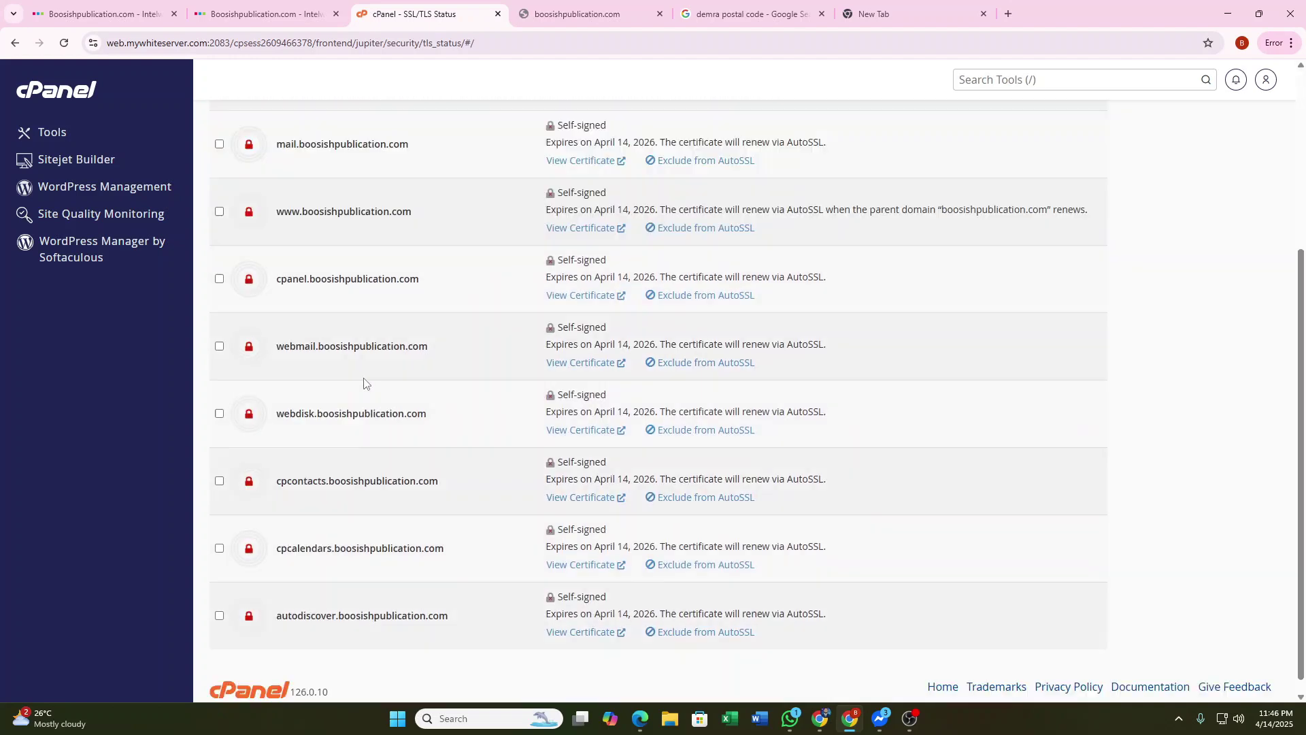
pyautogui.scroll(4, 408, 527)
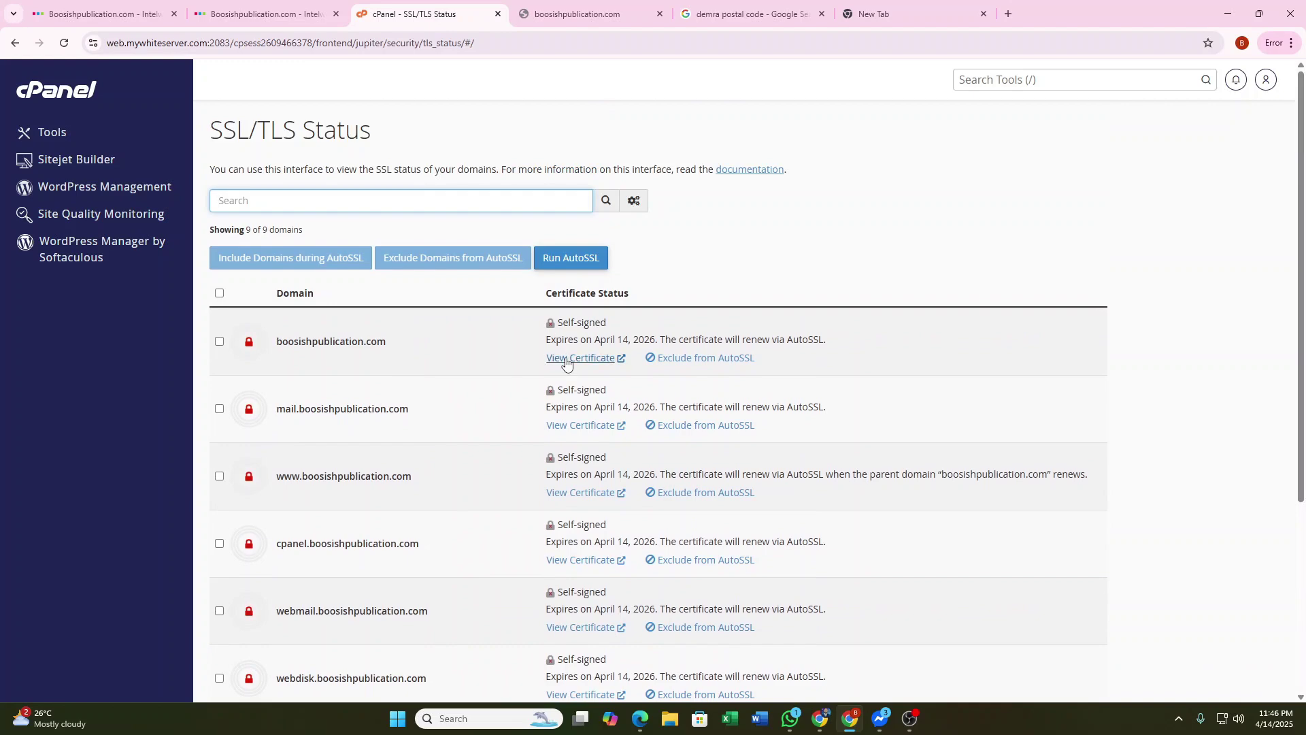
pyautogui.click(566, 359)
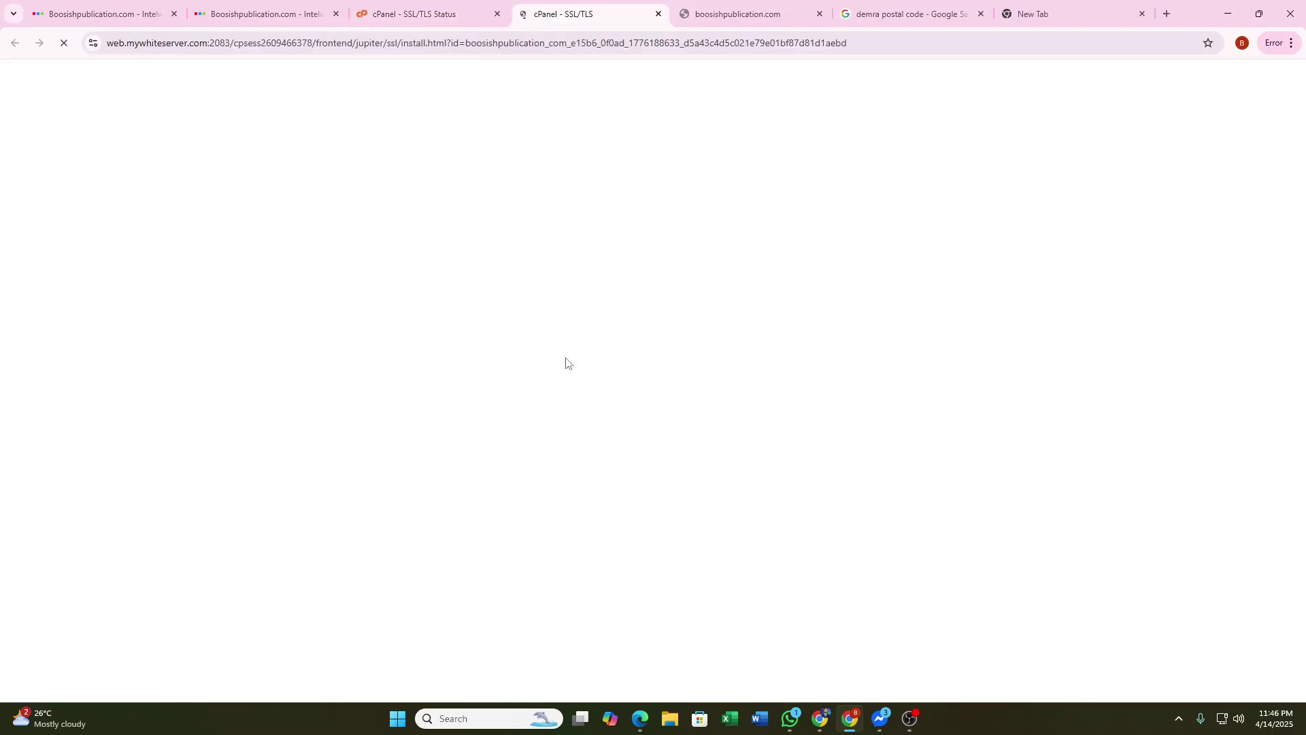
# Install the self-signed certificate on boosishpublication.com and acknowledge the success dialog
pyautogui.scroll(-3, 476, 296)
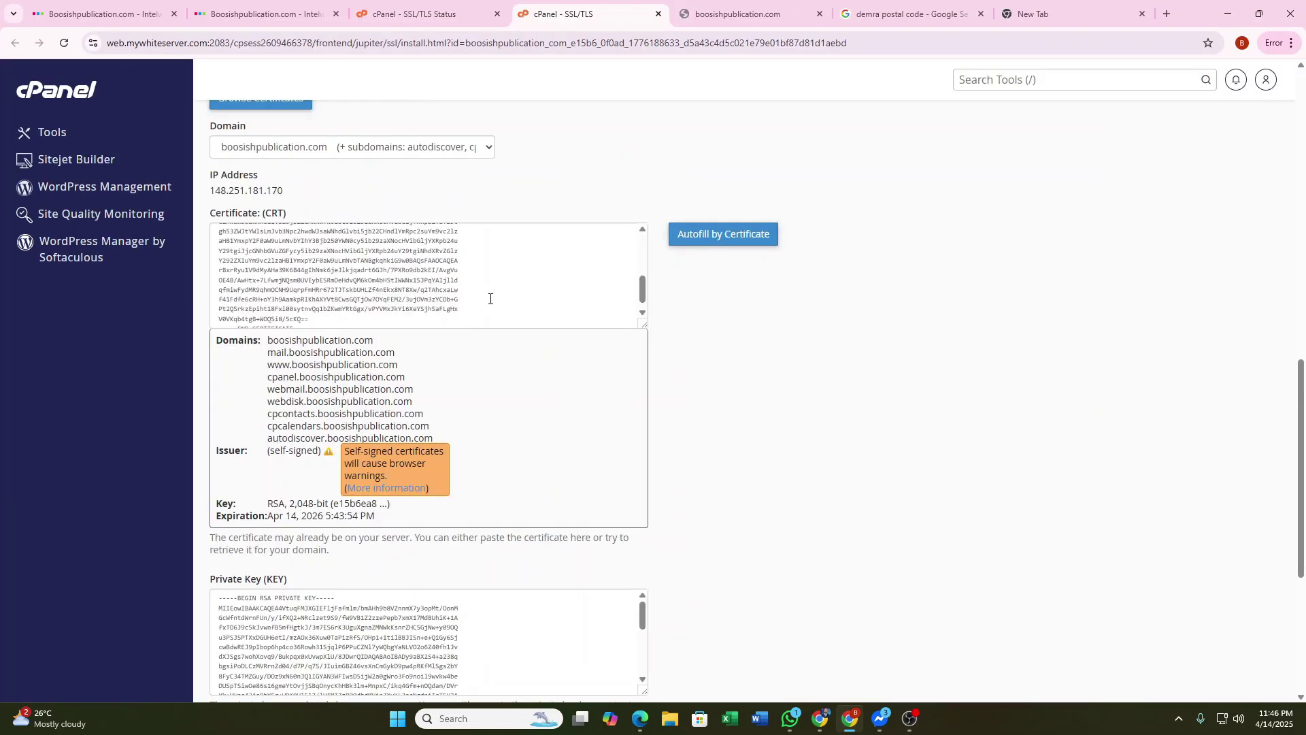
pyautogui.scroll(-8, 531, 347)
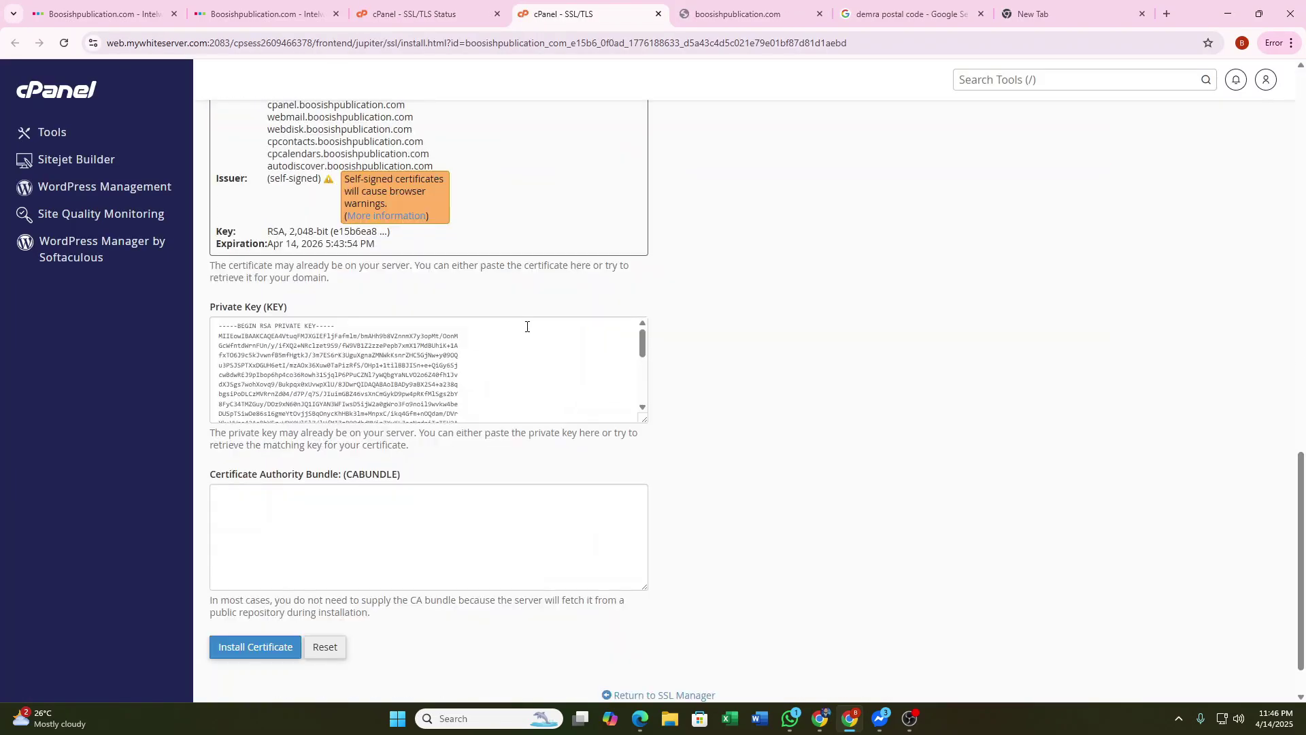
pyautogui.click(243, 646)
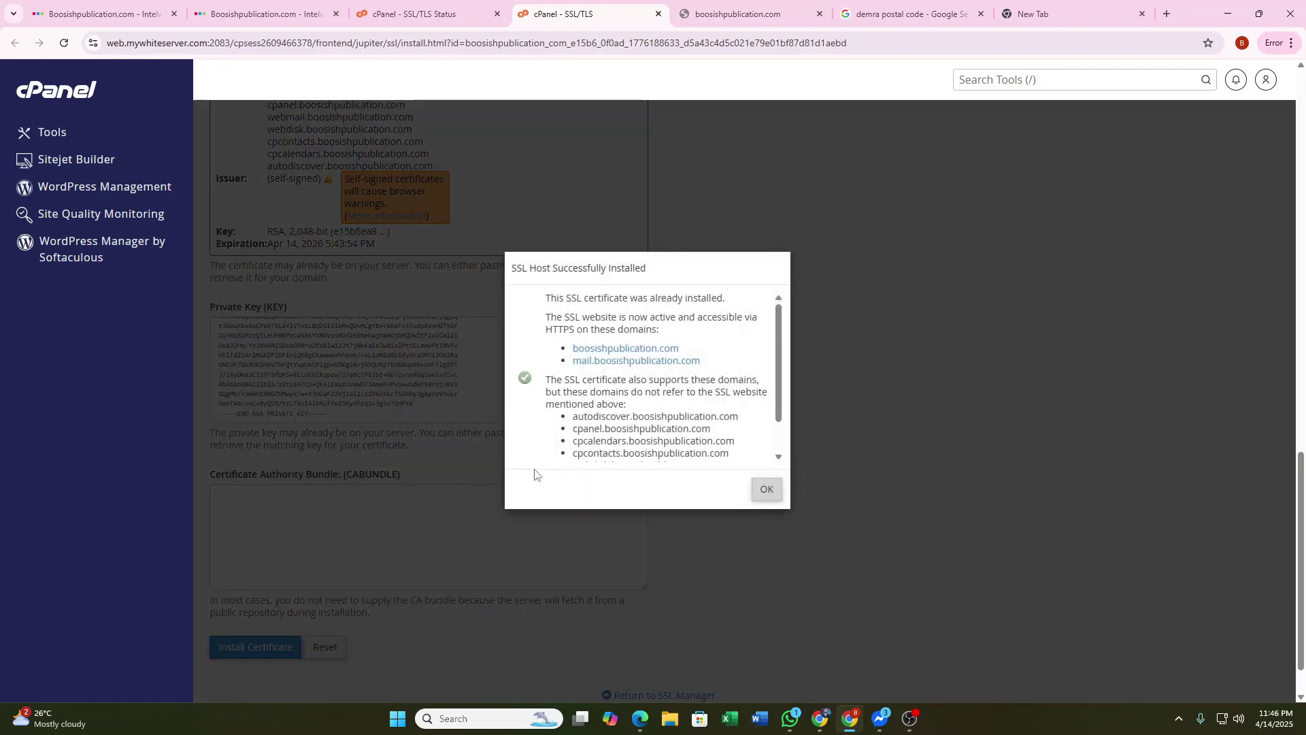
pyautogui.scroll(-2, 657, 374)
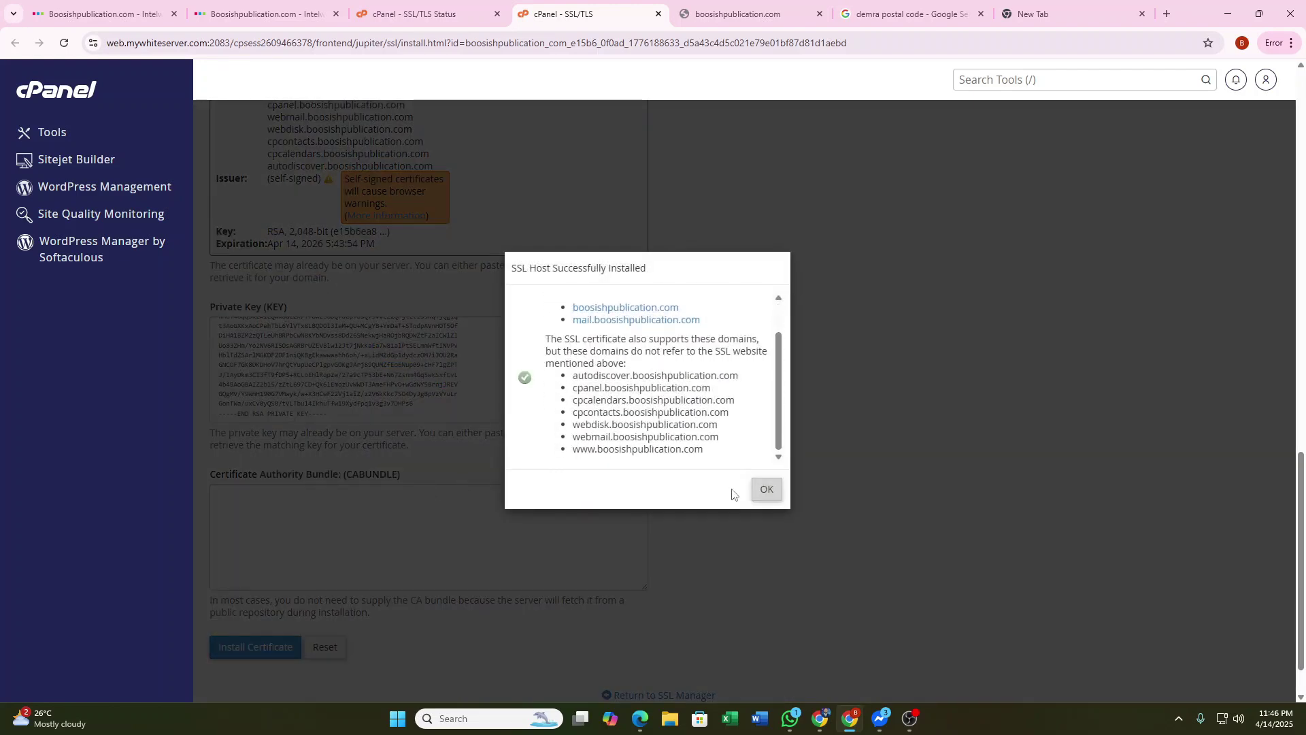
pyautogui.click(765, 490)
pyautogui.scroll(5, 647, 446)
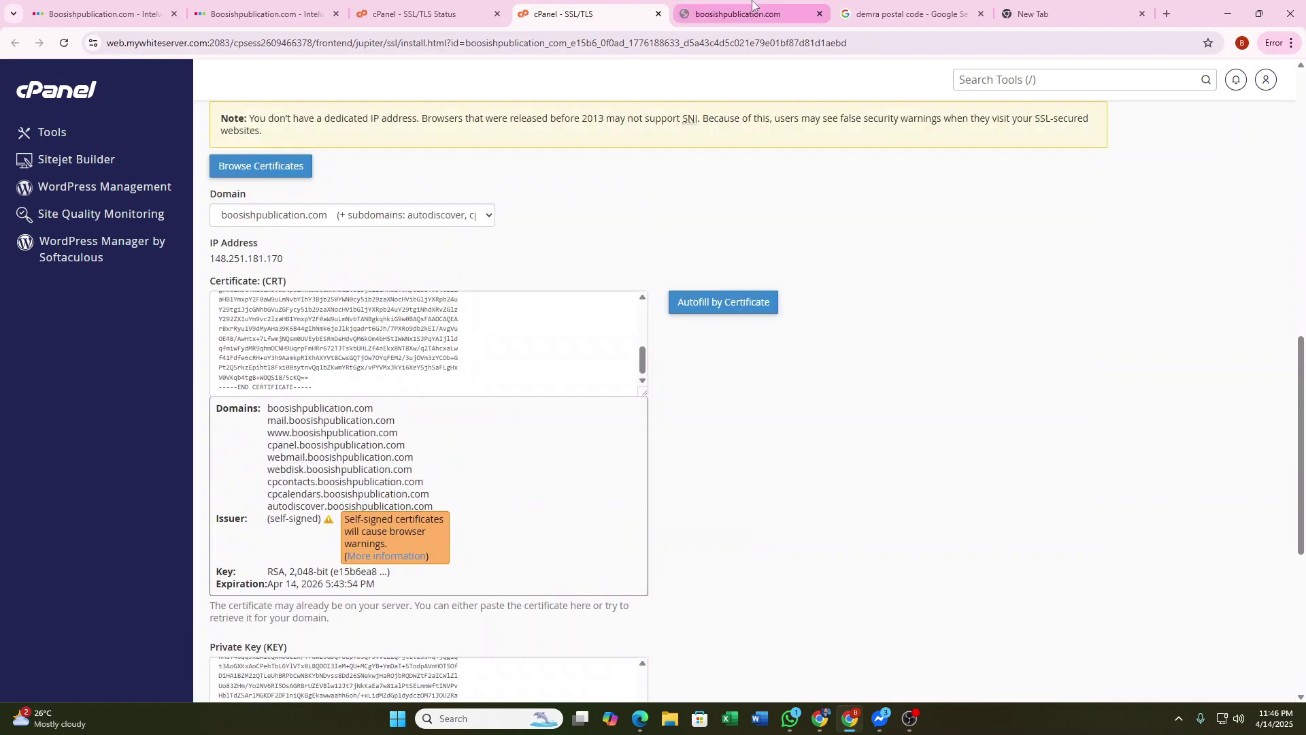
pyautogui.click(752, 4)
# Reload boosishpublication.com over HTTPS and inspect its connection details, still failing
pyautogui.click(63, 46)
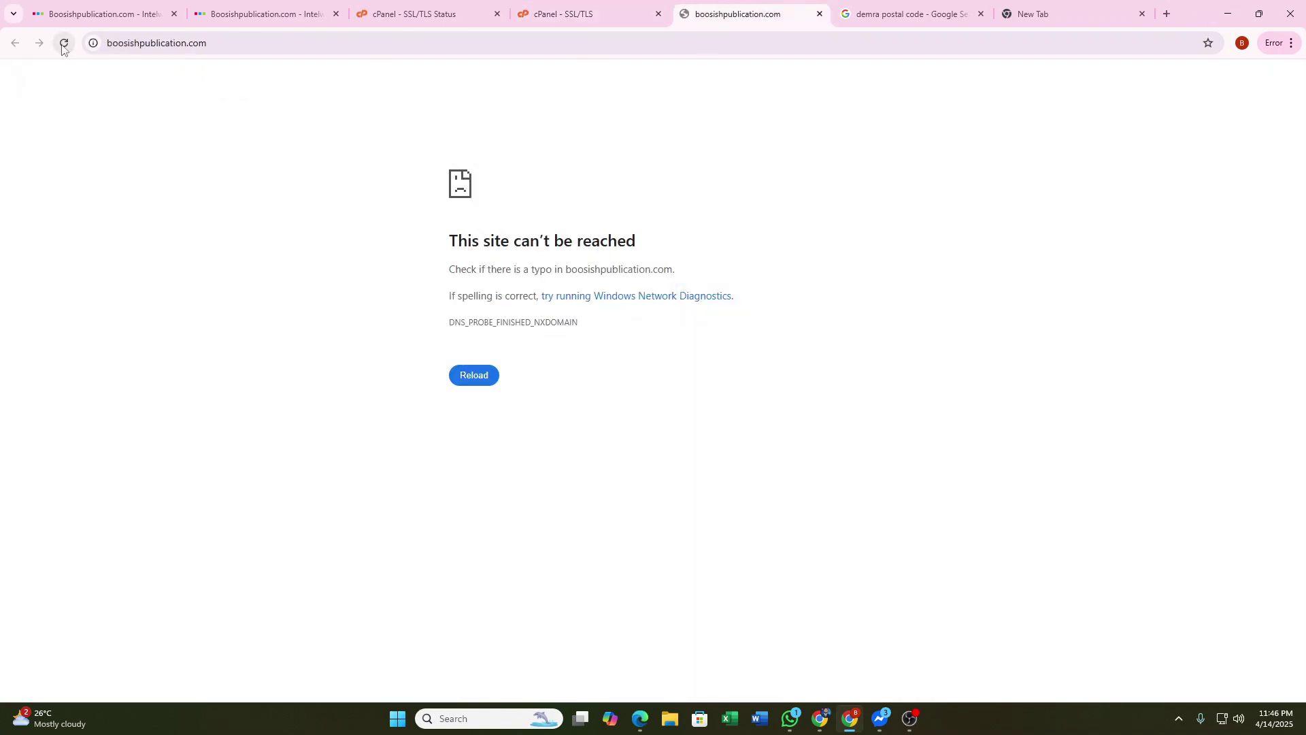
pyautogui.click(63, 47)
pyautogui.click(125, 39)
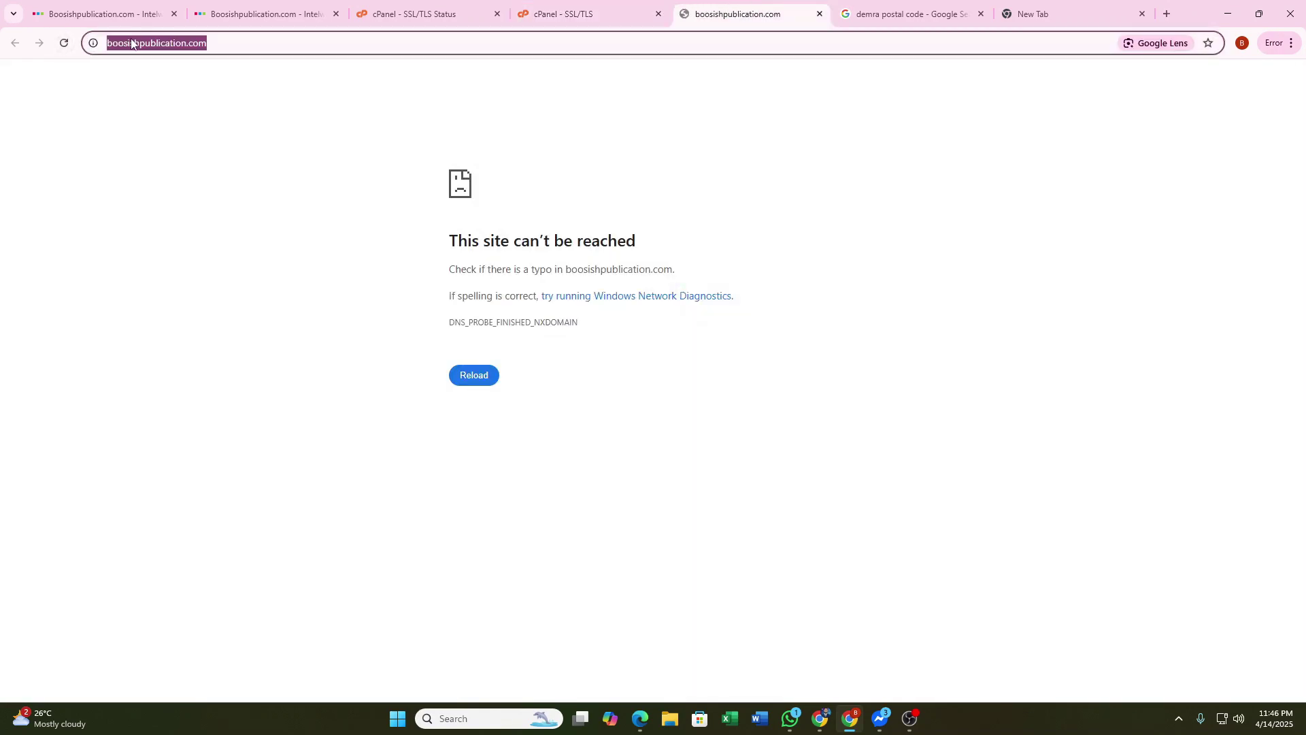
pyautogui.click(143, 45)
pyautogui.click(93, 44)
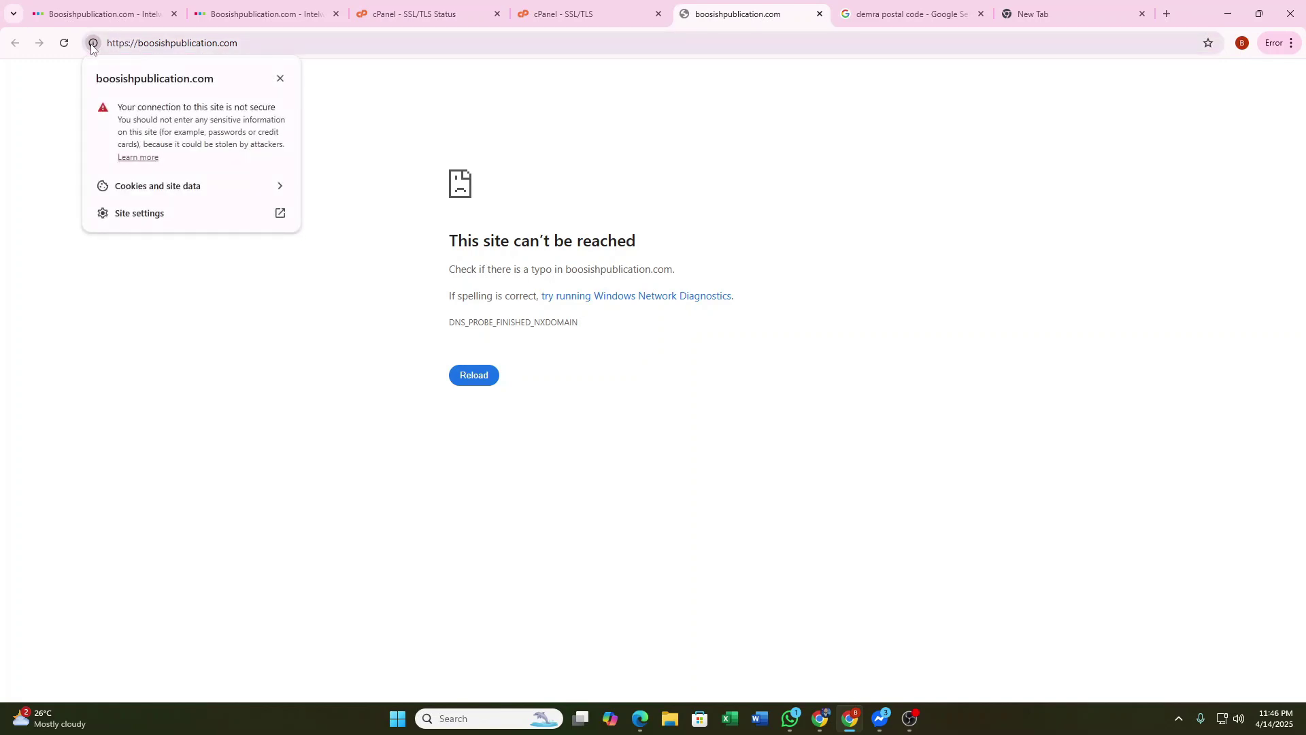
pyautogui.click(391, 167)
pyautogui.press('F5')
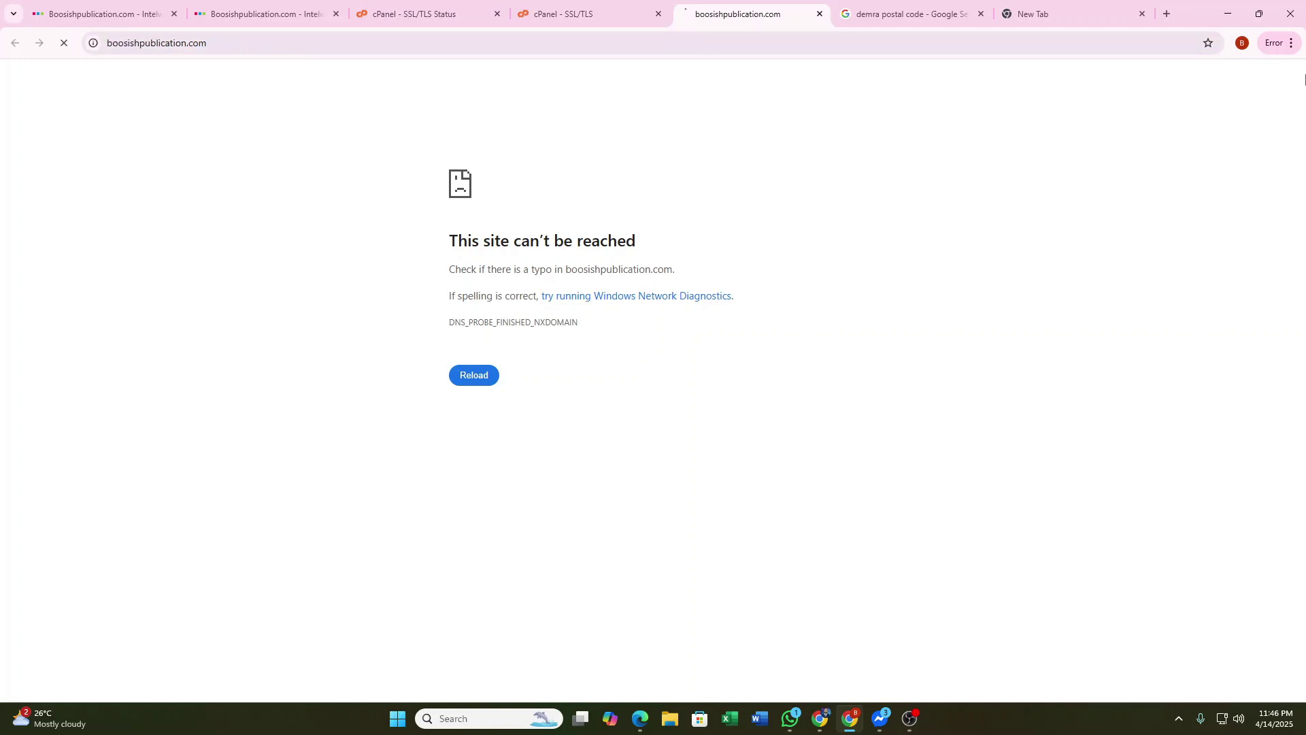
# Retry the site's https address in an incognito window, then close the window
pyautogui.click(165, 42)
pyautogui.hotkey('ctrl', 'c')
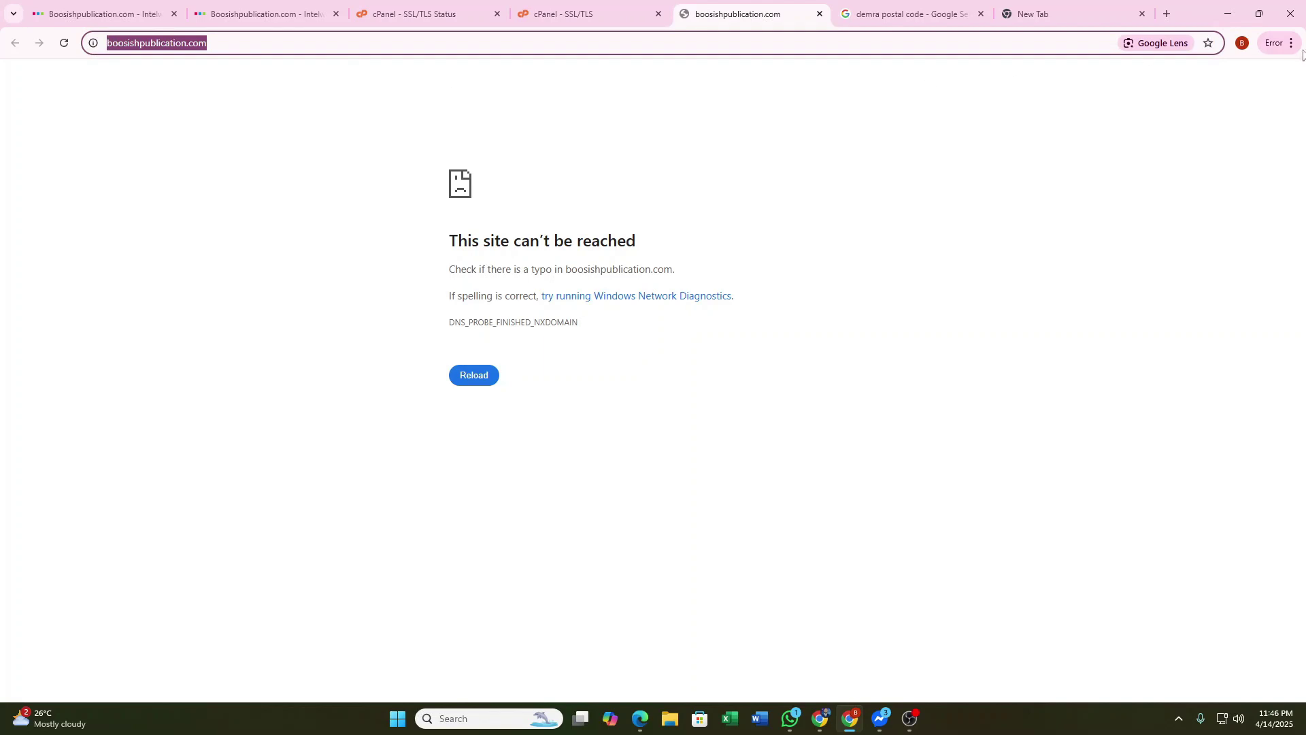
pyautogui.click(1291, 43)
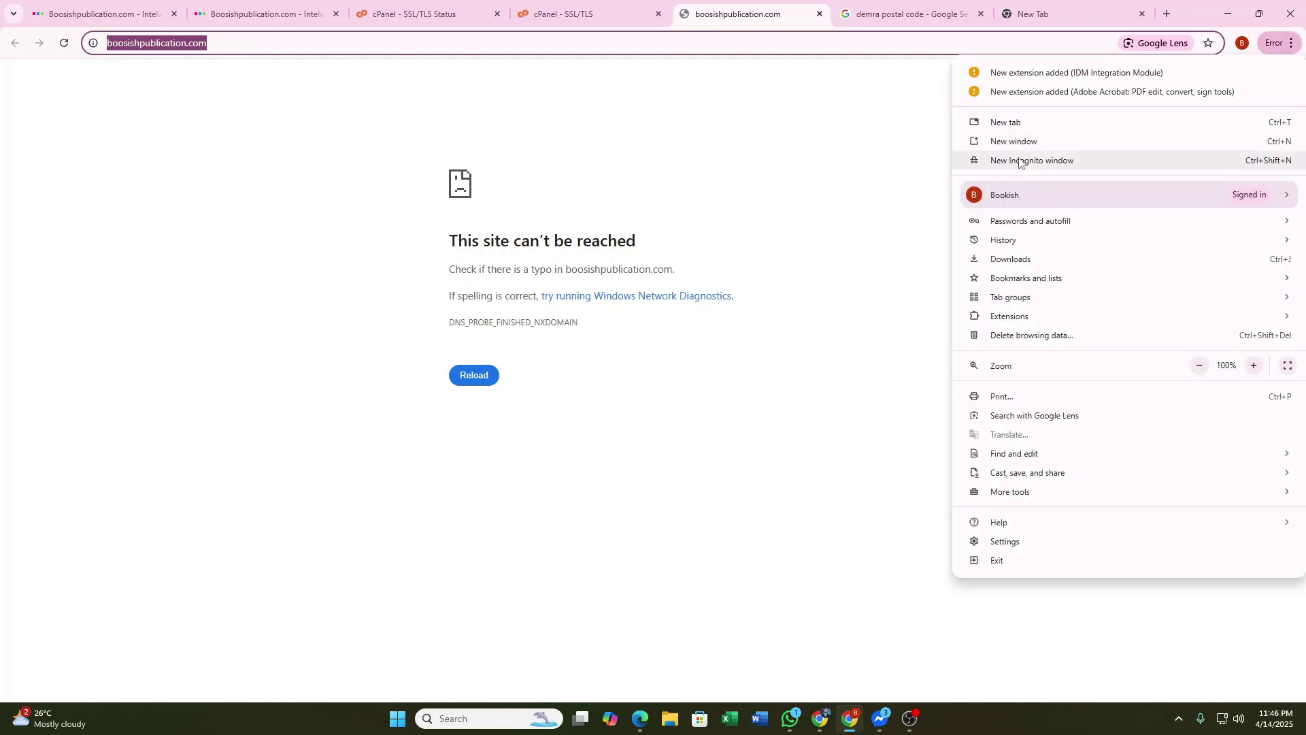
pyautogui.click(1021, 160)
pyautogui.hotkey('ctrl', 'v')
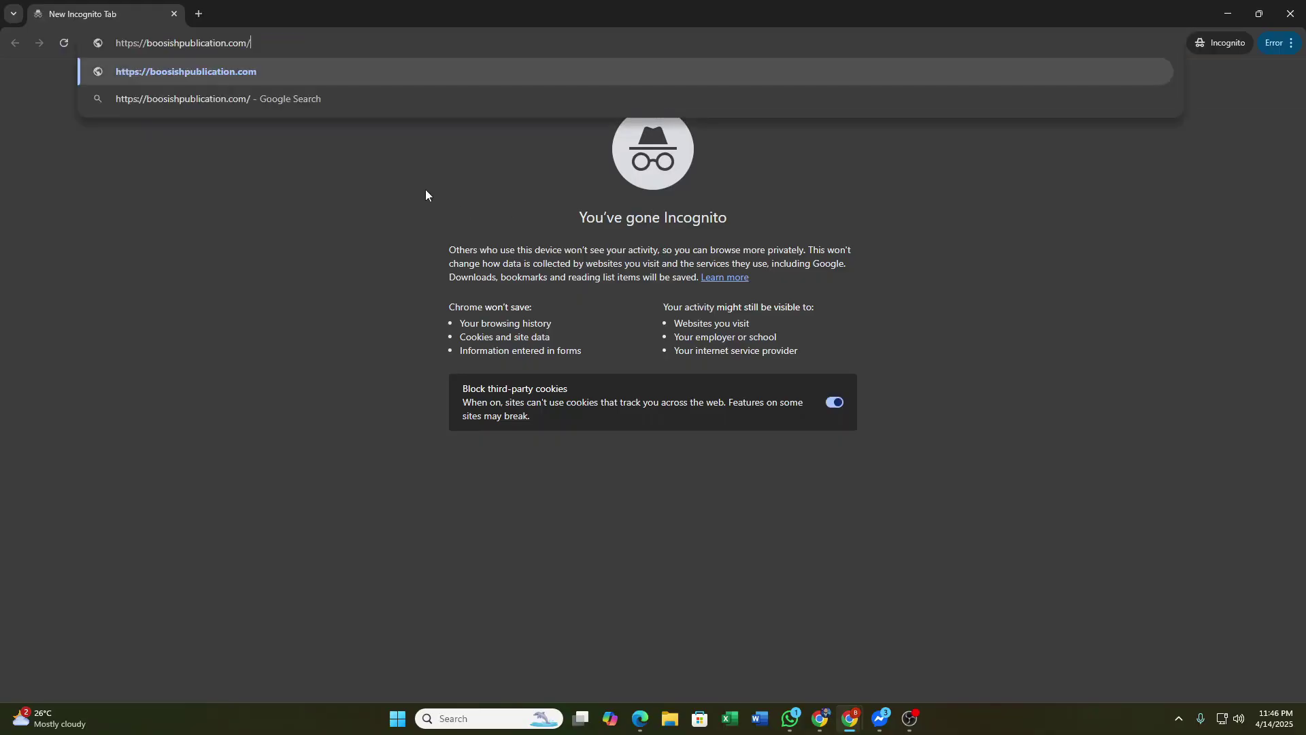
pyautogui.press('Return')
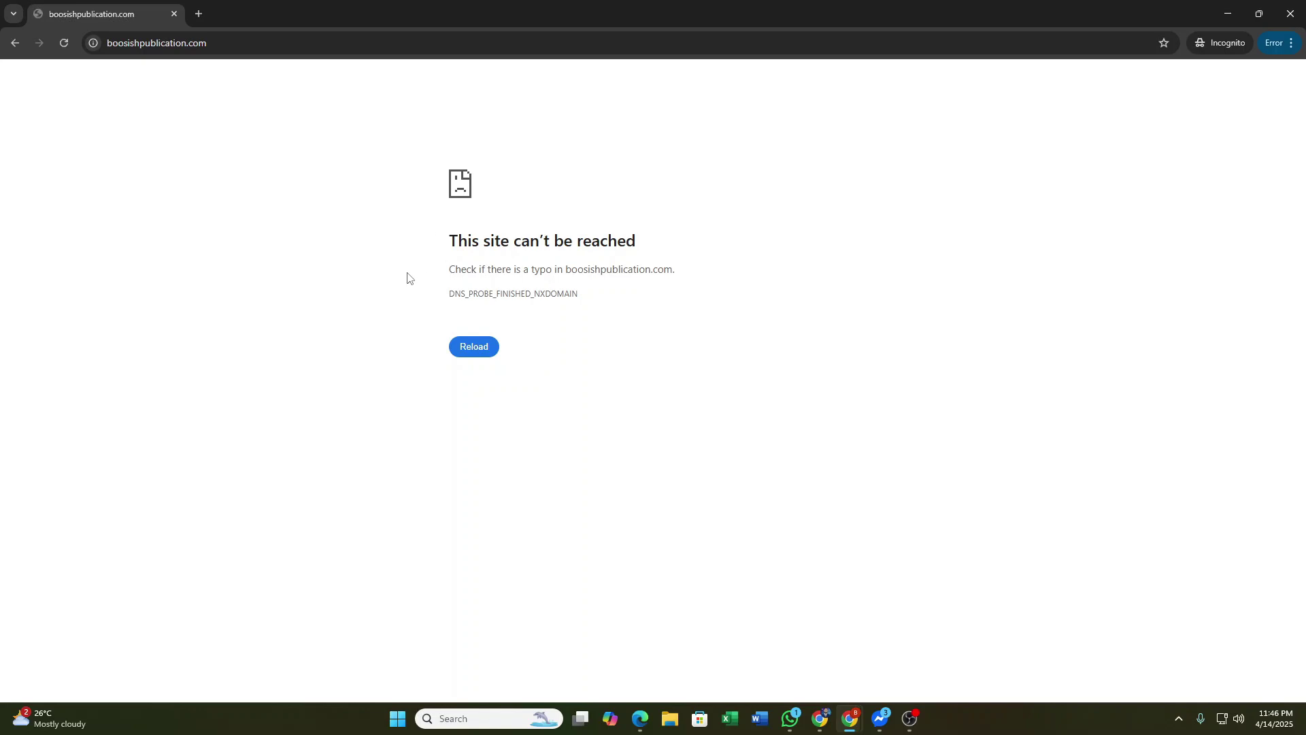
pyautogui.click(458, 346)
pyautogui.click(15, 44)
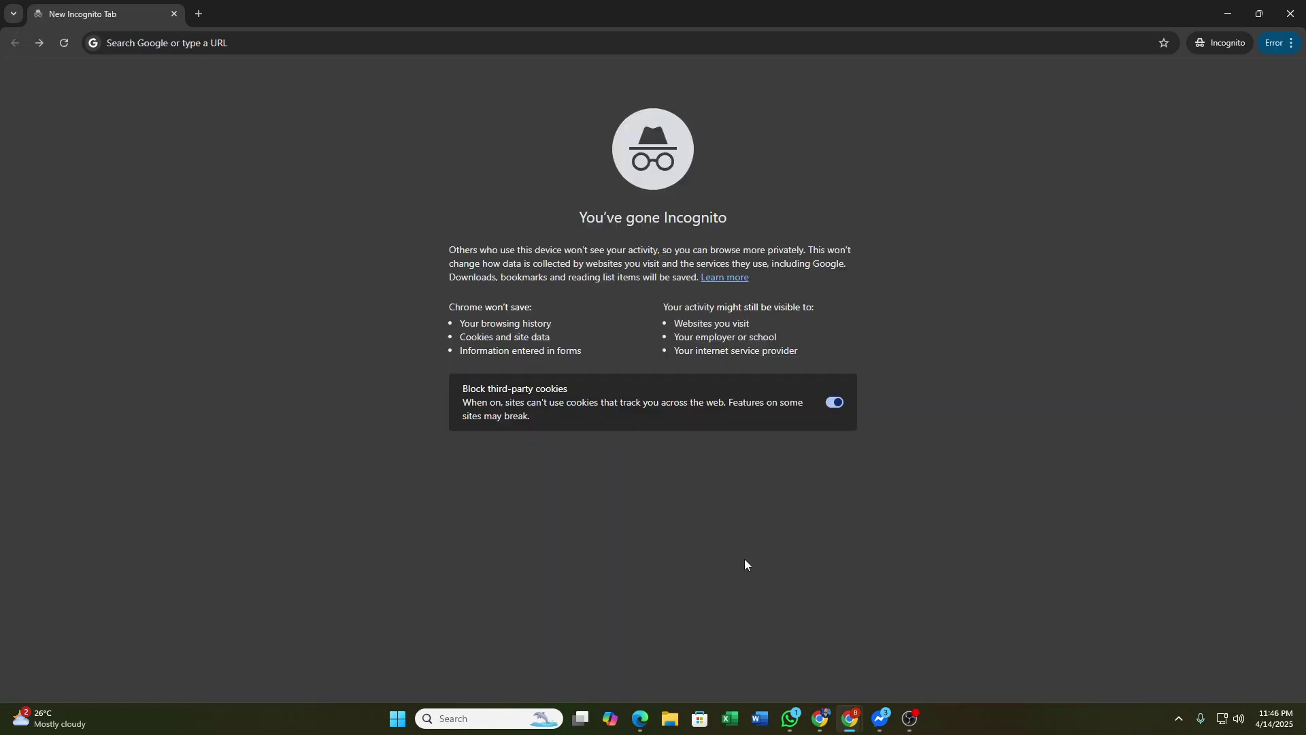
pyautogui.click(1291, 13)
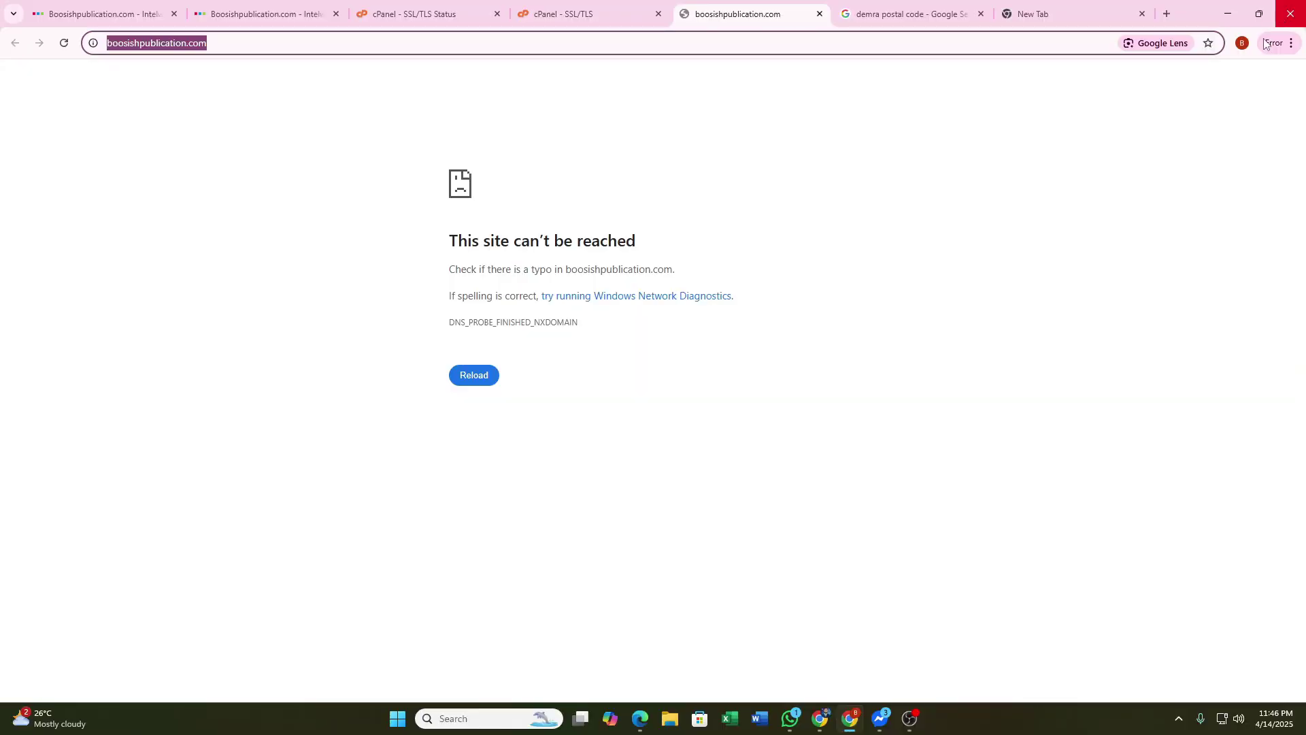
# Go back through the cPanel certificate and SSL status tabs to the Intelwebhost client area
pyautogui.click(577, 8)
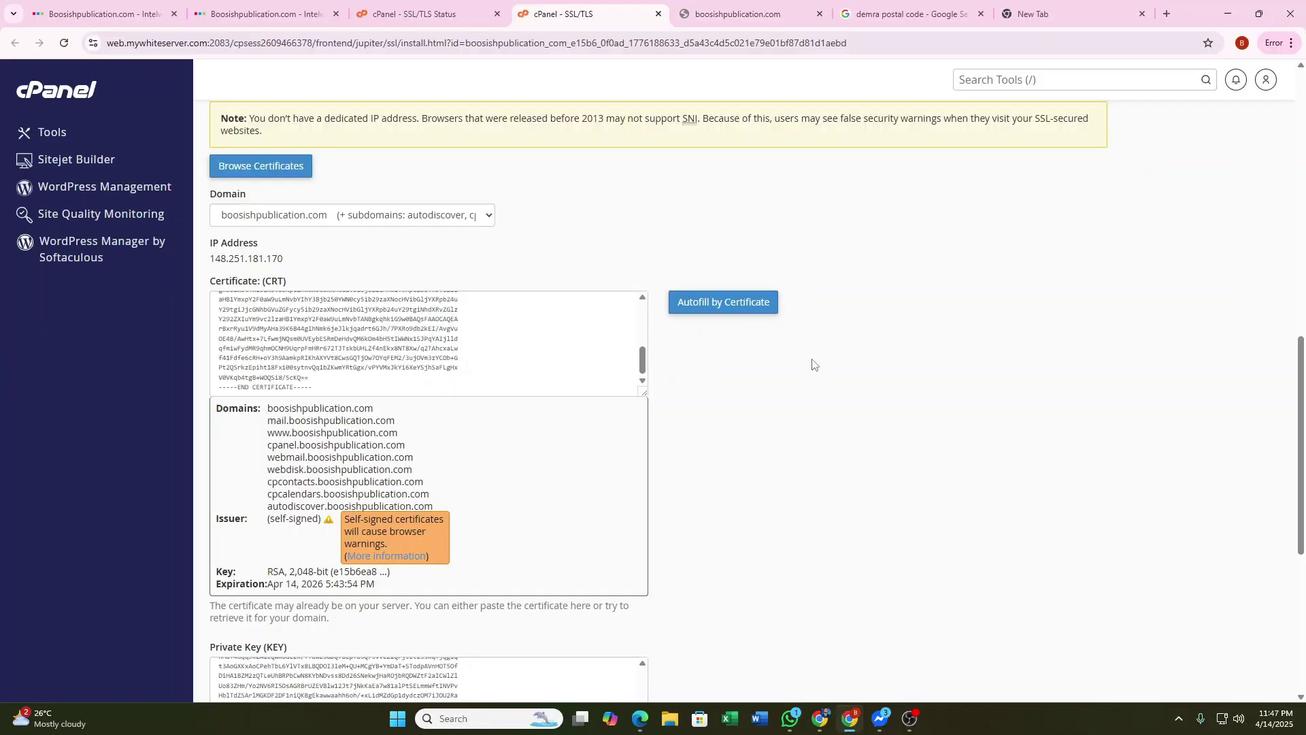
pyautogui.scroll(15, 908, 392)
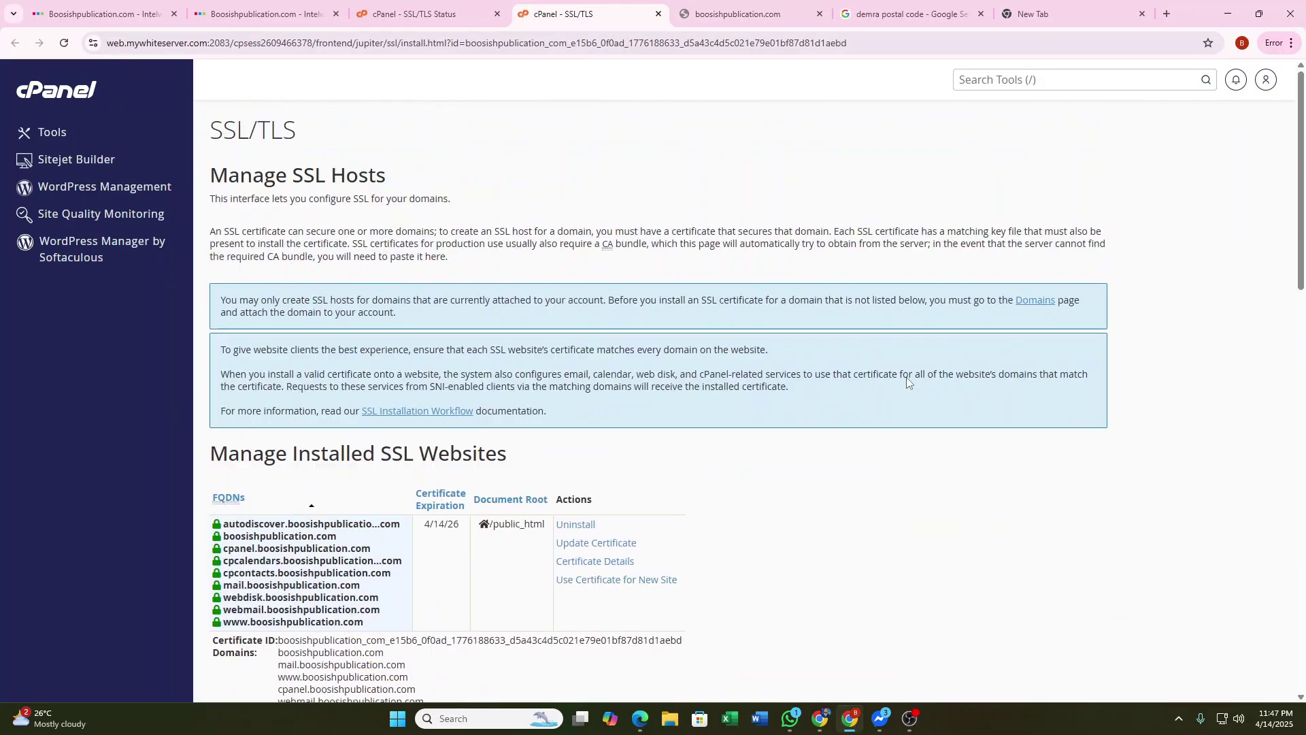
pyautogui.click(430, 8)
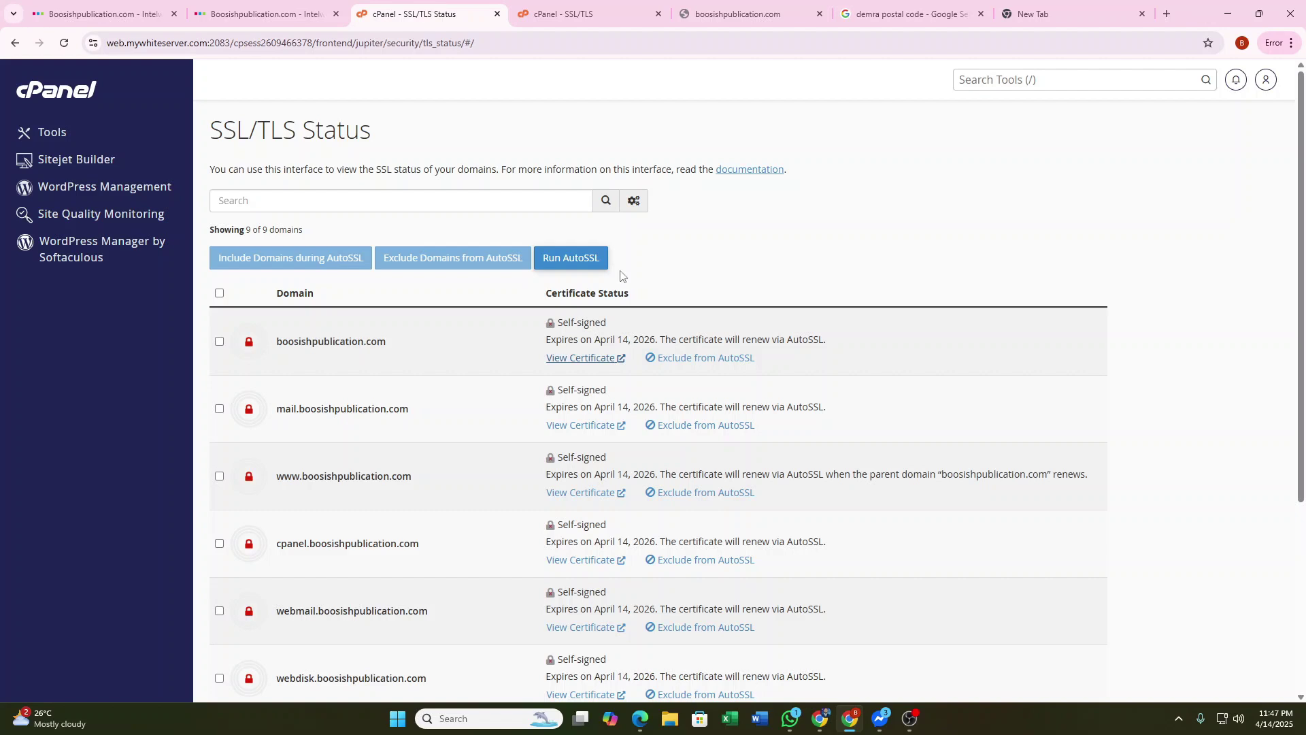
pyautogui.click(254, 8)
# Go from the hosting product details to the Intelwebhost client dashboard
pyautogui.click(102, 13)
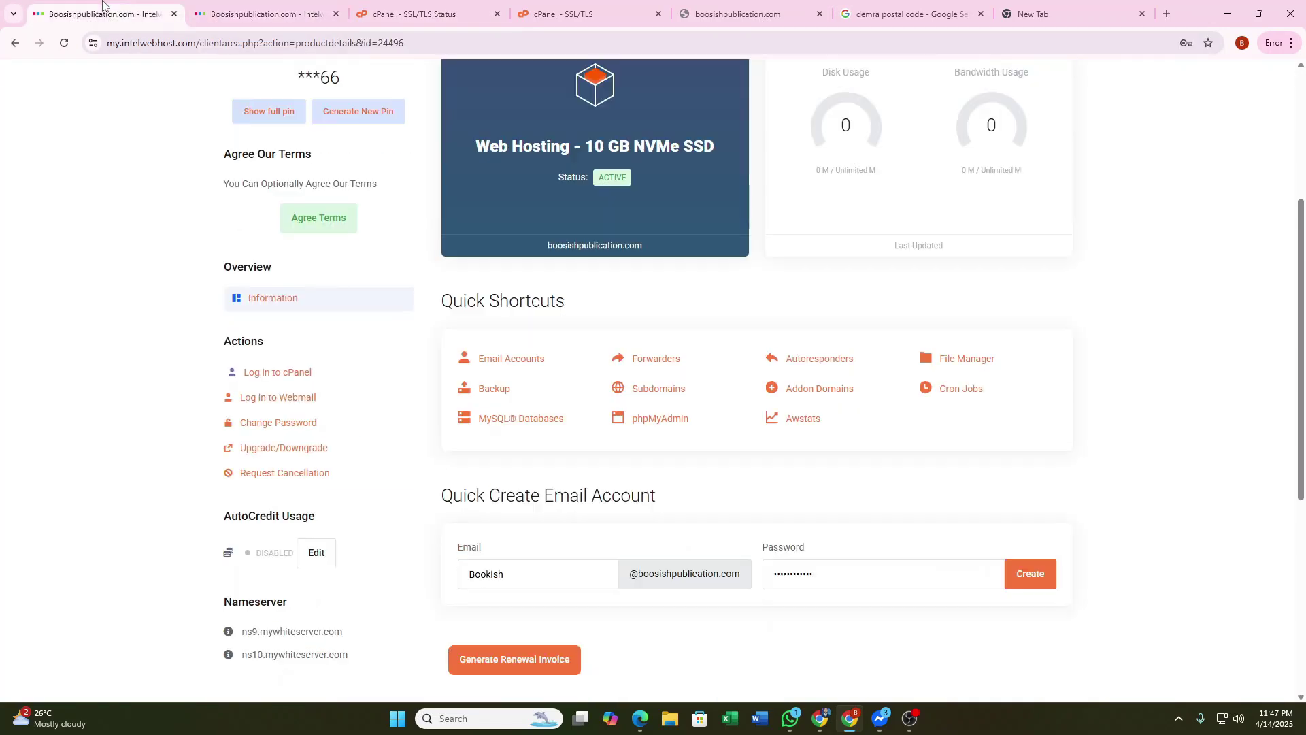
pyautogui.scroll(4, 696, 301)
pyautogui.scroll(-1, 691, 293)
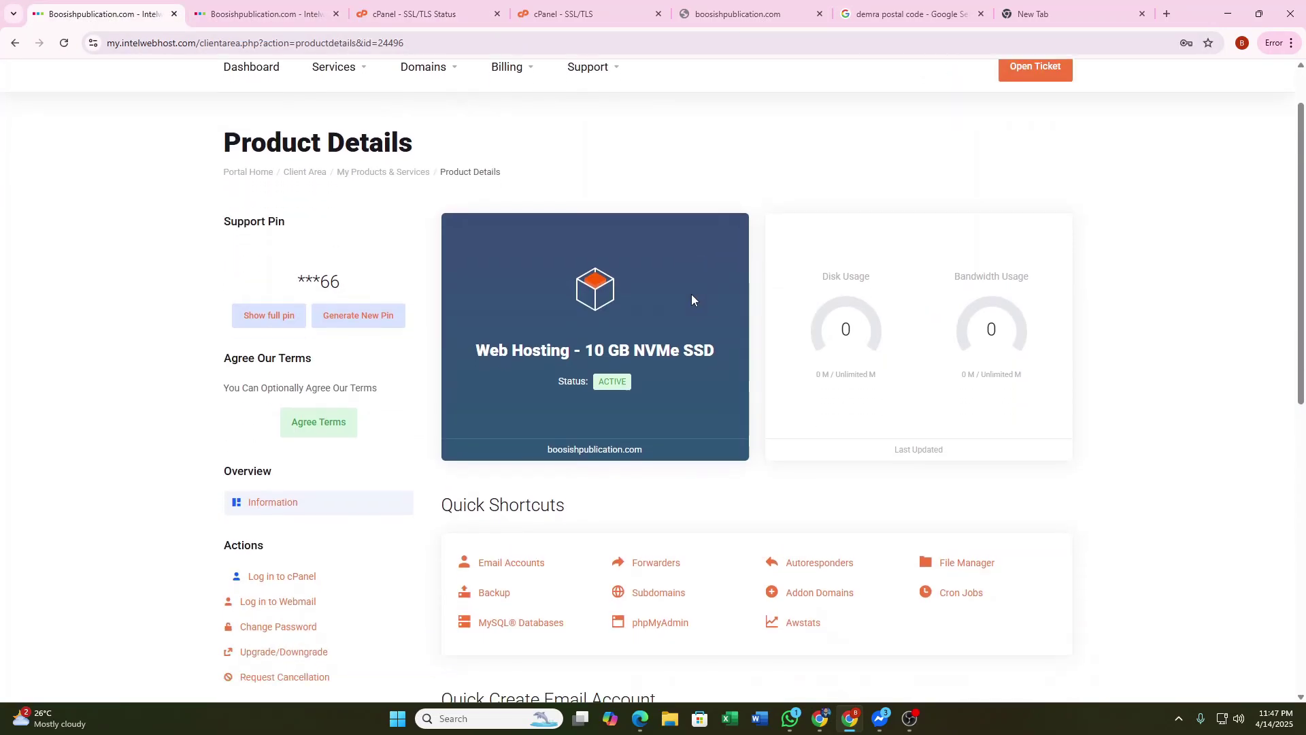
pyautogui.scroll(1, 692, 297)
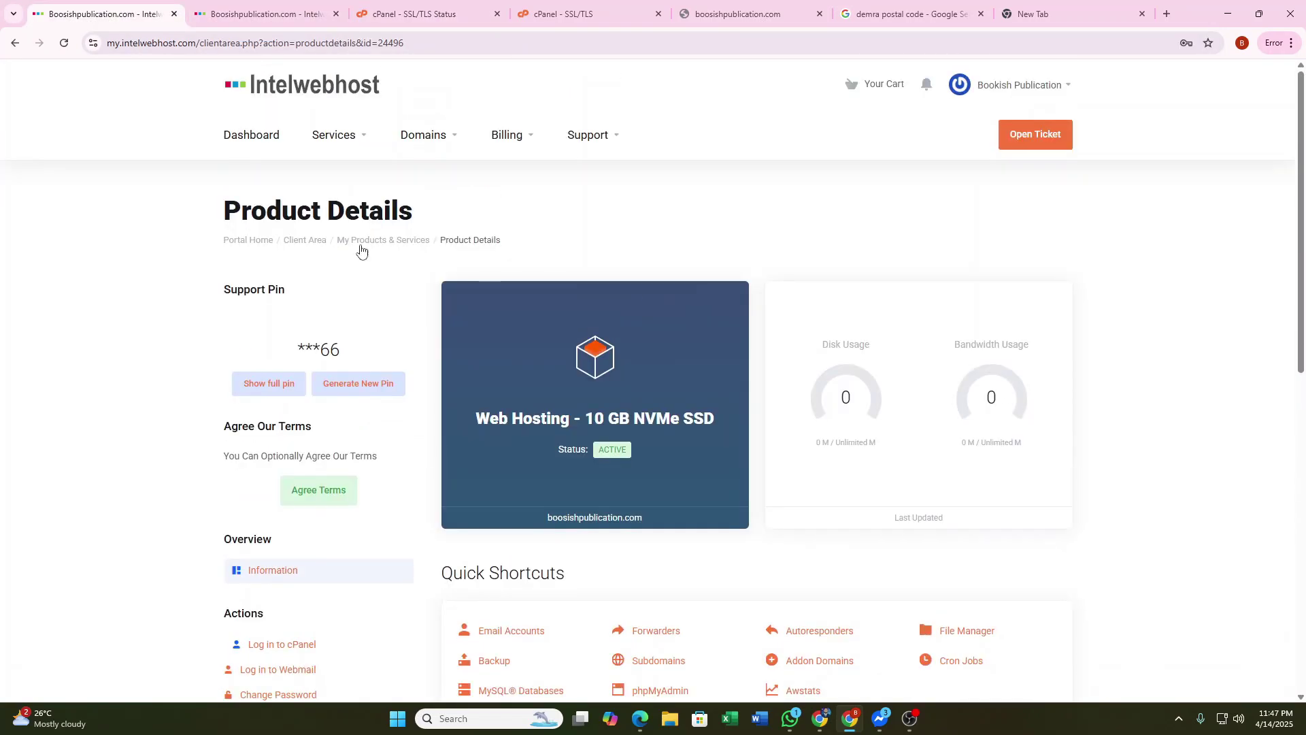
pyautogui.click(240, 140)
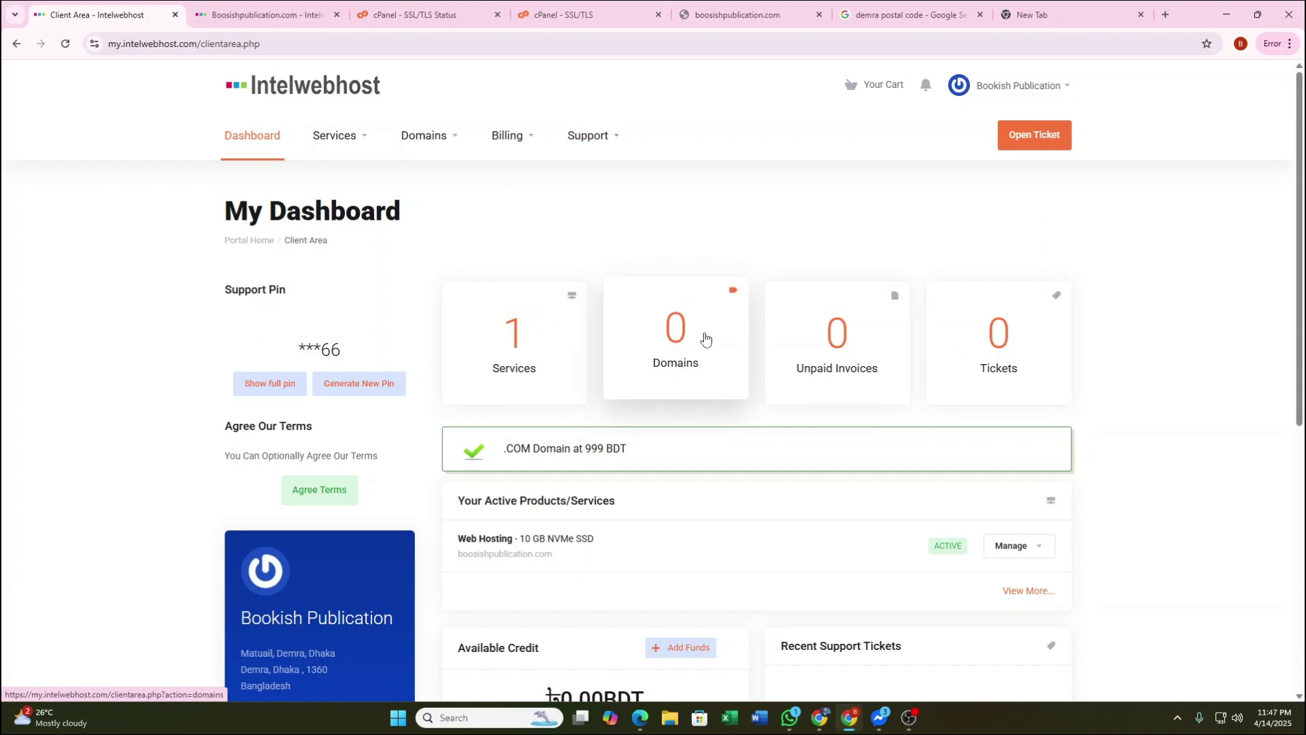
# Check the dashboard shows 1 active service, open the Services dropdown, then go to the new tab
pyautogui.scroll(-3, 703, 336)
pyautogui.scroll(3, 708, 331)
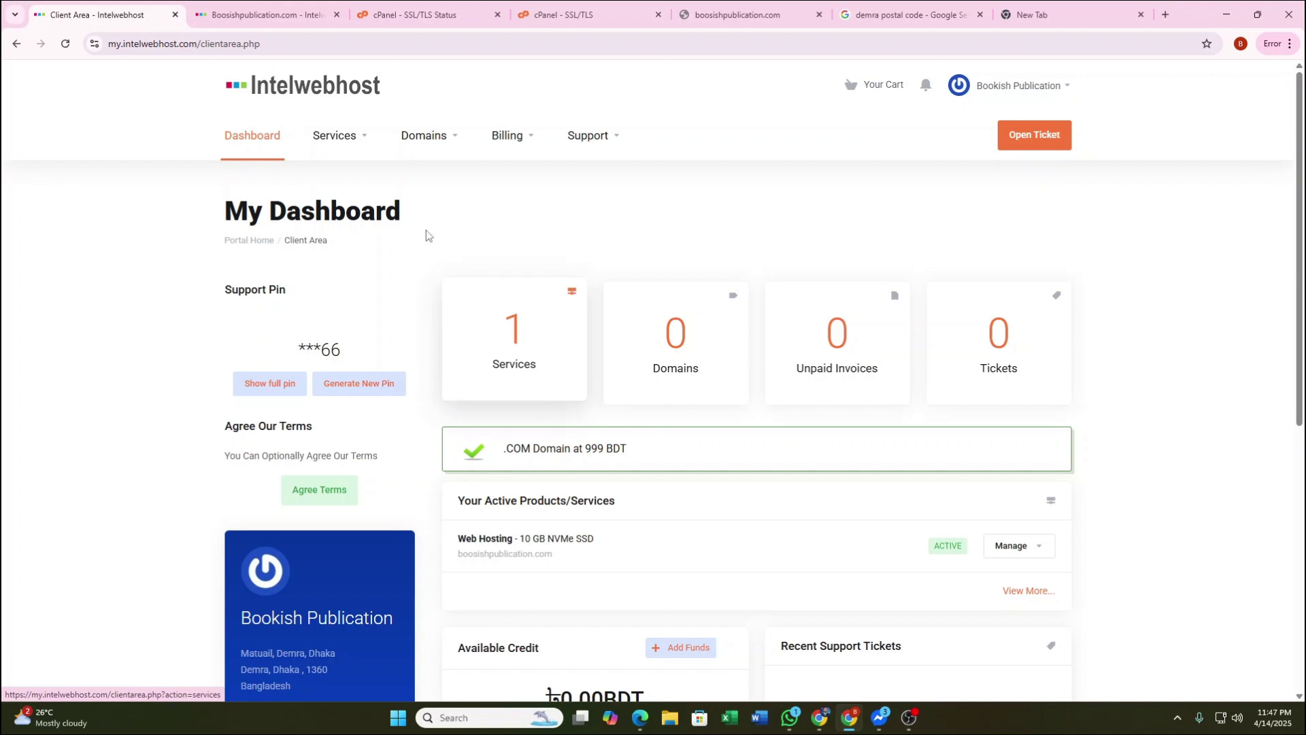
pyautogui.scroll(-4, 471, 242)
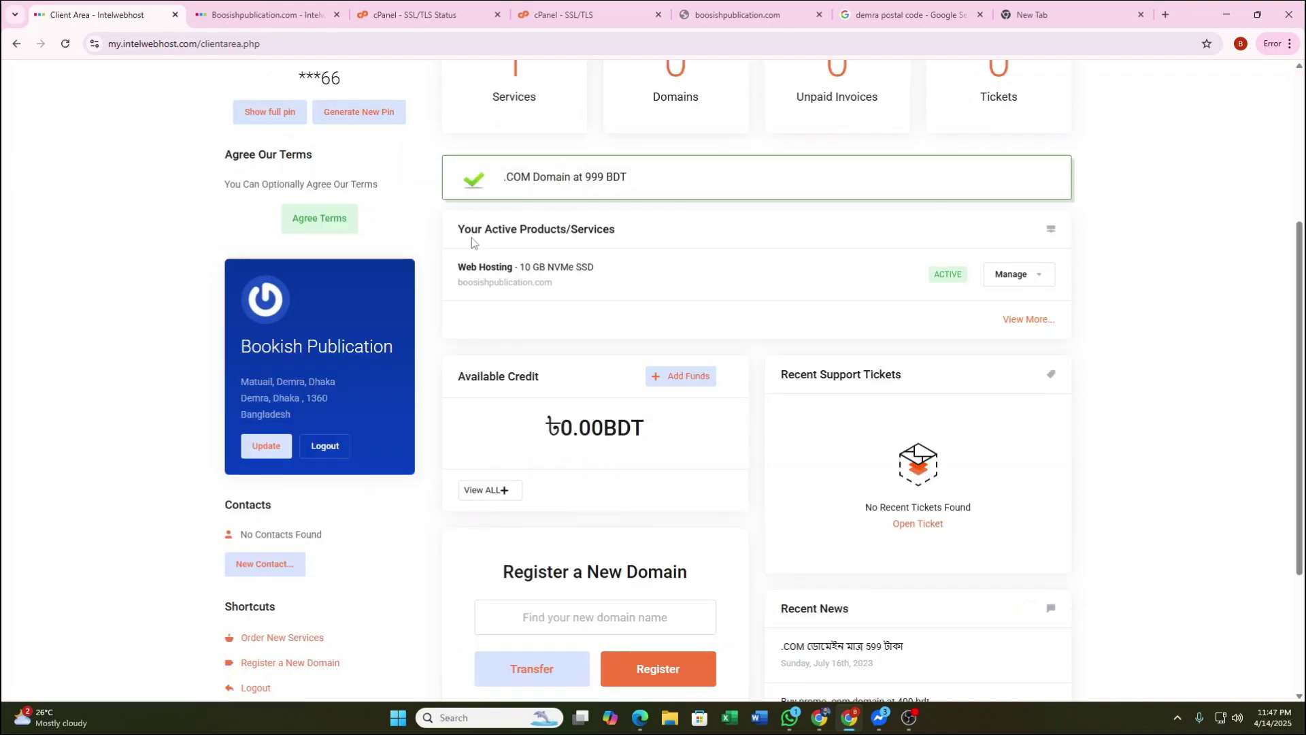
pyautogui.scroll(-3, 471, 238)
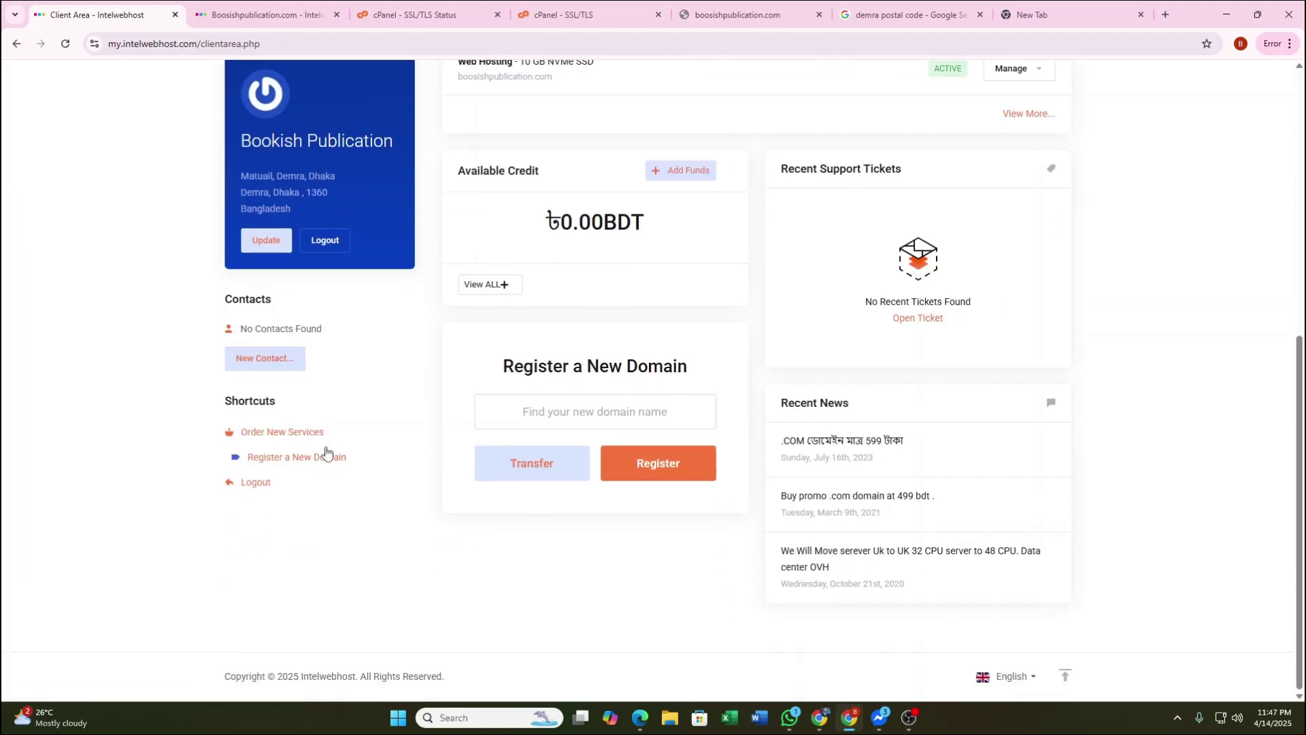
pyautogui.scroll(3, 455, 430)
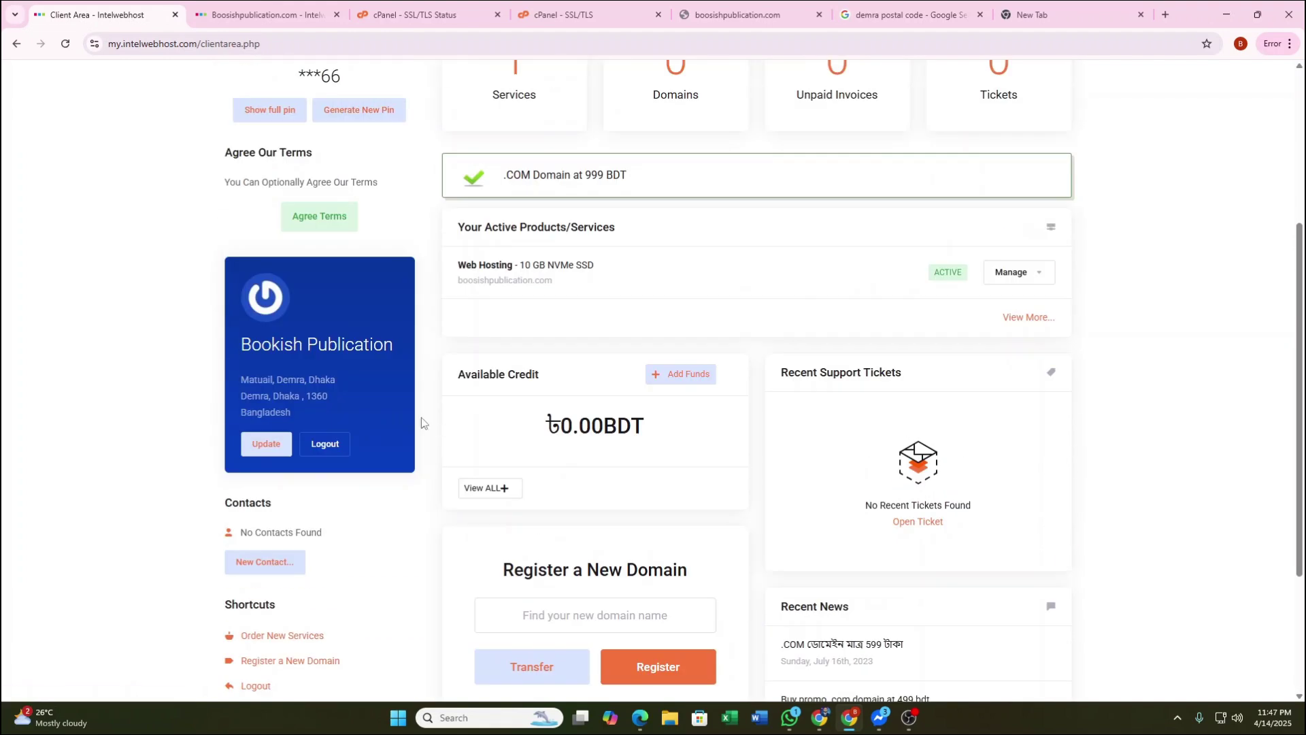
pyautogui.scroll(2, 476, 416)
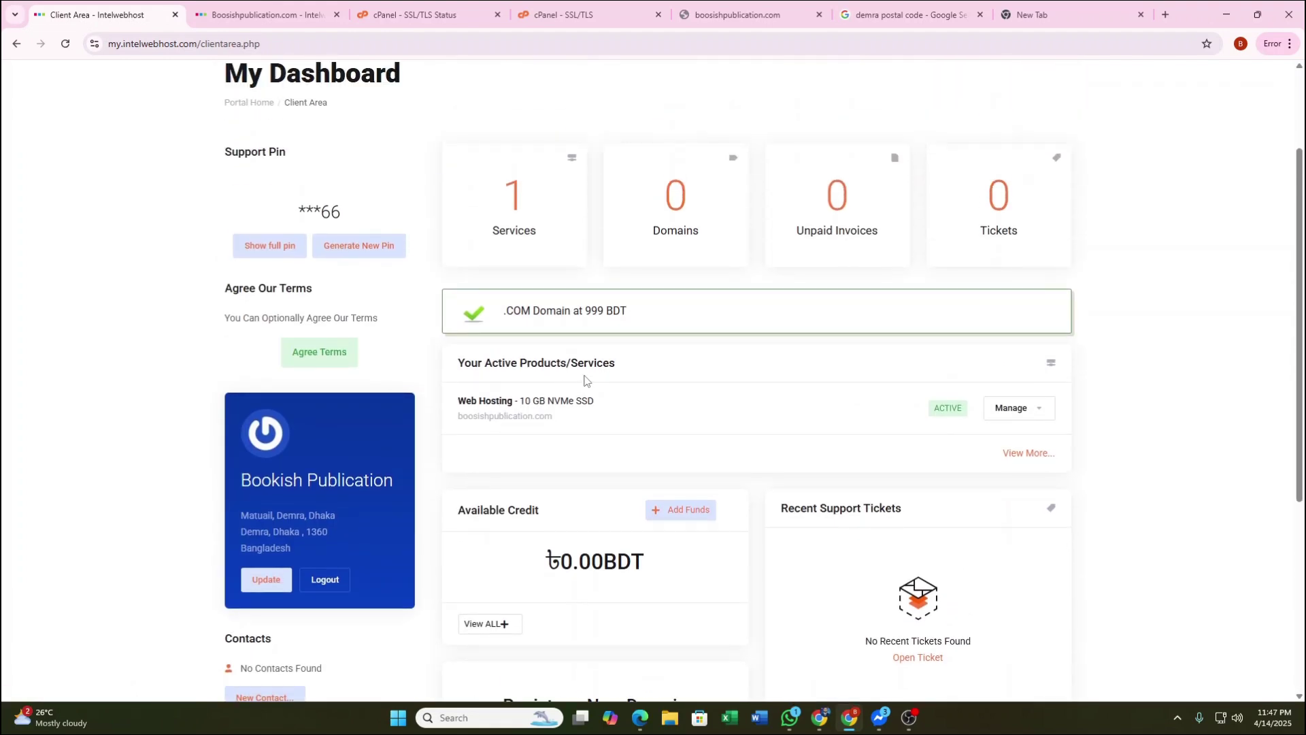
pyautogui.scroll(2, 583, 380)
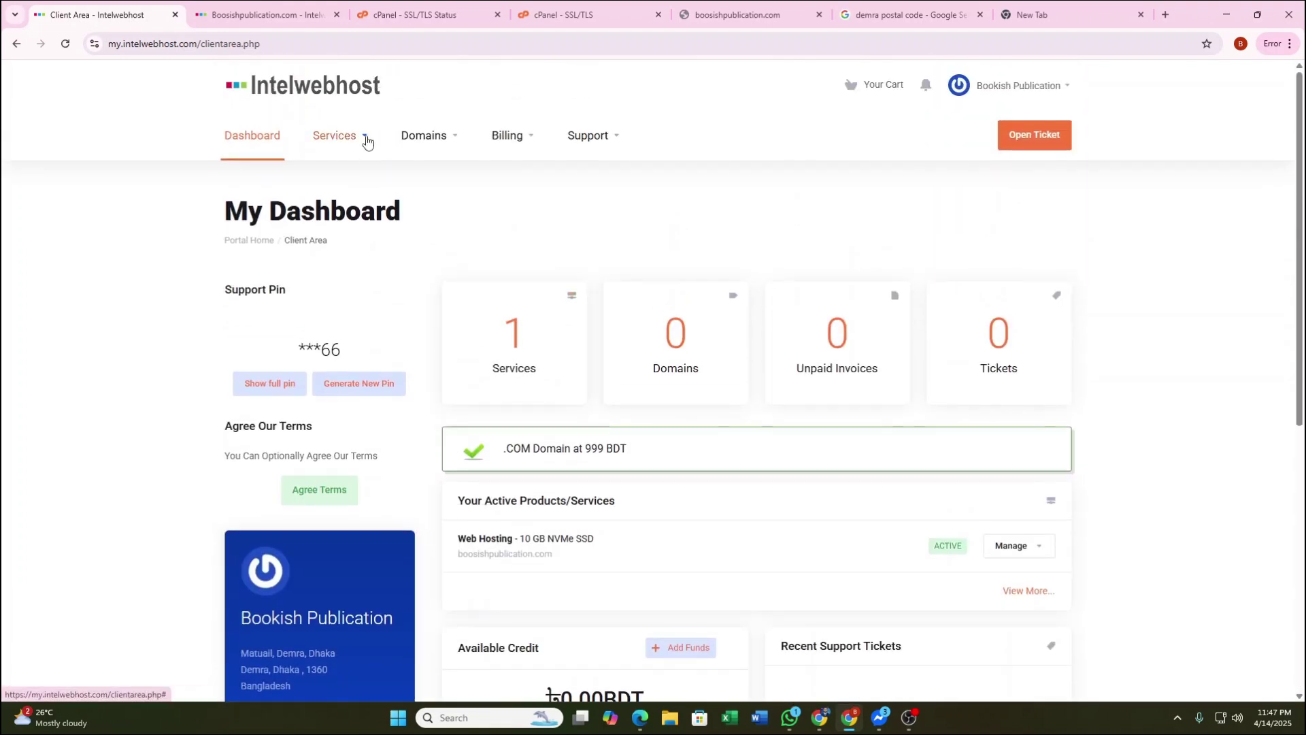
pyautogui.click(364, 137)
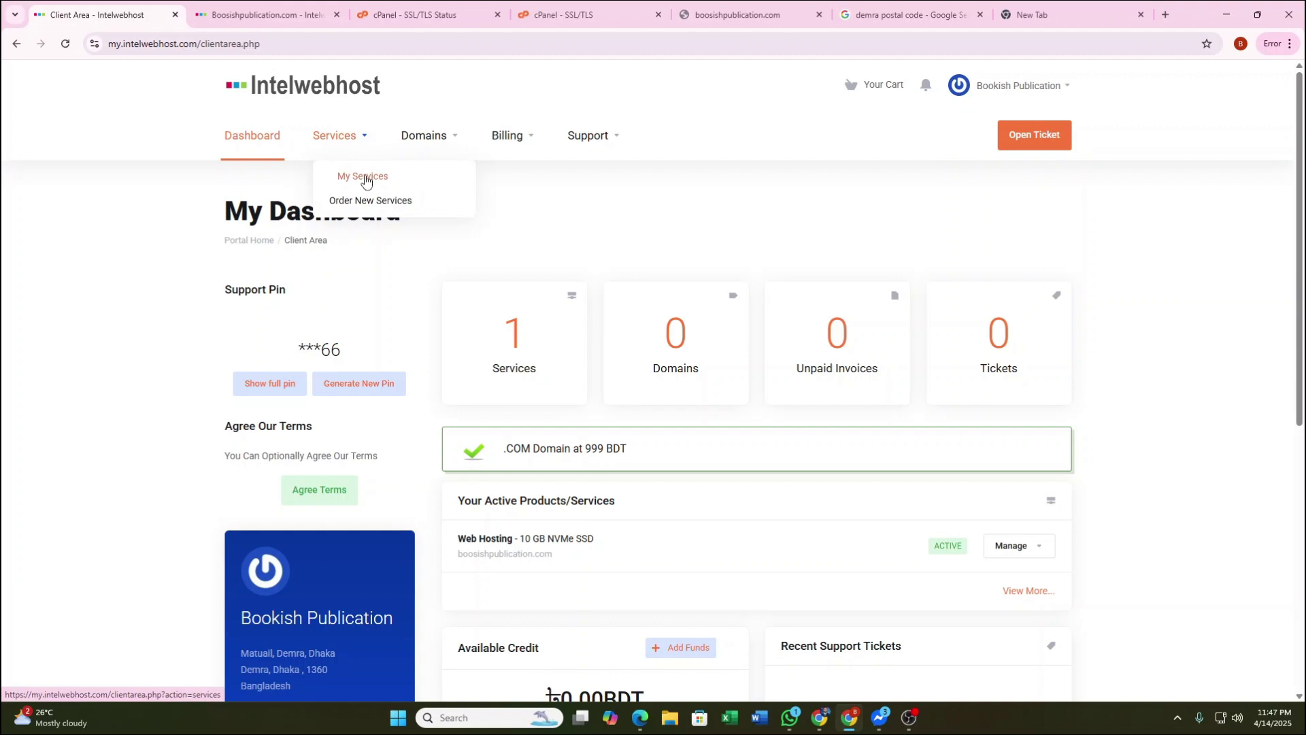
pyautogui.click(1039, 21)
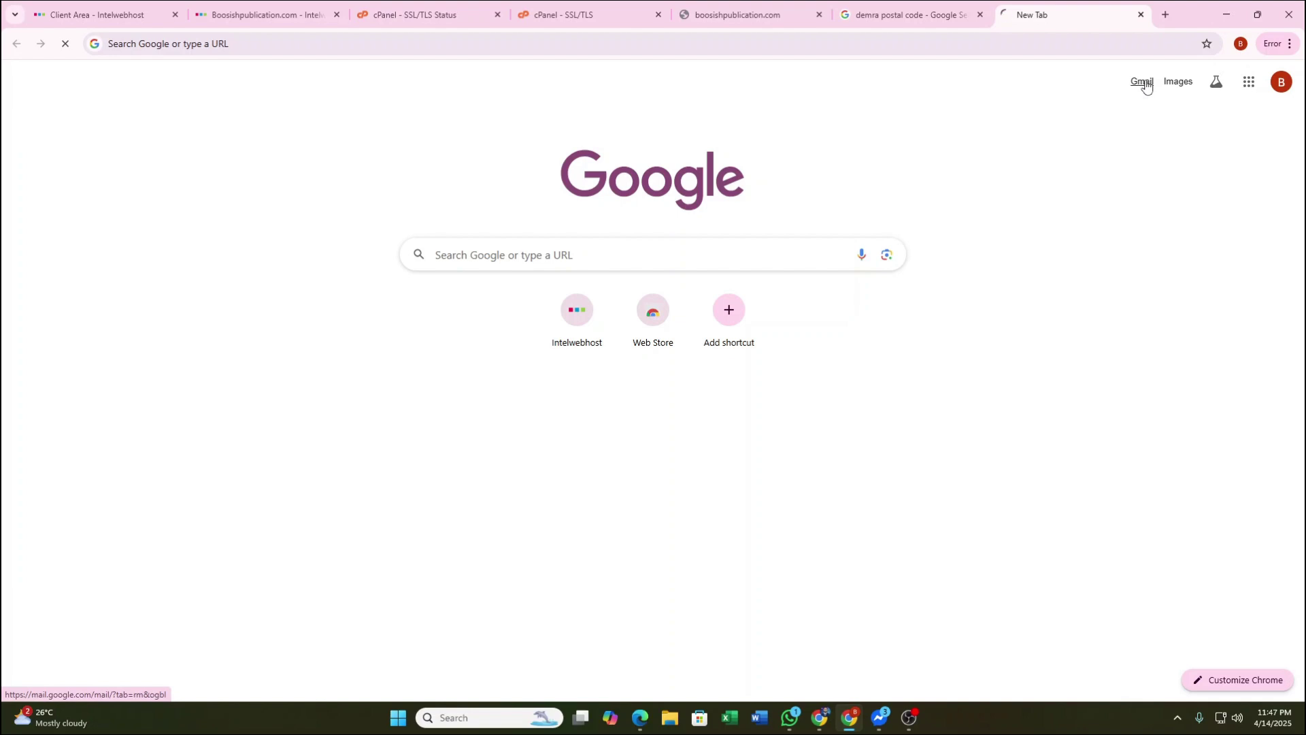
# Open Gmail and read the SSLCOMMERZ payment received email
pyautogui.click(1144, 83)
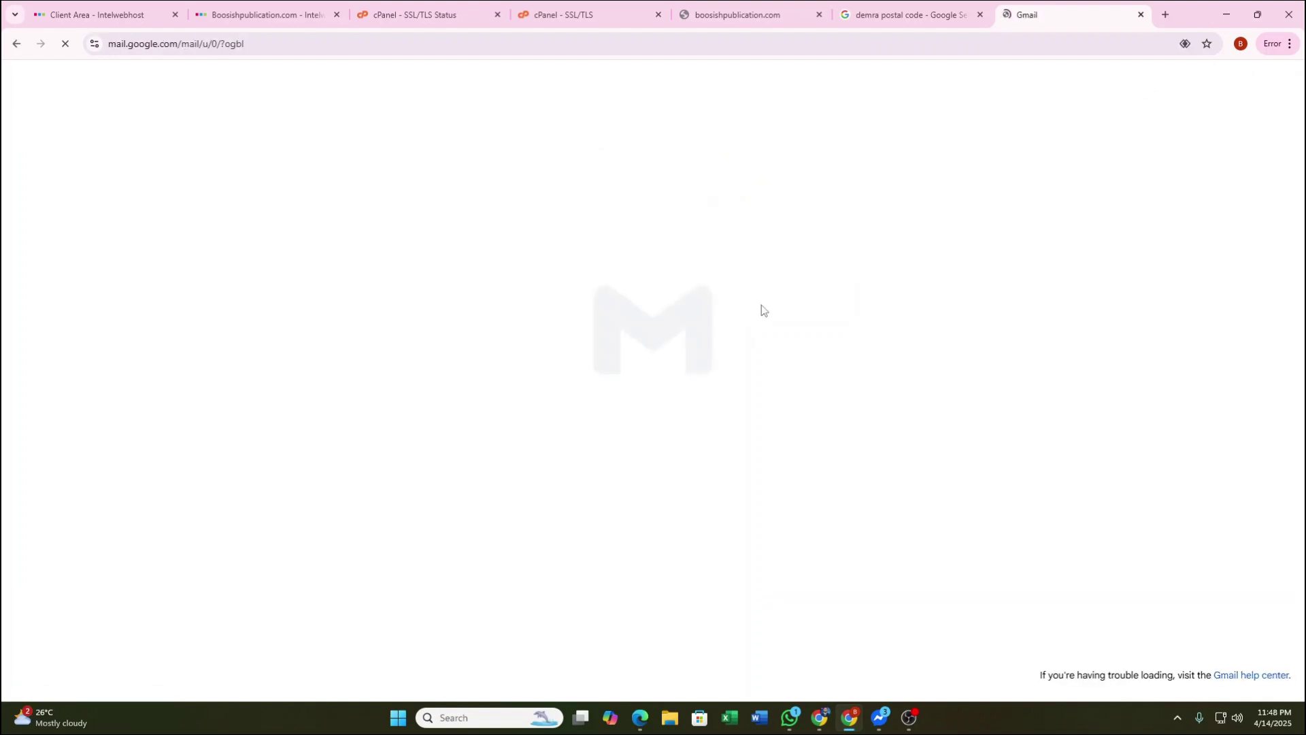
pyautogui.scroll(-2, 525, 396)
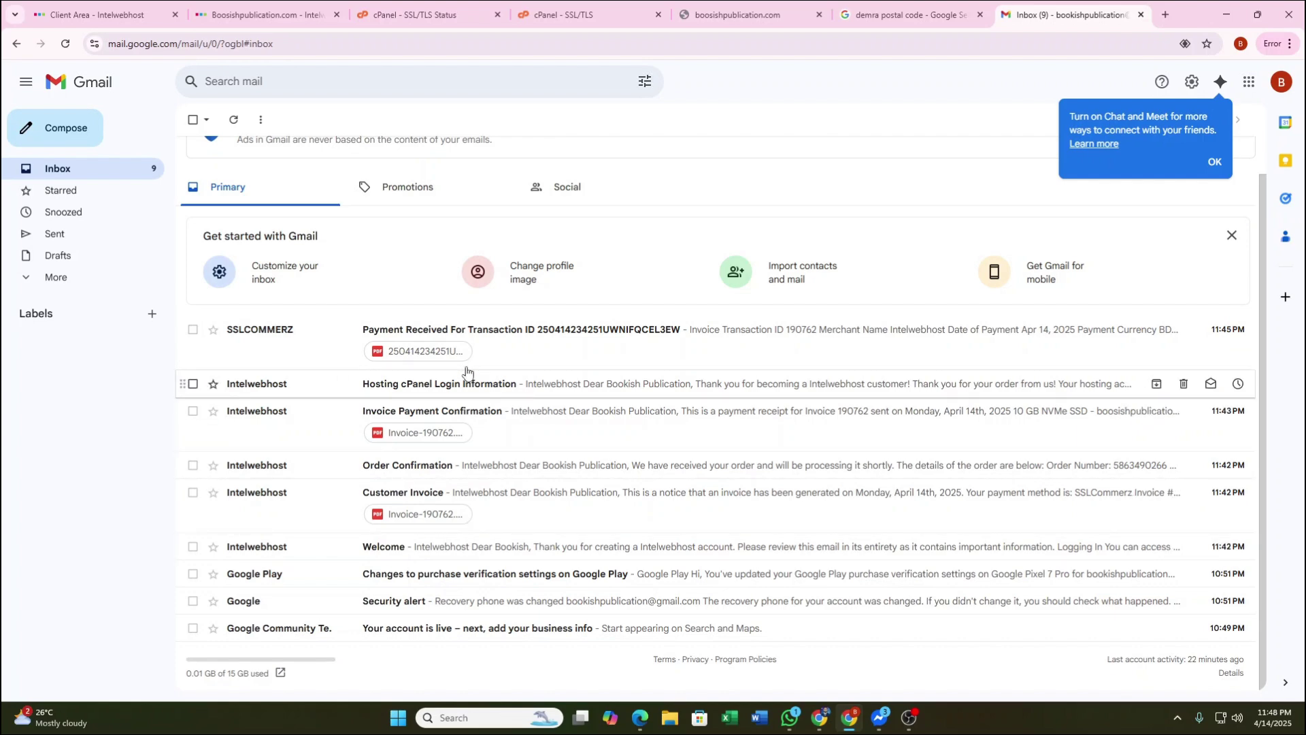
pyautogui.click(592, 331)
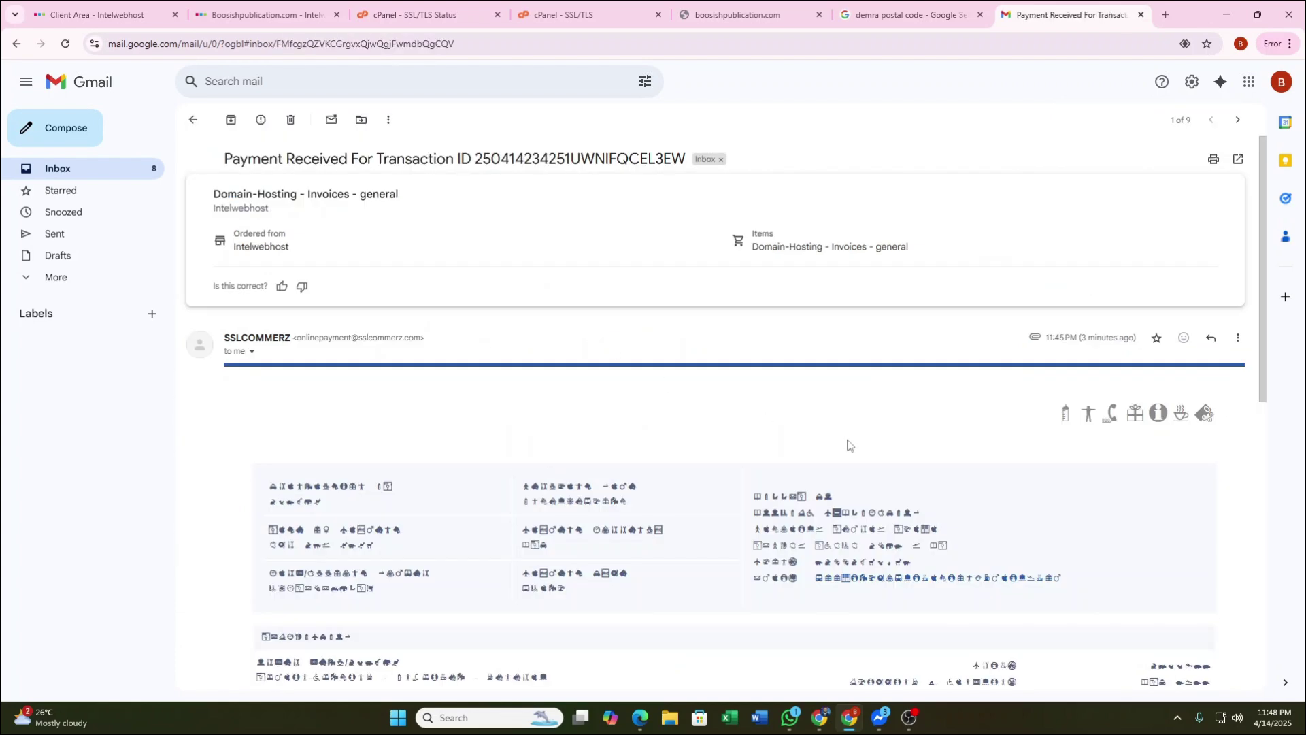
pyautogui.scroll(-3, 850, 444)
pyautogui.scroll(3, 851, 444)
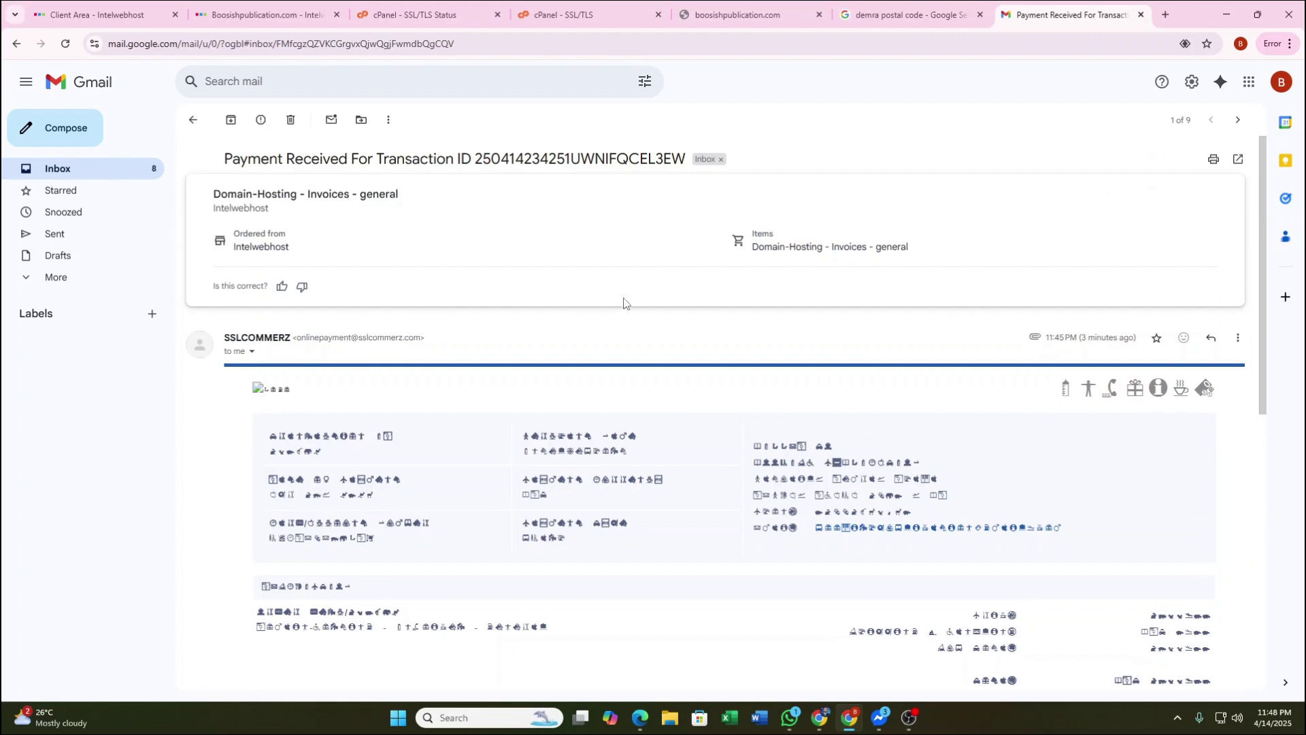
pyautogui.scroll(-4, 663, 305)
pyautogui.scroll(4, 662, 303)
pyautogui.click(16, 44)
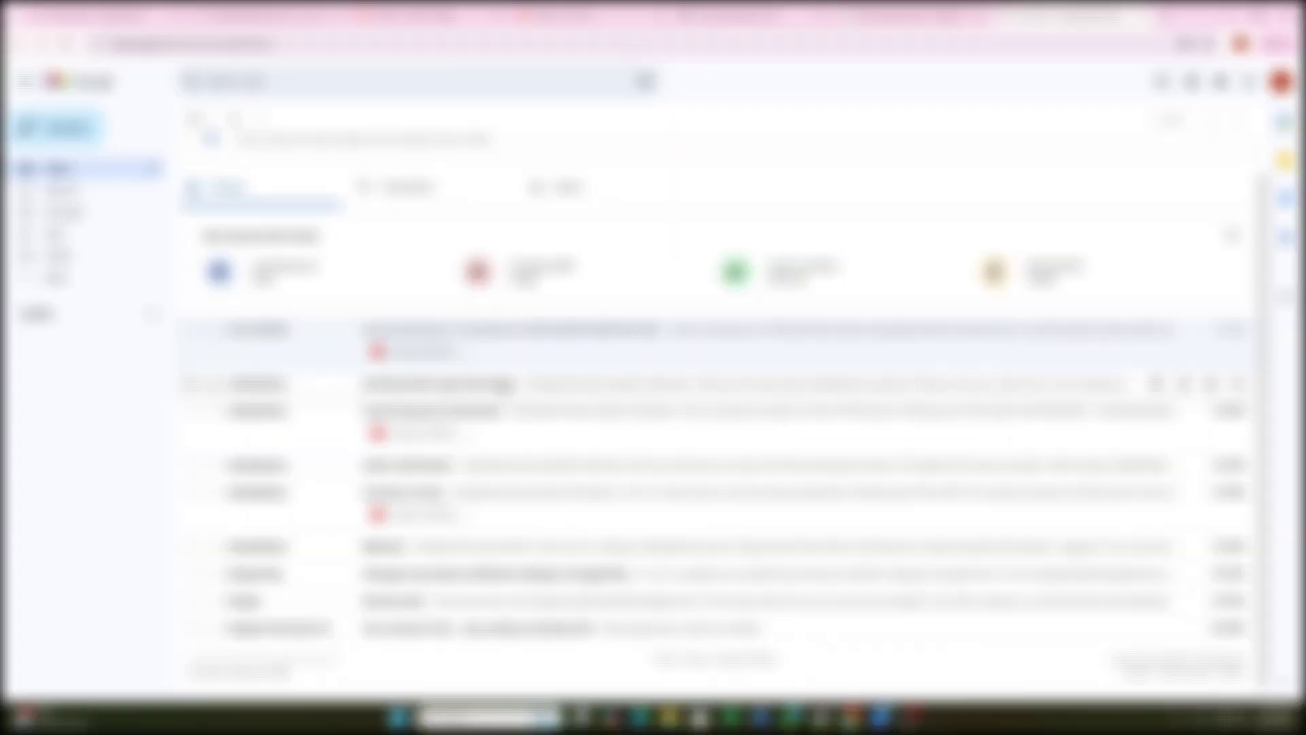
# Read the Hosting cPanel Login Information email with its images loaded
pyautogui.click(952, 385)
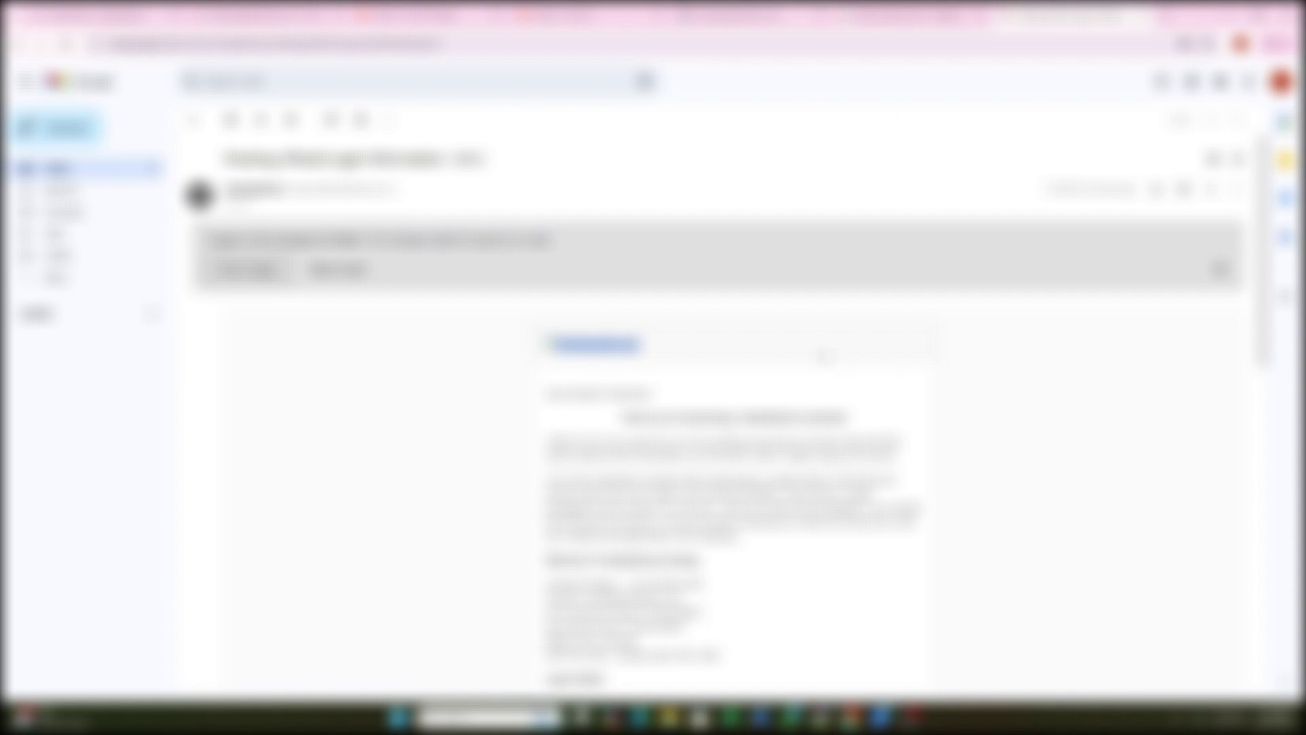
pyautogui.scroll(-3, 823, 355)
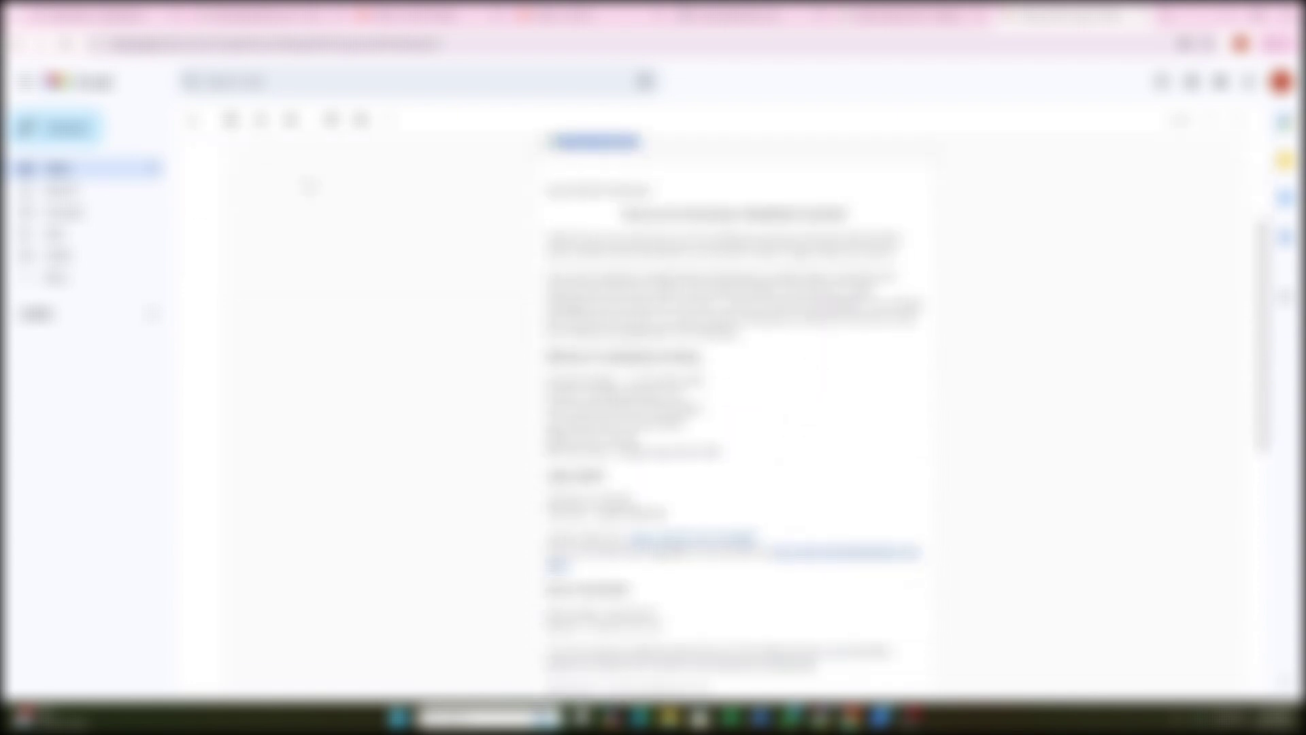
pyautogui.scroll(3, 310, 185)
pyautogui.click(249, 271)
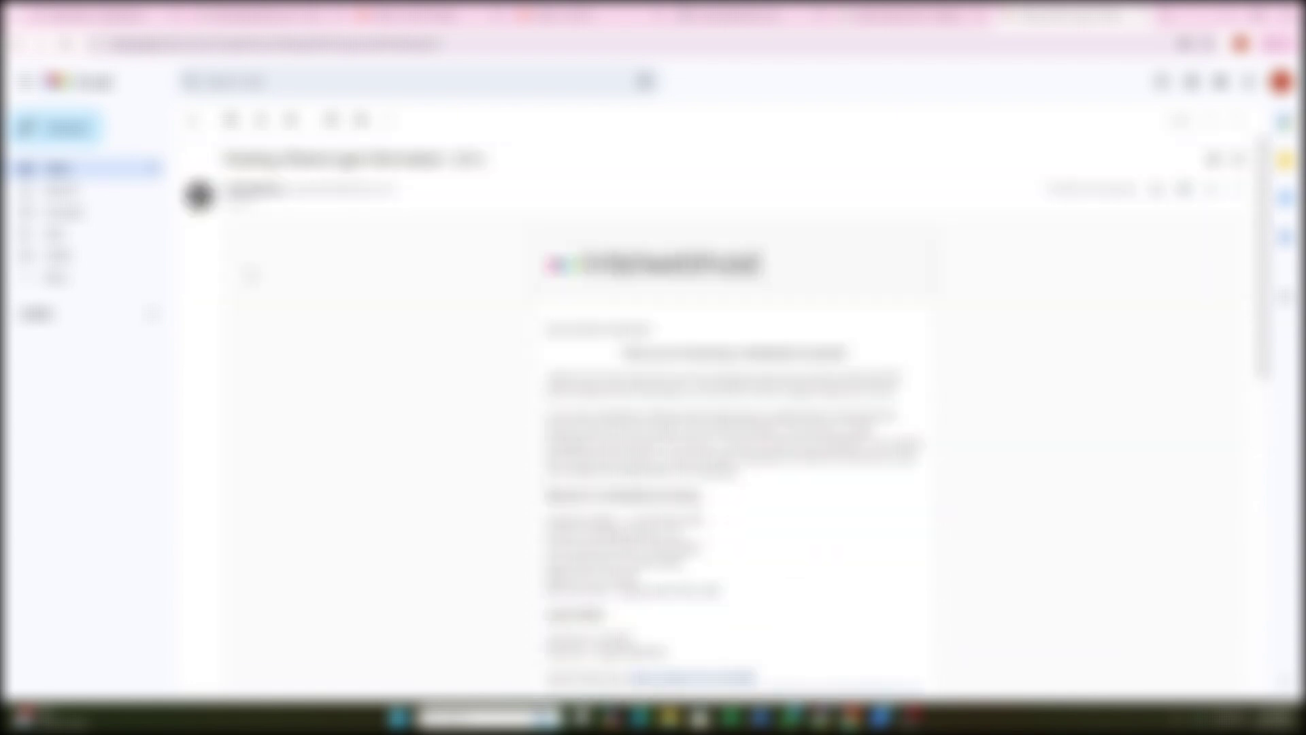
pyautogui.scroll(-2, 751, 374)
pyautogui.scroll(-2, 787, 377)
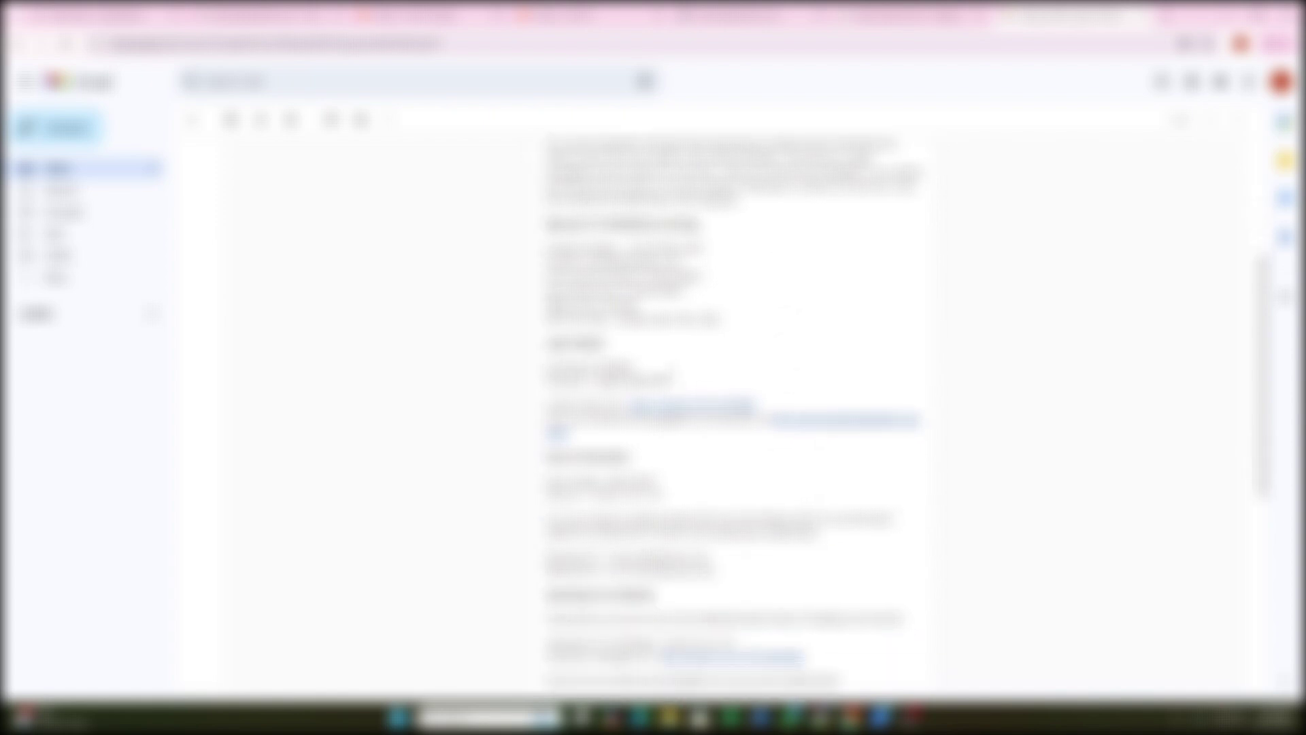
pyautogui.scroll(-2, 683, 352)
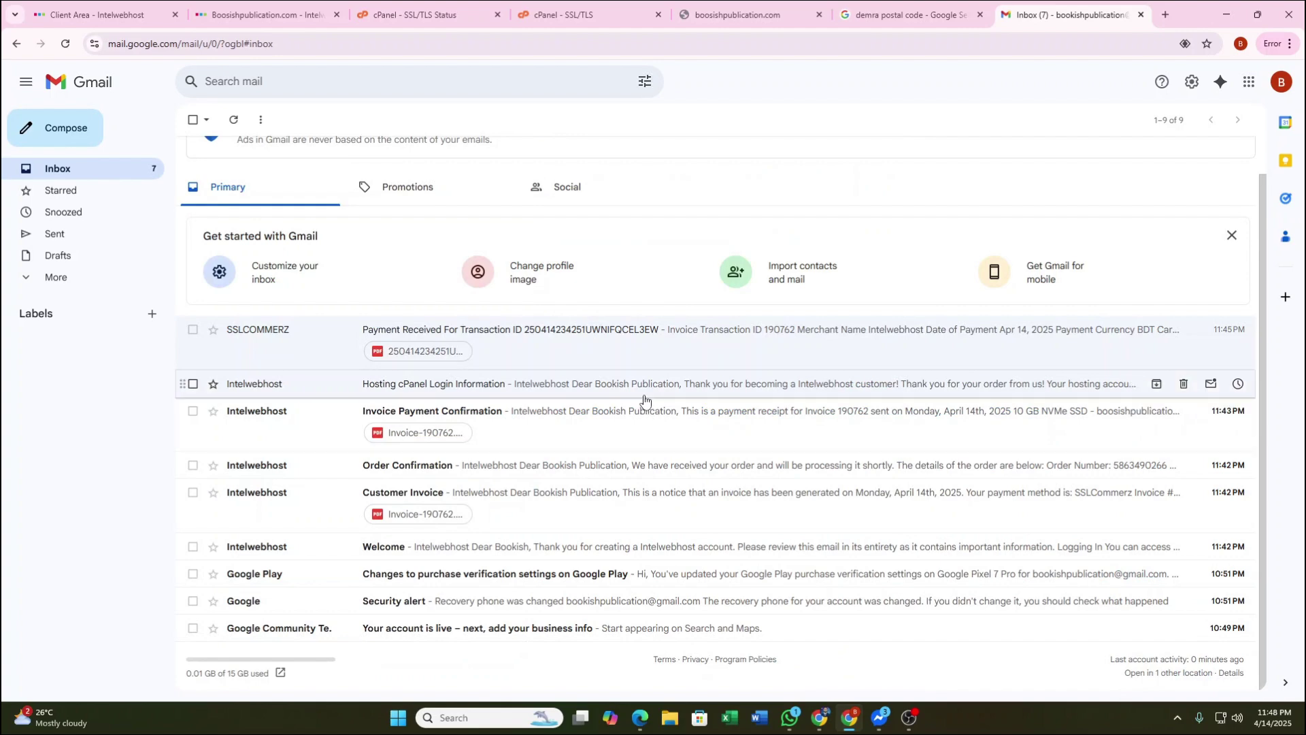
# Read the Invoice Payment Confirmation and Customer Invoice emails
pyautogui.click(508, 415)
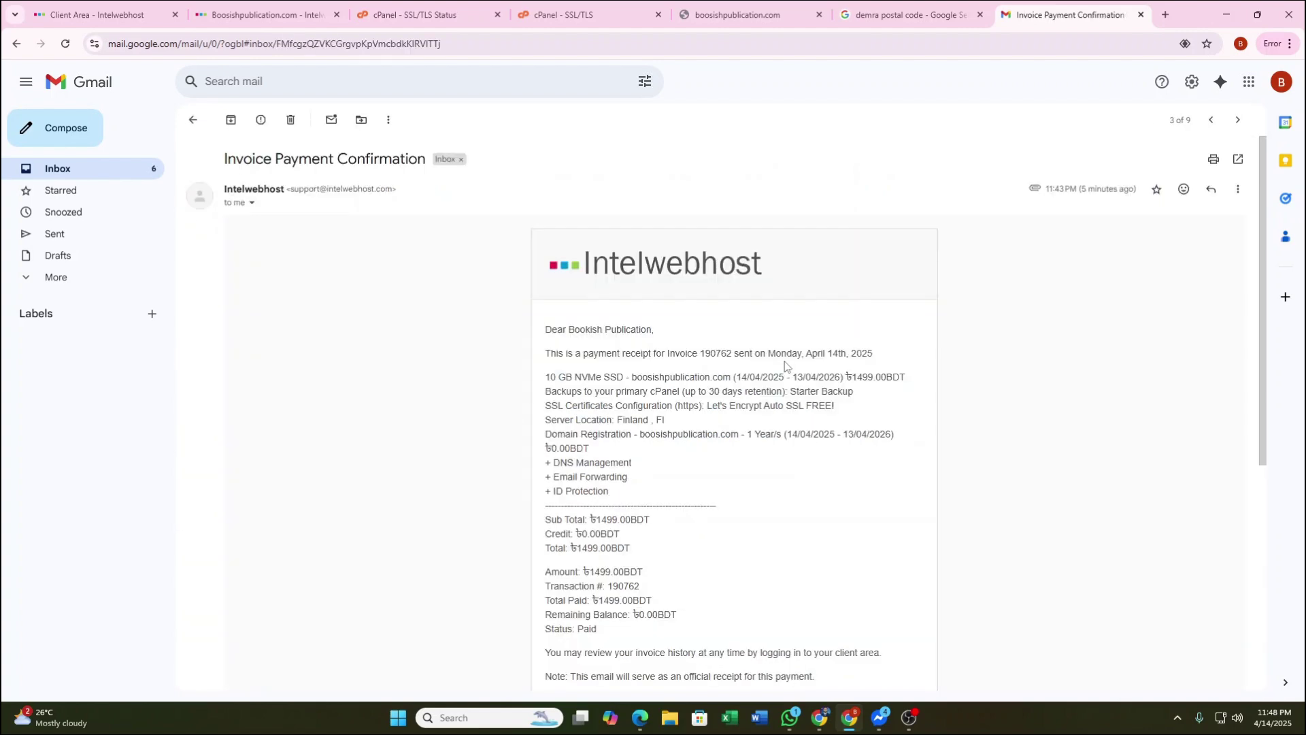
pyautogui.scroll(-5, 787, 367)
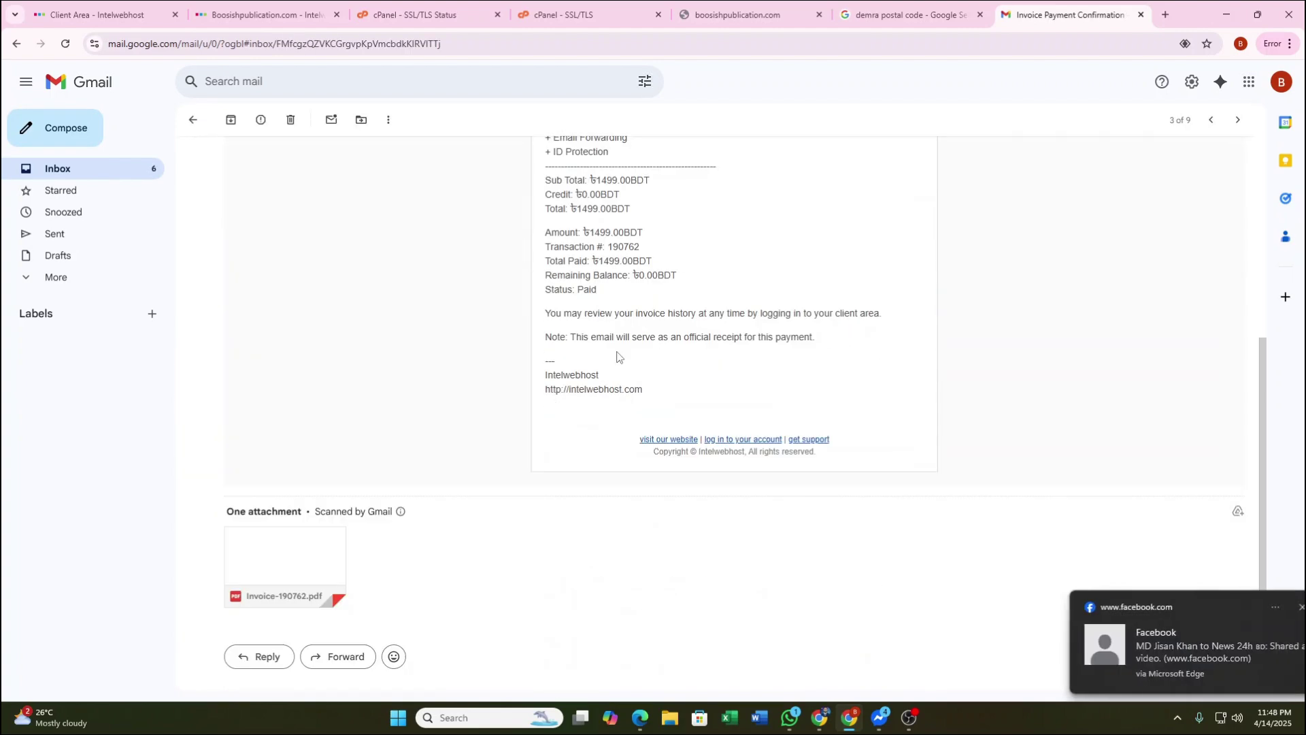
pyautogui.click(193, 119)
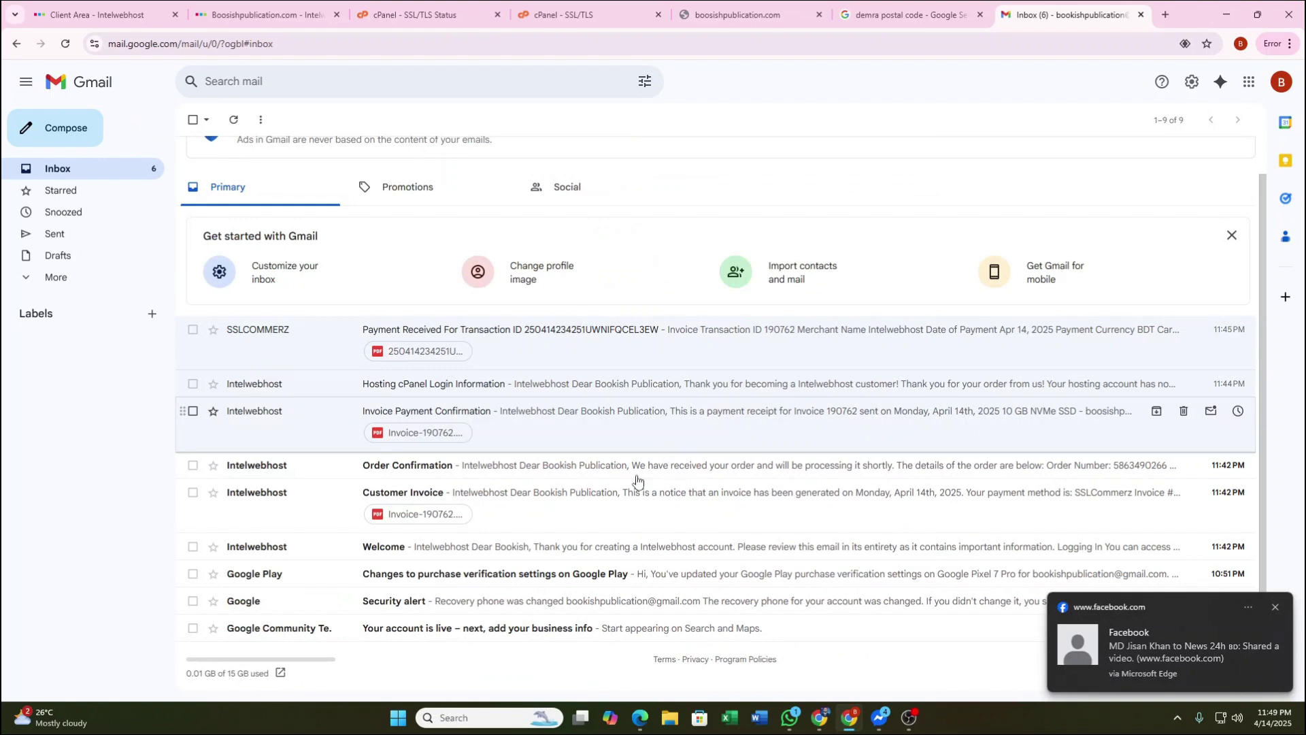
pyautogui.click(557, 491)
pyautogui.scroll(-6, 646, 449)
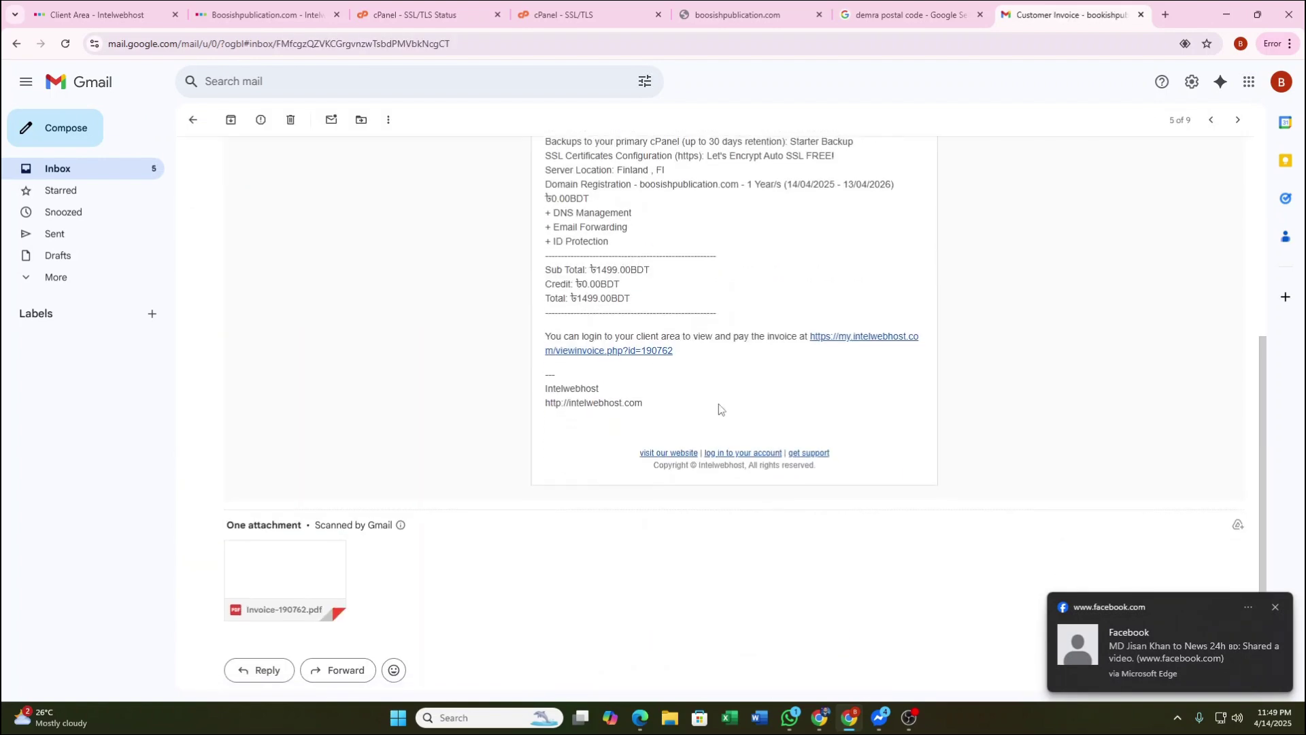
pyautogui.scroll(6, 720, 411)
pyautogui.scroll(-2, 507, 364)
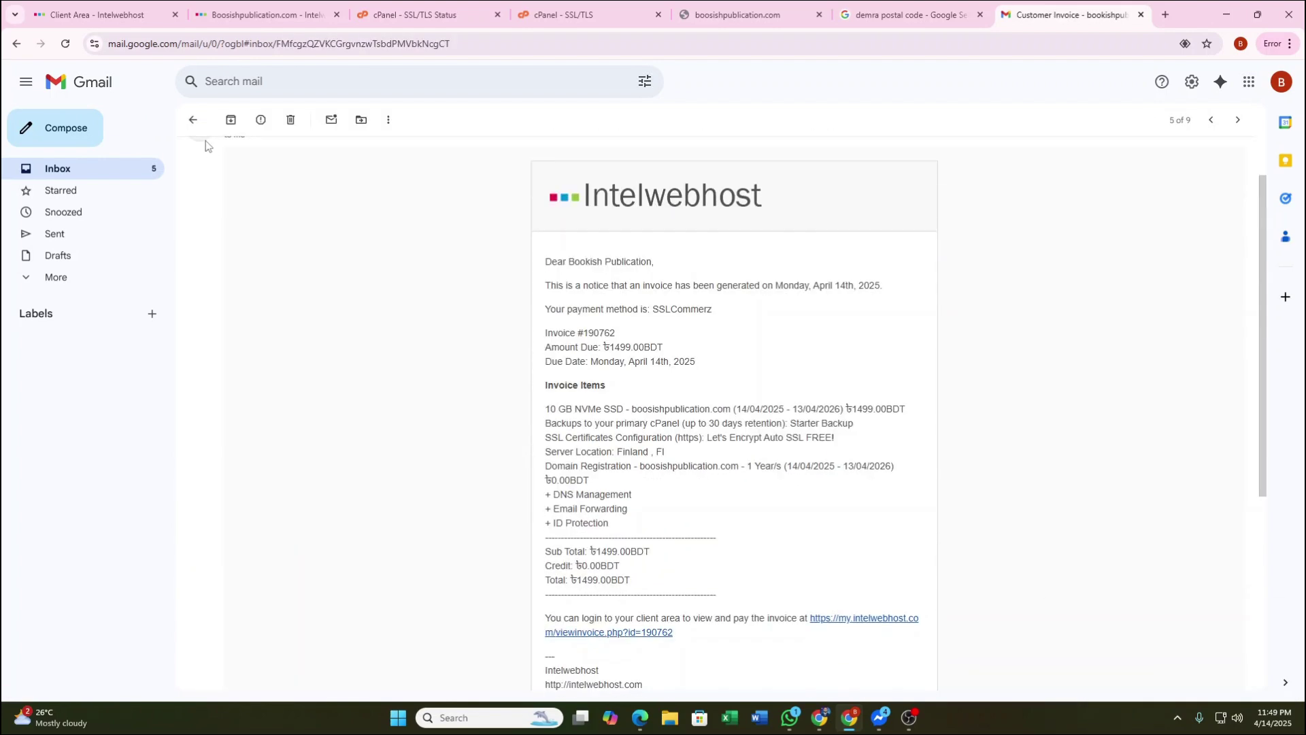
pyautogui.click(193, 120)
# Check the Spam folder for missing mail, then reload the Inbox
pyautogui.click(68, 277)
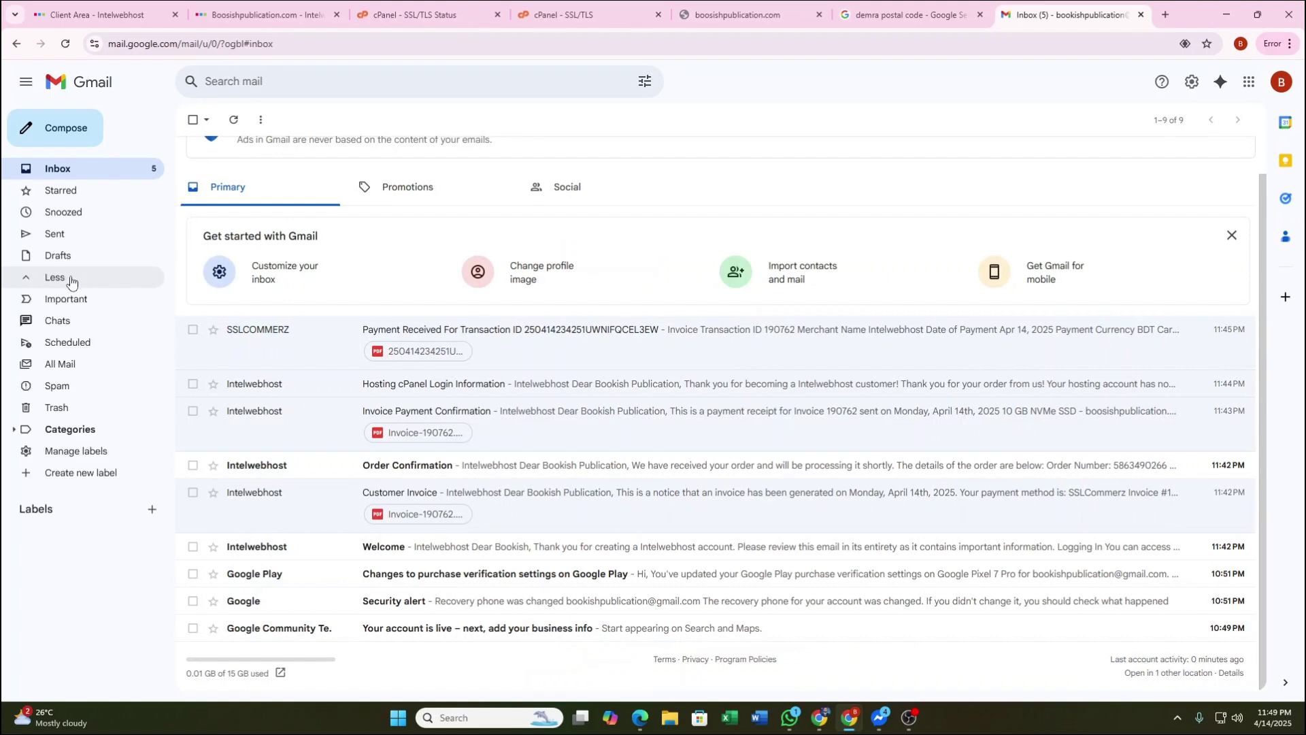
pyautogui.click(75, 388)
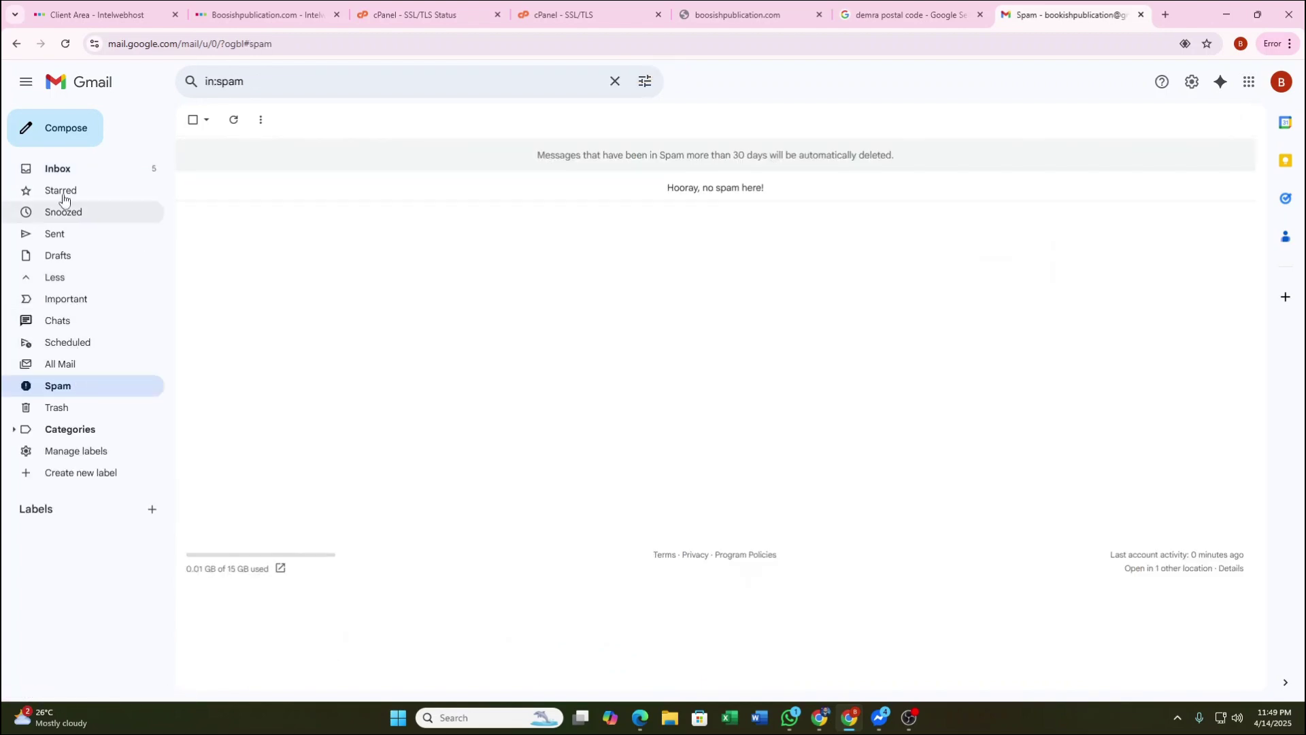
pyautogui.click(59, 172)
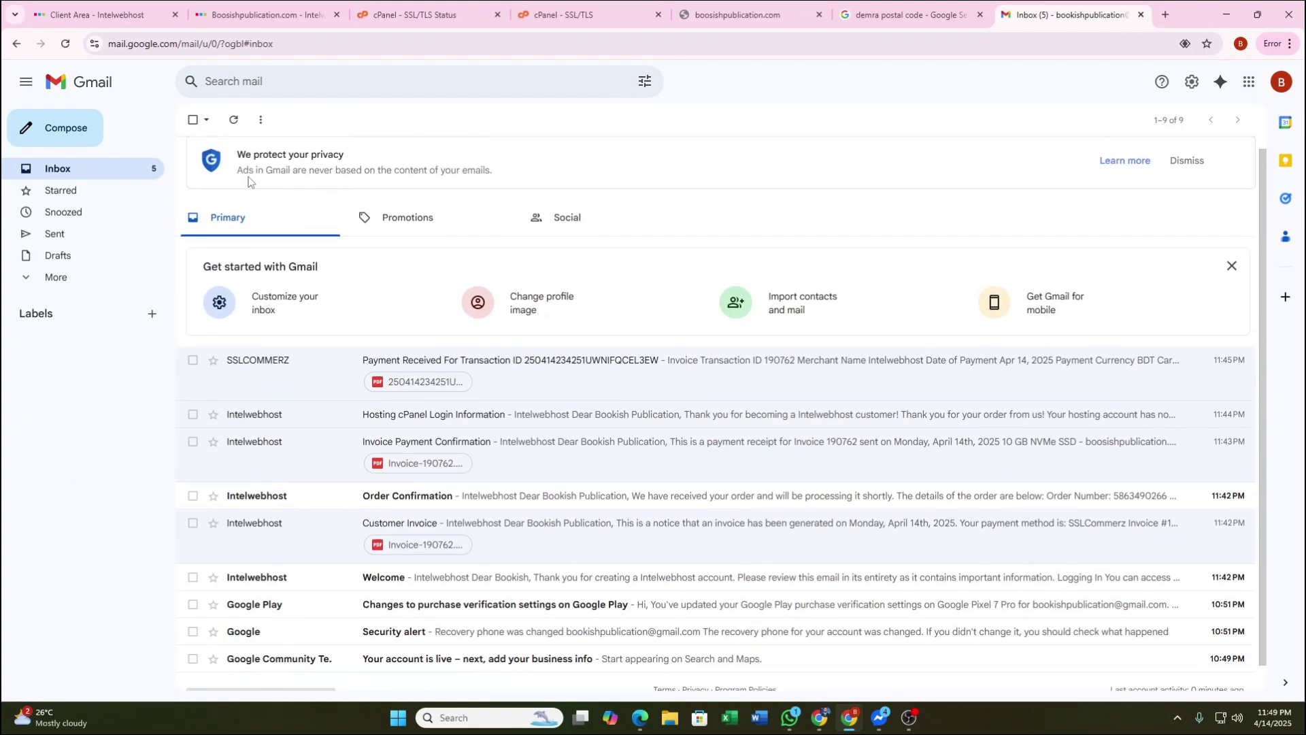
pyautogui.click(65, 44)
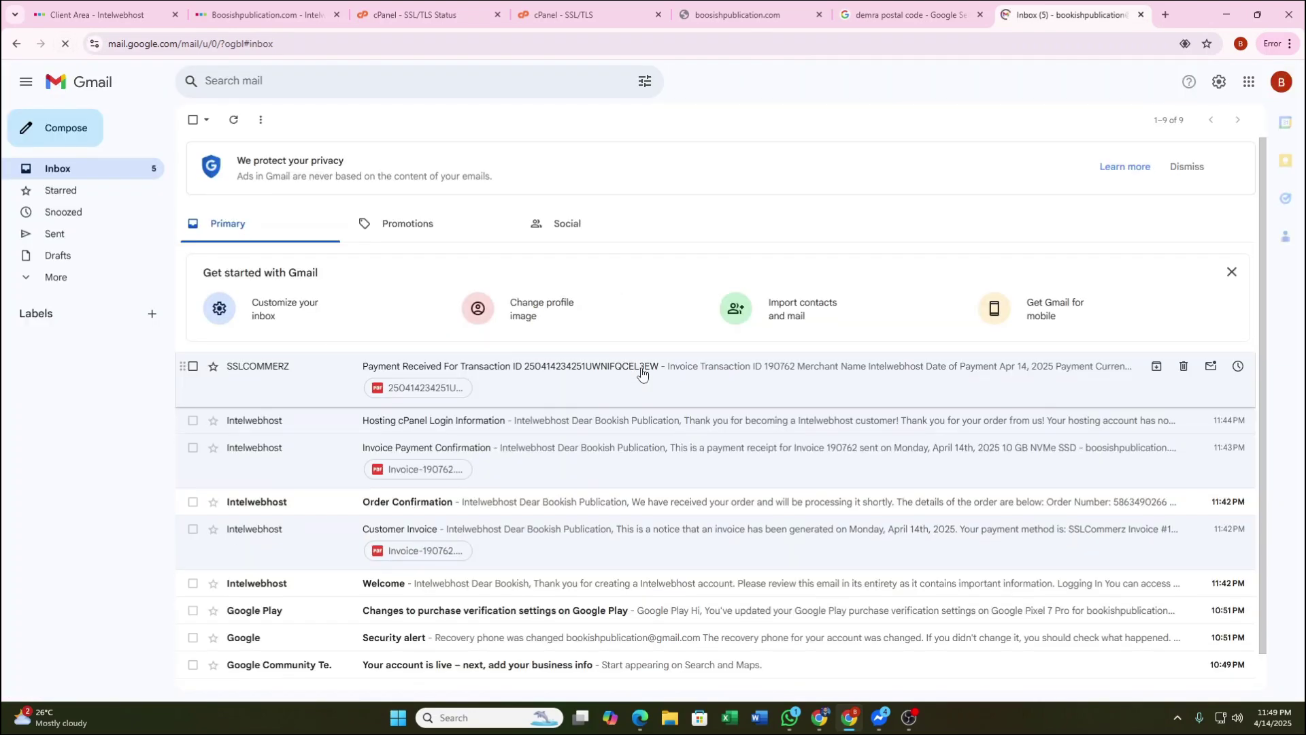
# Read the Order Confirmation email and return to the inbox
pyautogui.scroll(-1, 646, 373)
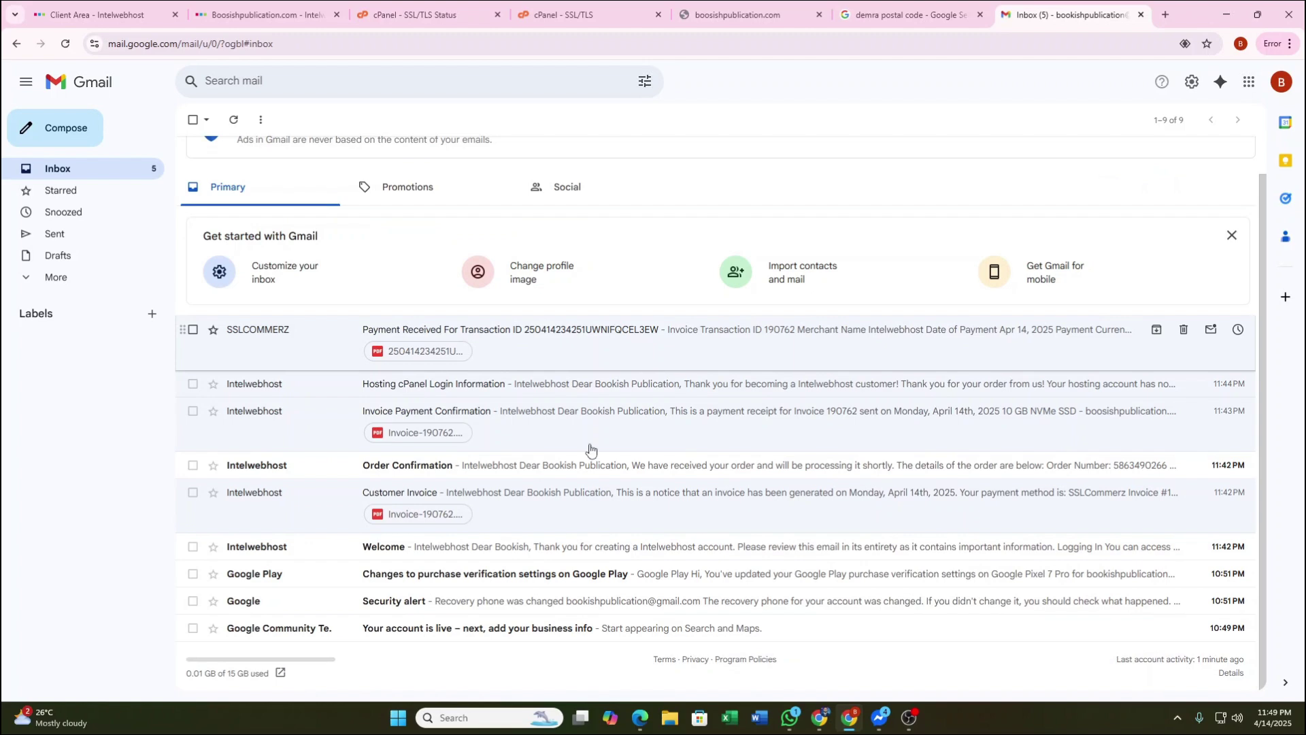
pyautogui.click(527, 465)
pyautogui.scroll(-3, 744, 413)
pyautogui.scroll(3, 743, 412)
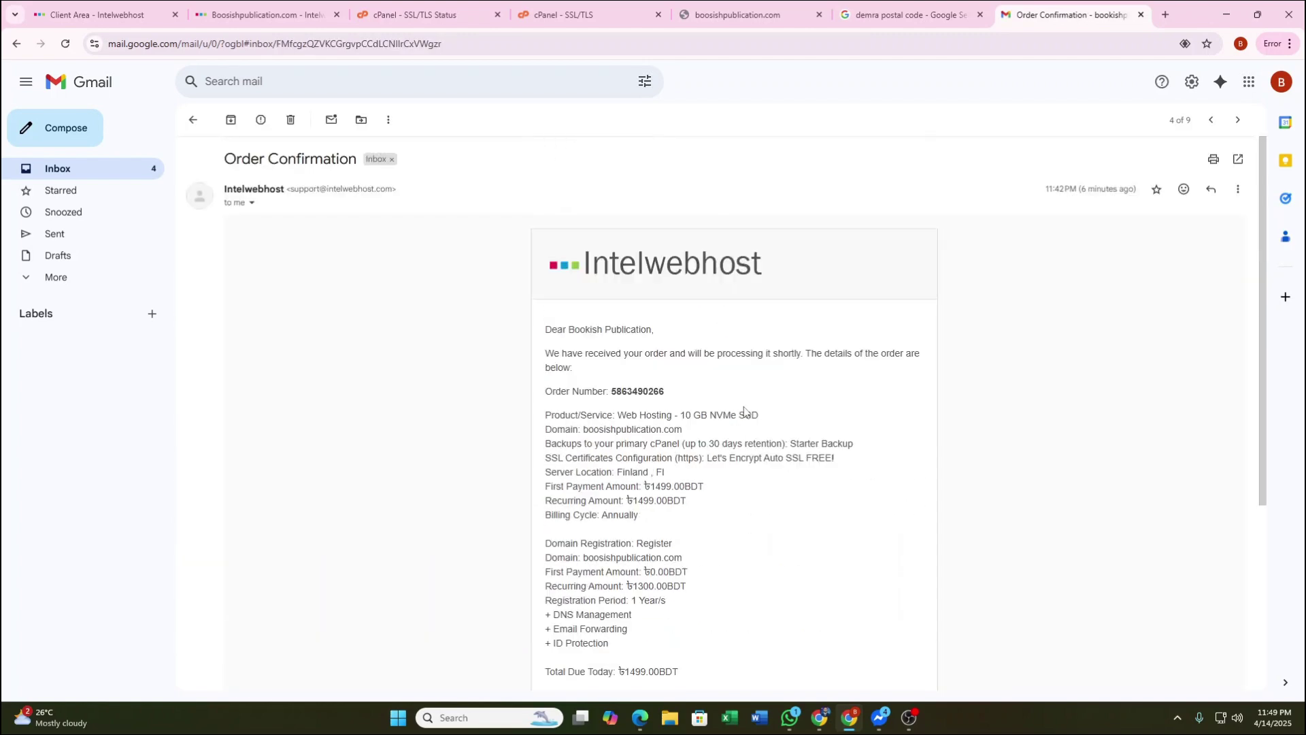
pyautogui.click(193, 120)
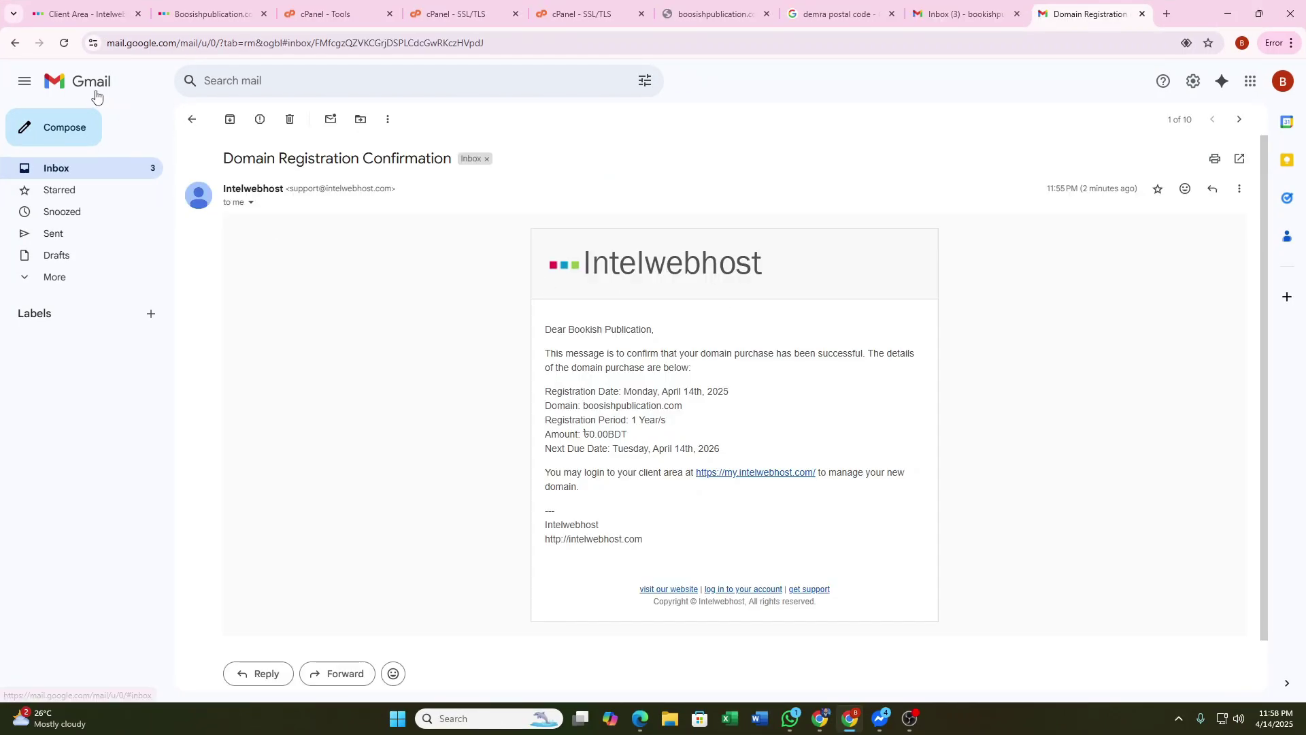
pyautogui.click(191, 121)
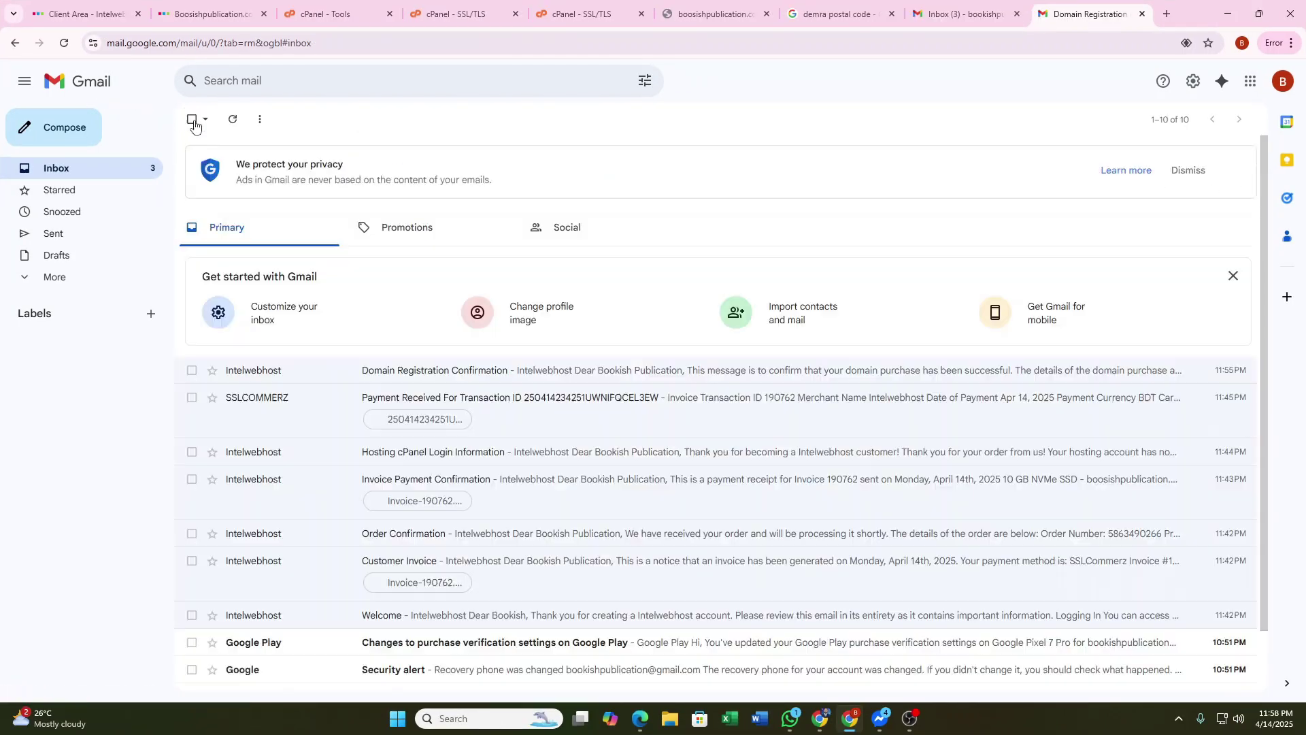
pyautogui.click(484, 374)
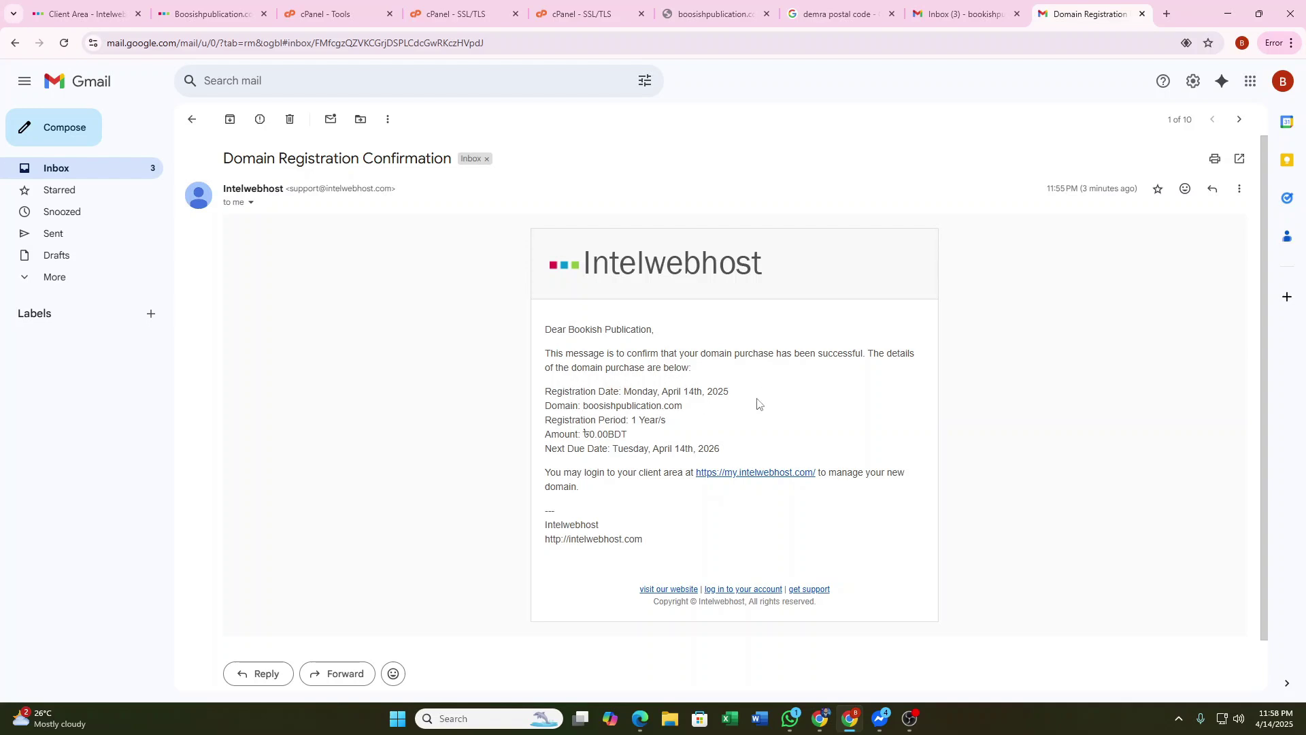
pyautogui.scroll(-1, 729, 411)
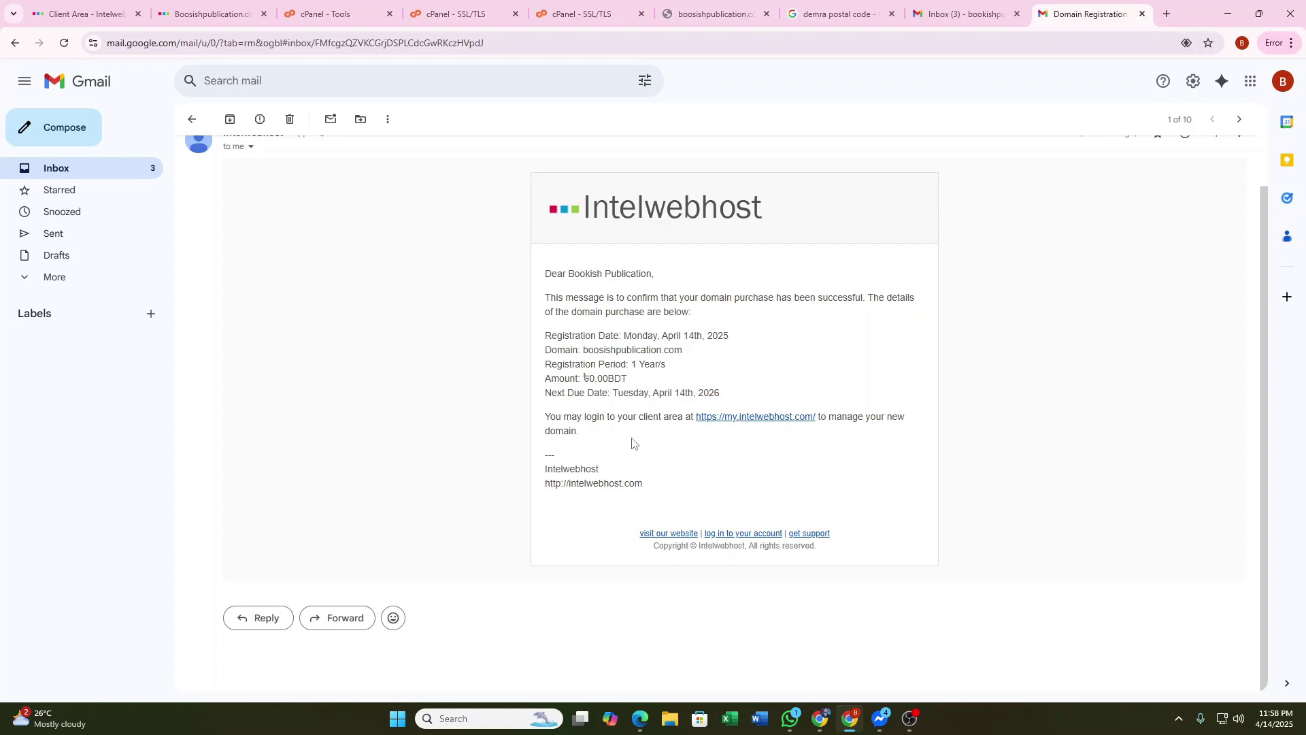
pyautogui.scroll(1, 522, 343)
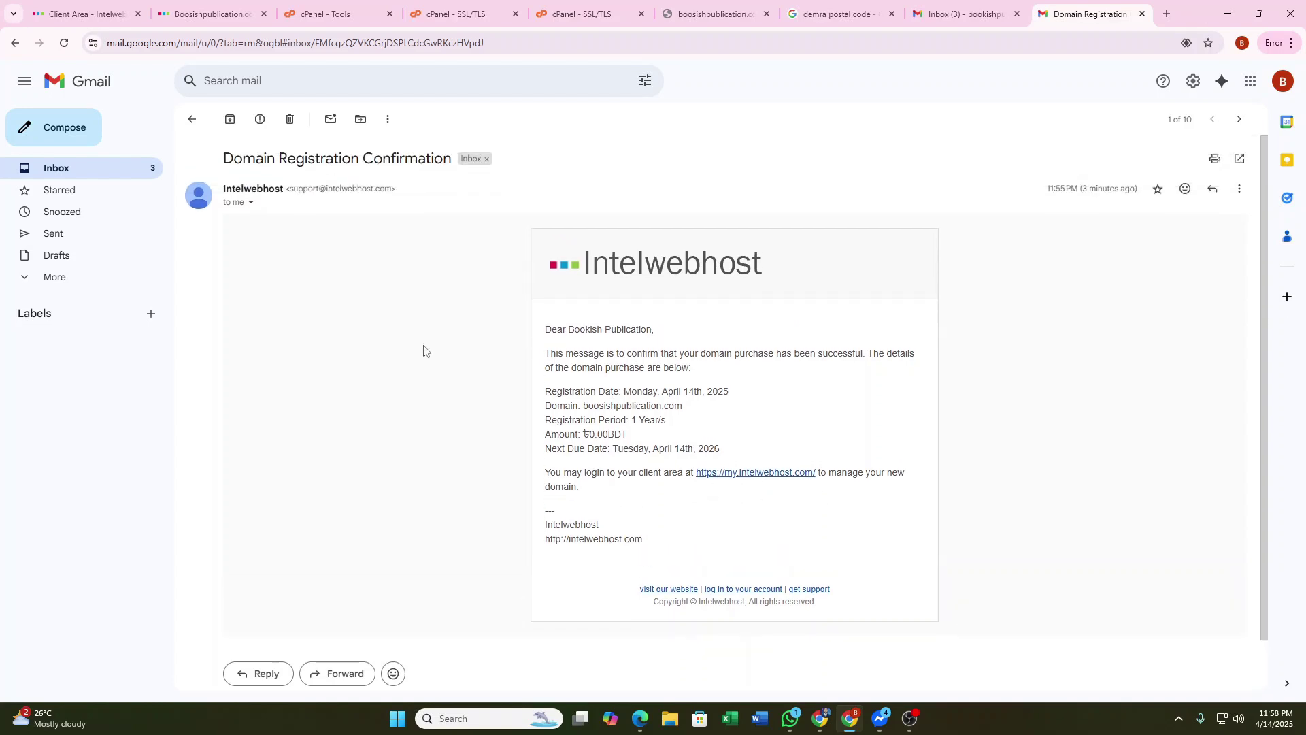
pyautogui.click(755, 479)
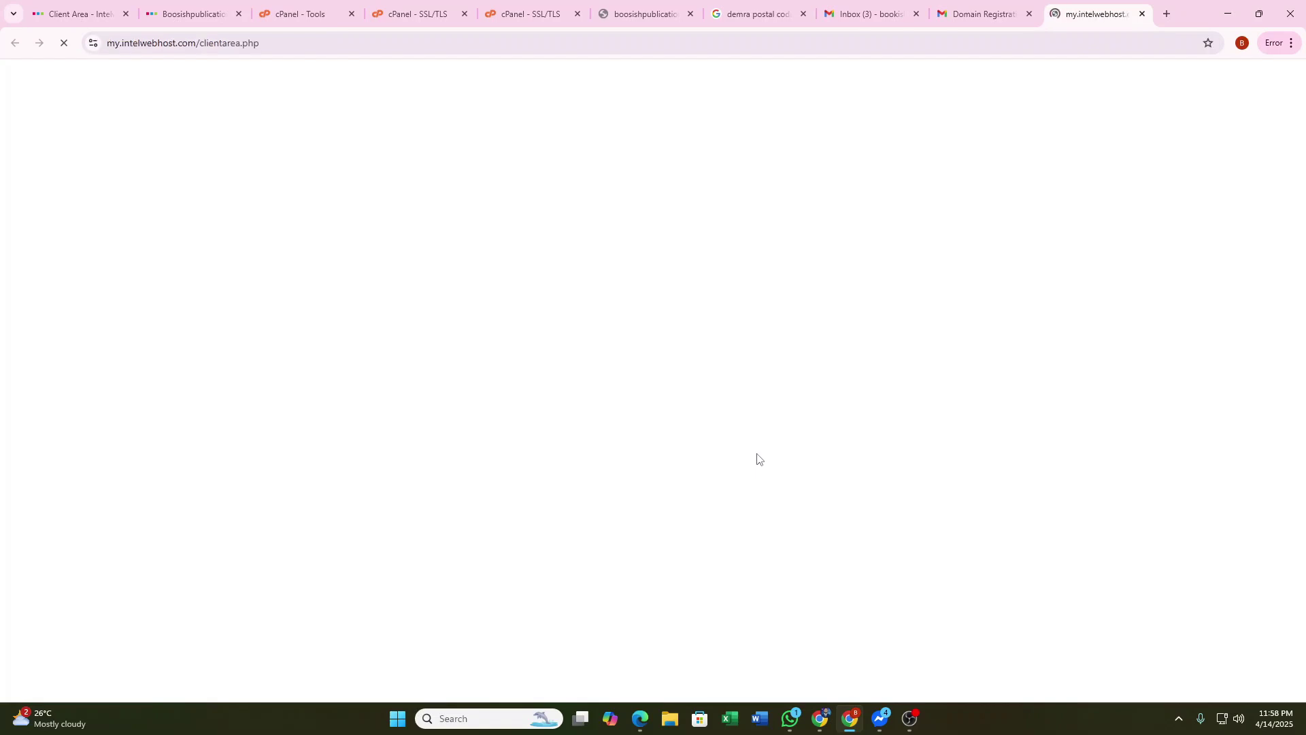
# Open My Domains to see boosishpublication.com Active, then return to the still-failing site tab
pyautogui.scroll(-1, 745, 377)
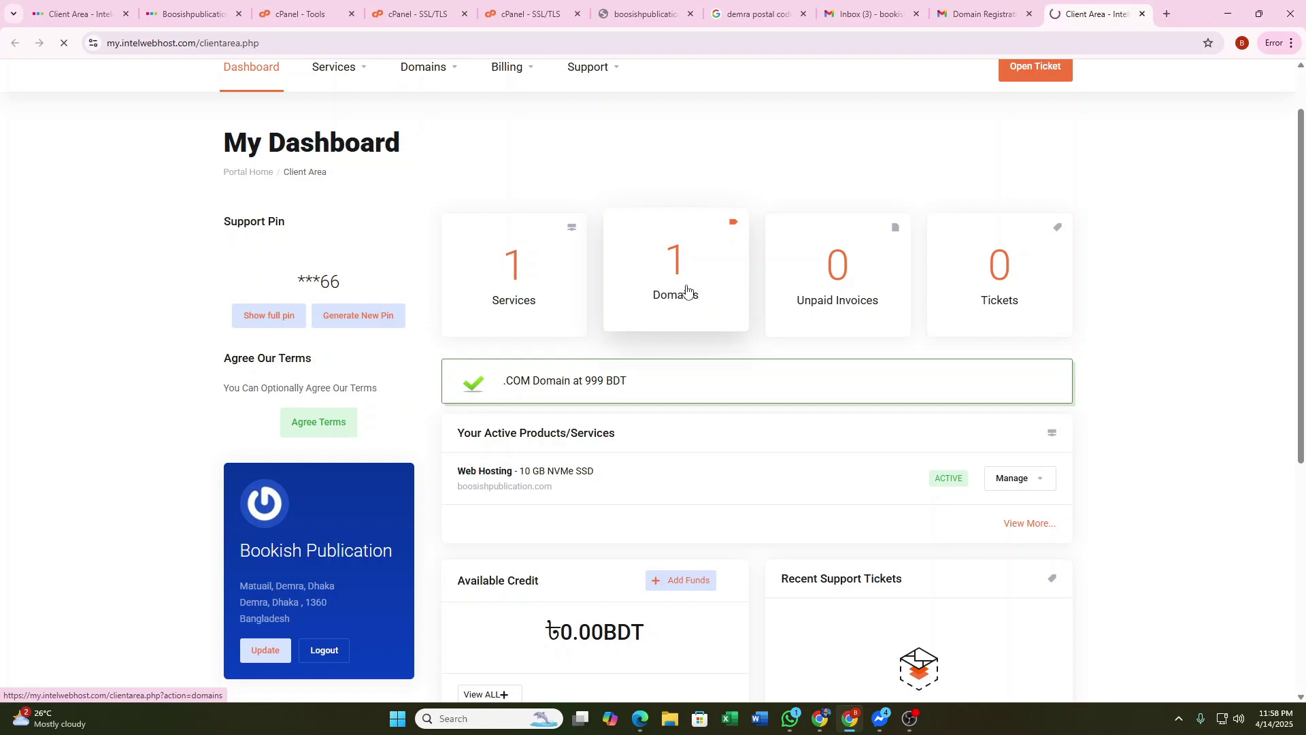
pyautogui.click(659, 311)
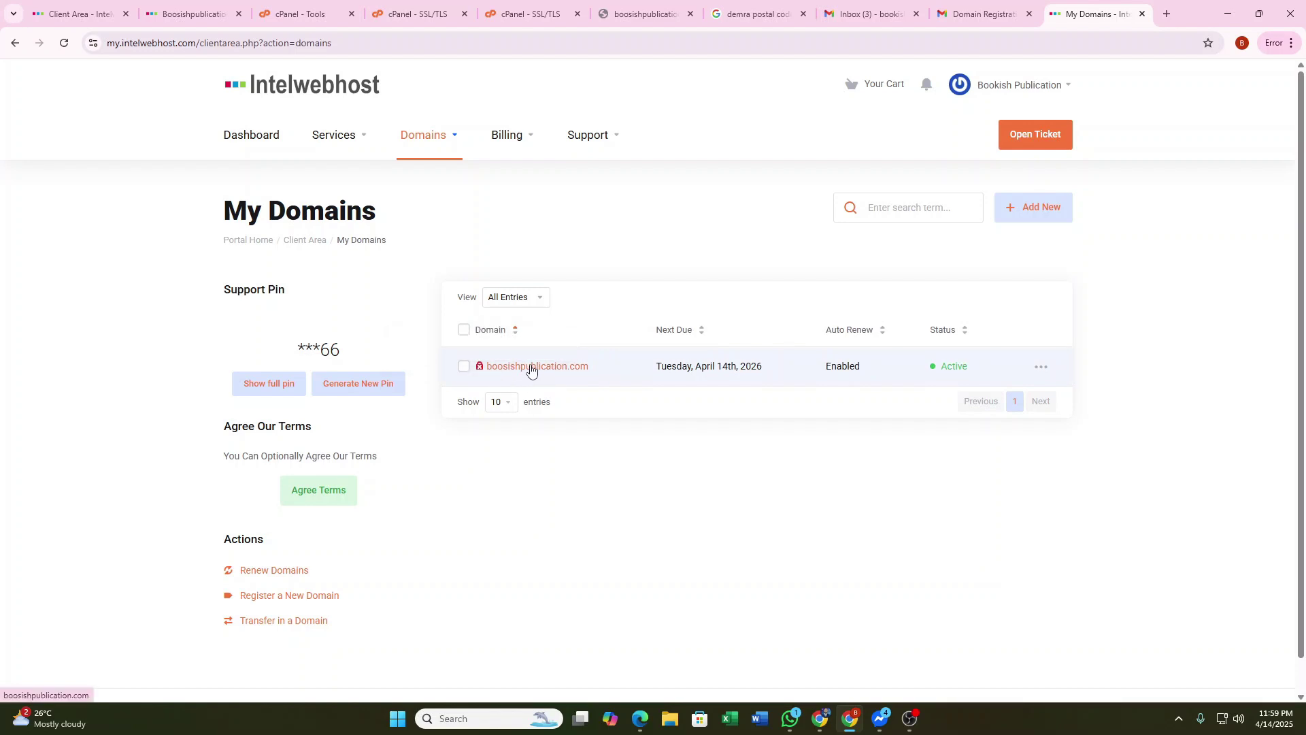
pyautogui.click(641, 9)
# Reload boosishpublication.com and the cPanel SSL/TLS page to check whether the site resolves
pyautogui.click(63, 44)
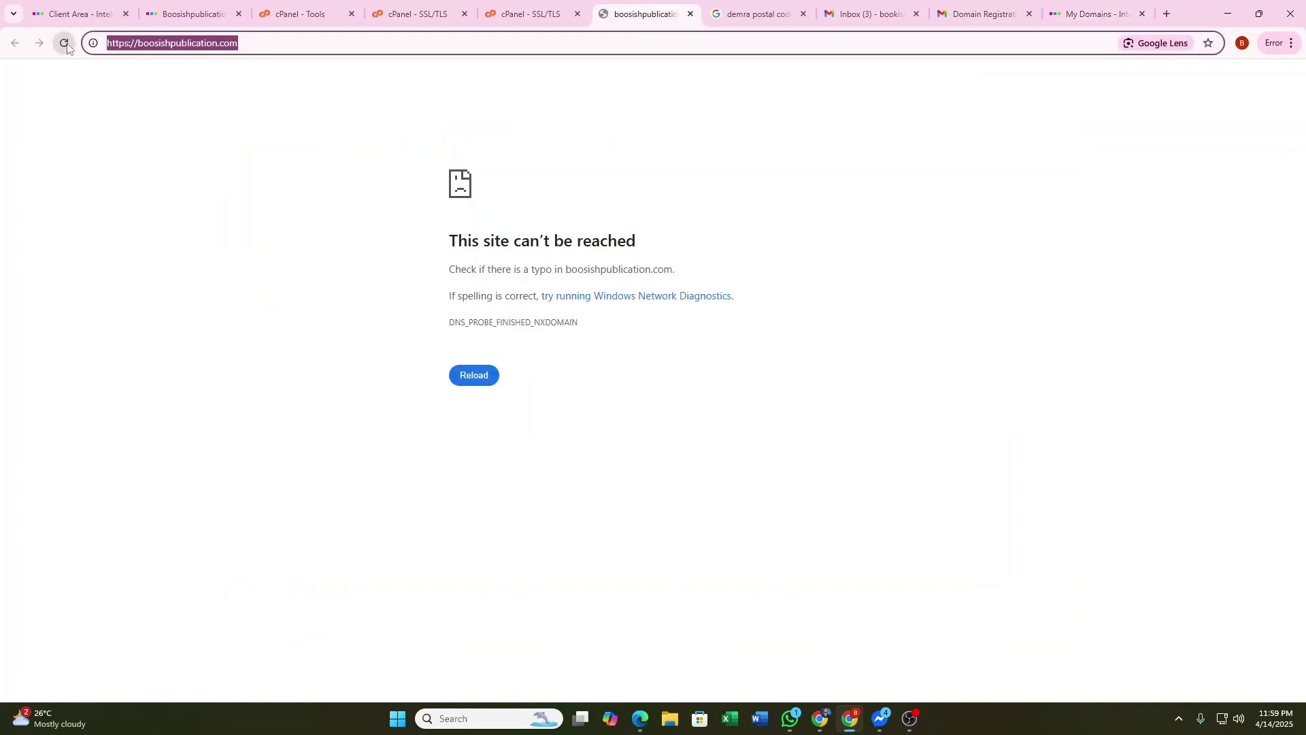
pyautogui.click(524, 16)
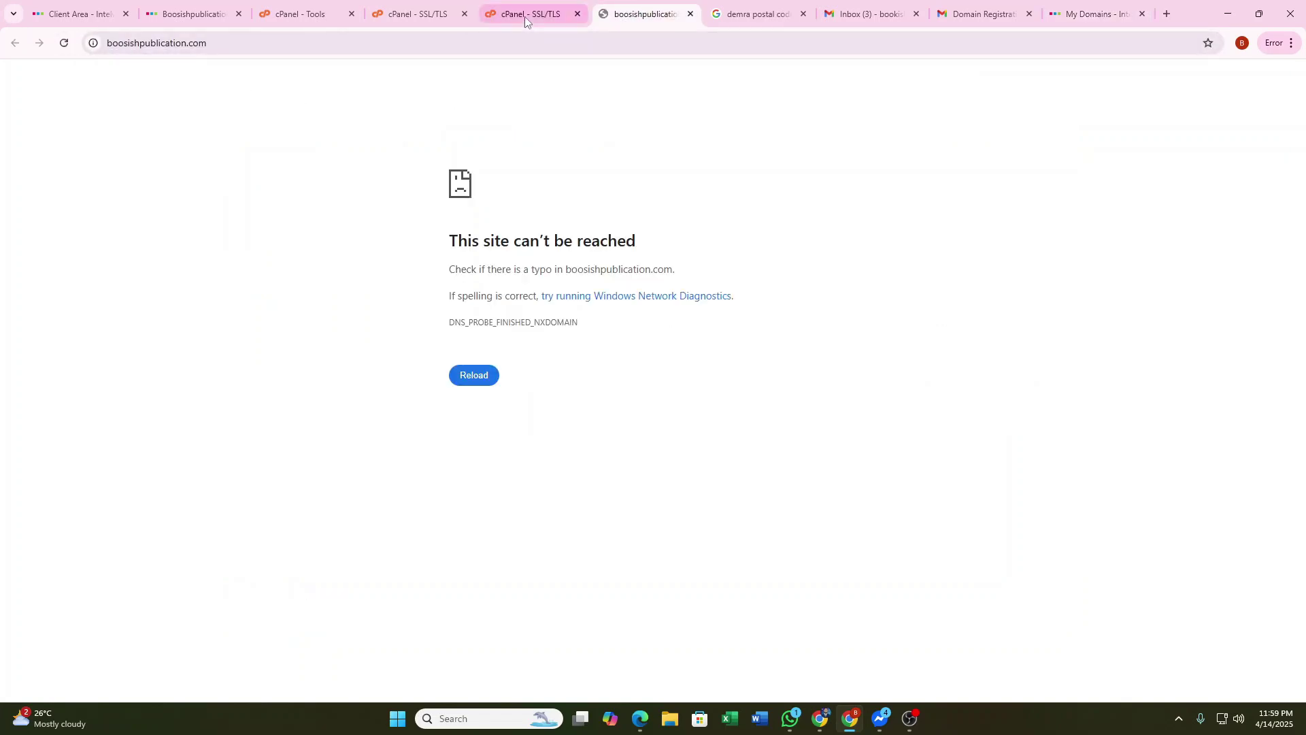
pyautogui.scroll(-2, 588, 325)
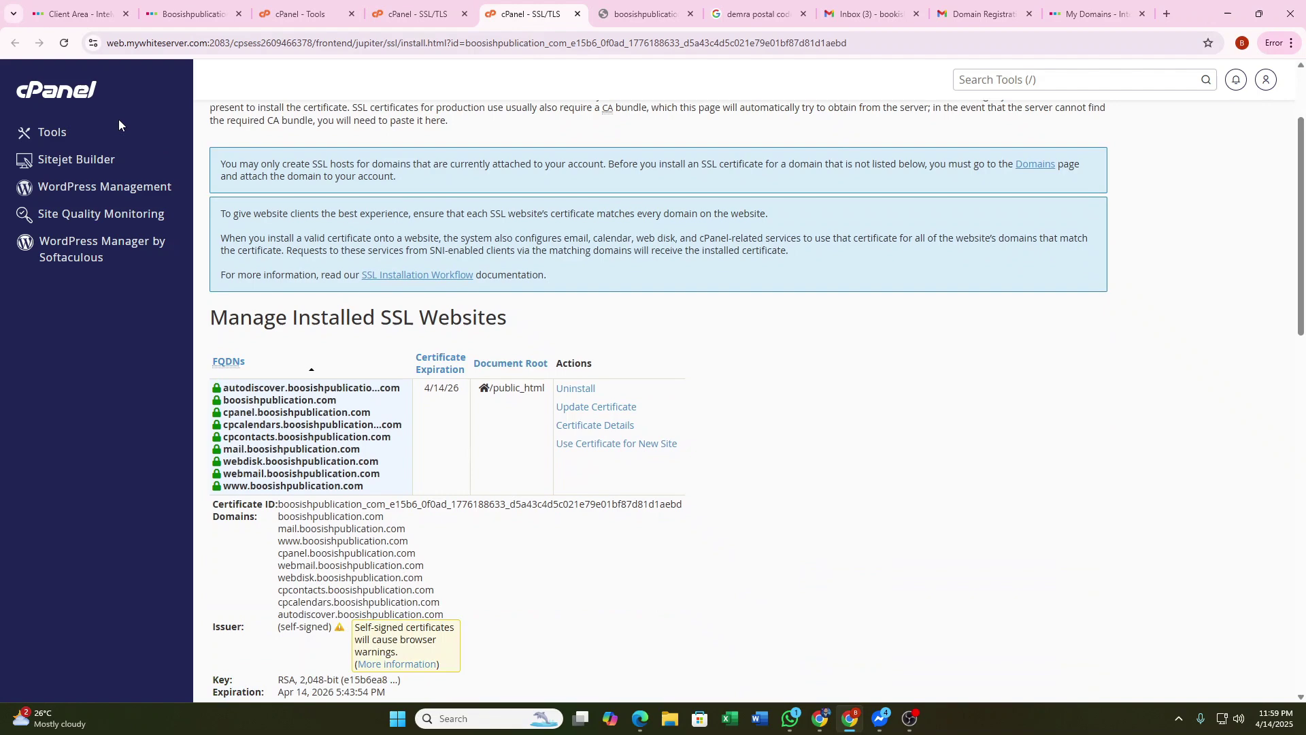
pyautogui.click(63, 44)
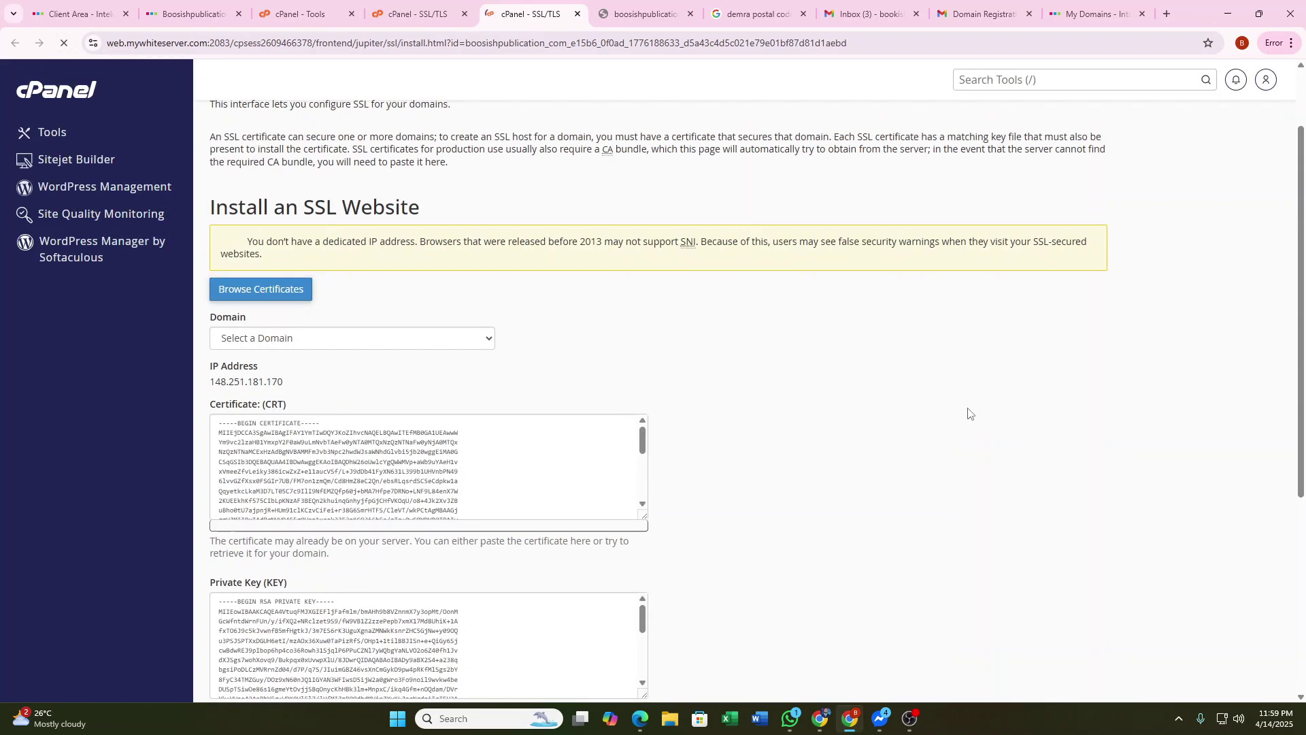
pyautogui.hotkey('ctrl', 'Tab')
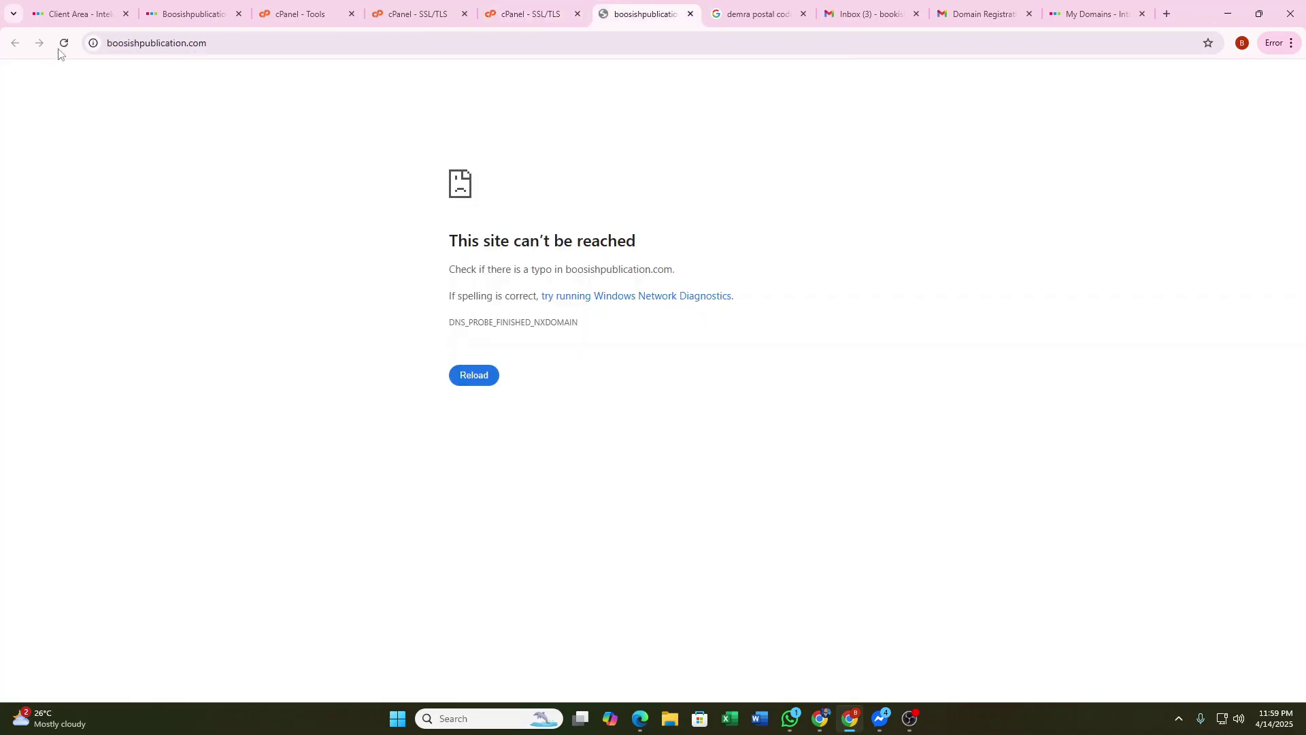
pyautogui.click(62, 48)
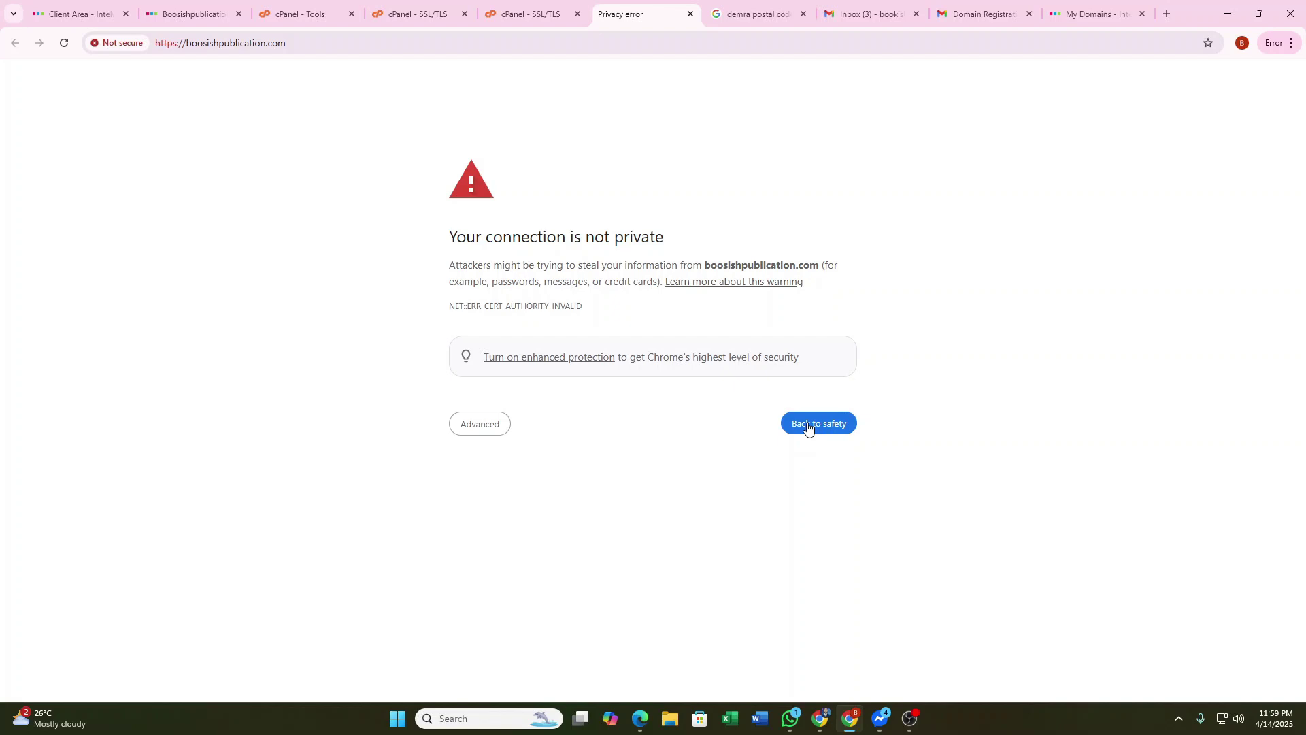
# Proceed past the certificate warning to boosishpublication.com's Index of / page
pyautogui.click(491, 430)
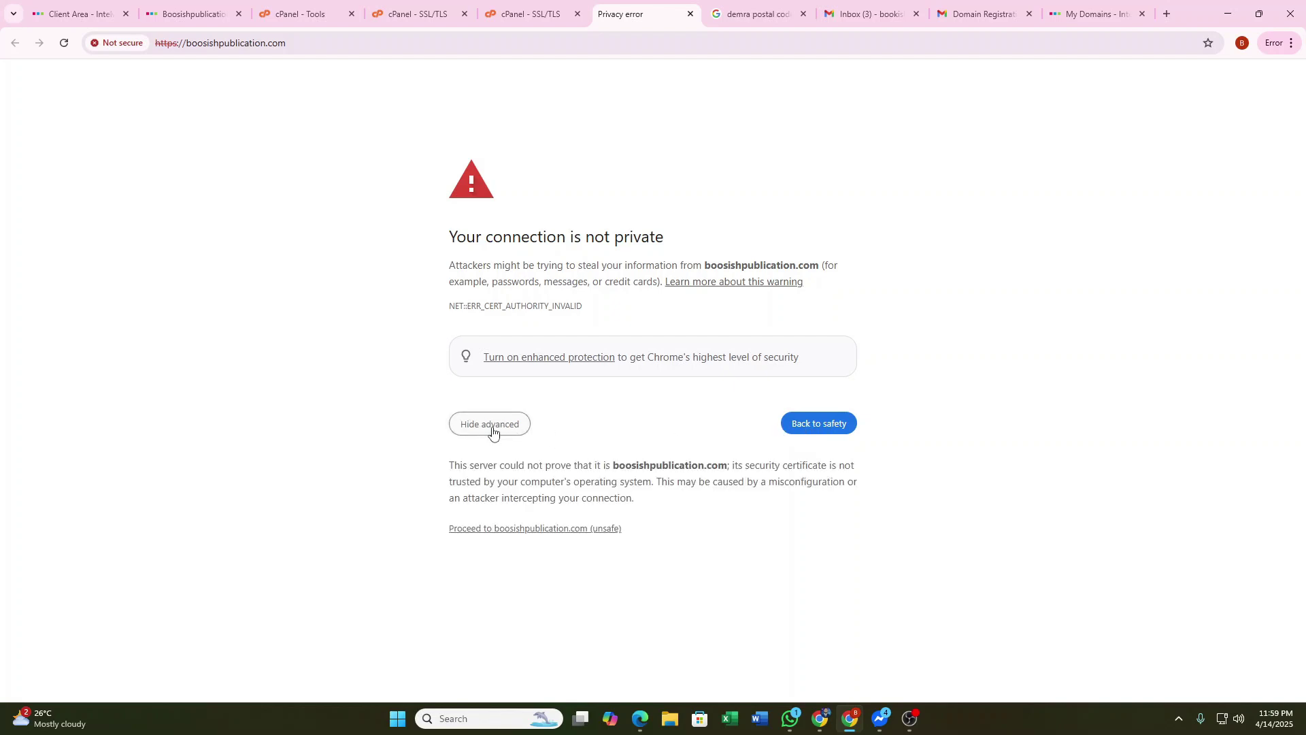
pyautogui.click(591, 531)
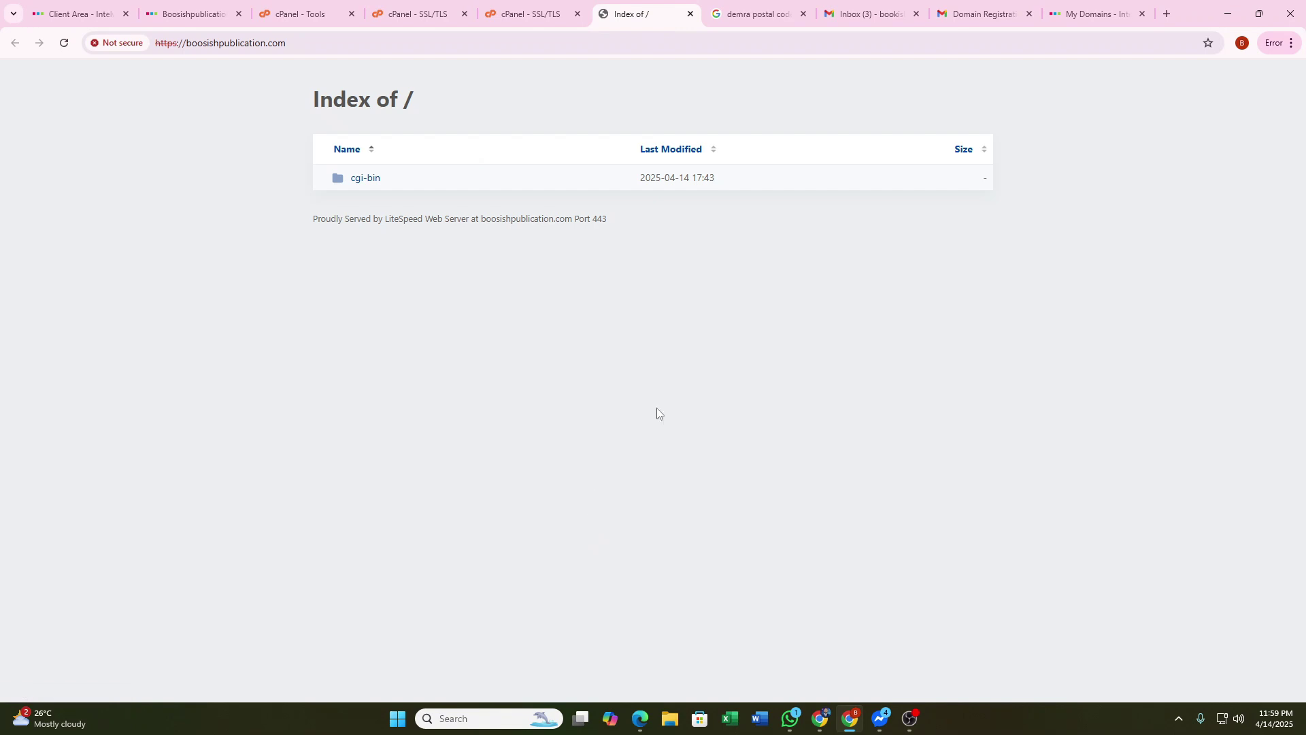
pyautogui.click(62, 42)
pyautogui.click(64, 42)
pyautogui.click(271, 47)
pyautogui.hotkey('ctrl', 'c')
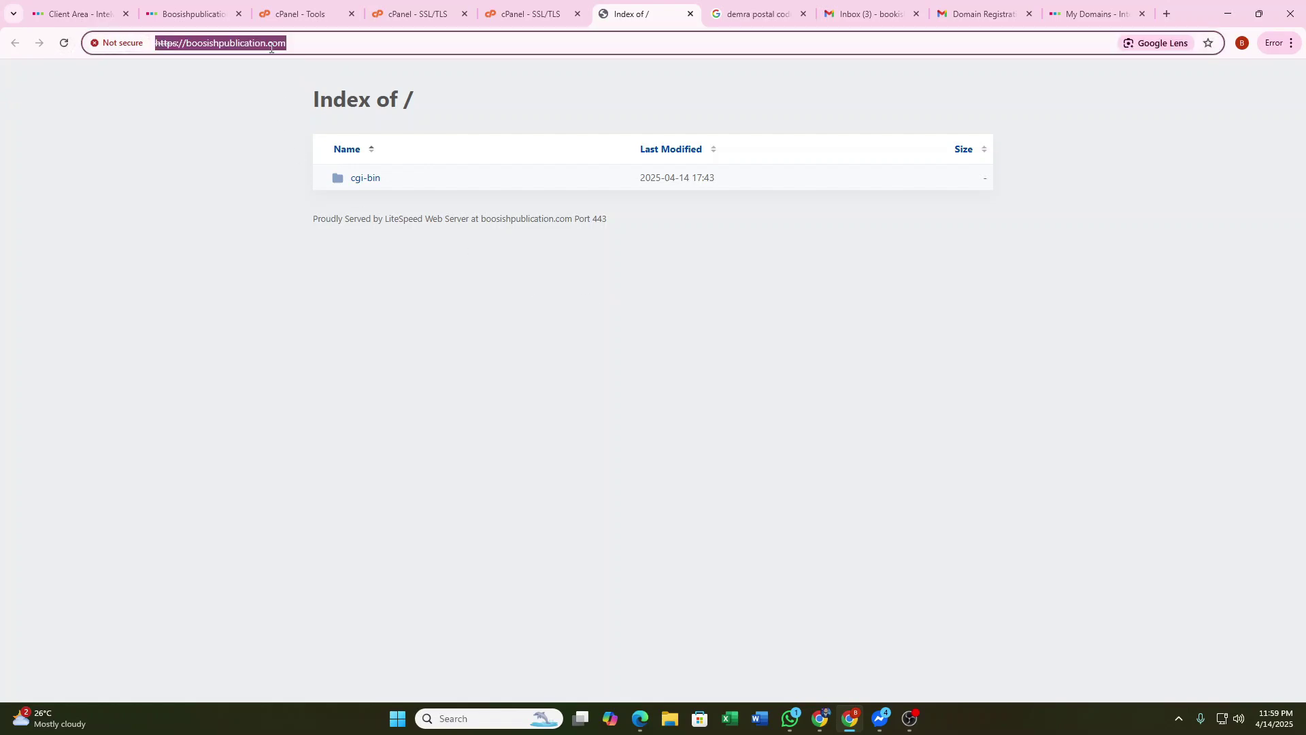
pyautogui.click(1291, 43)
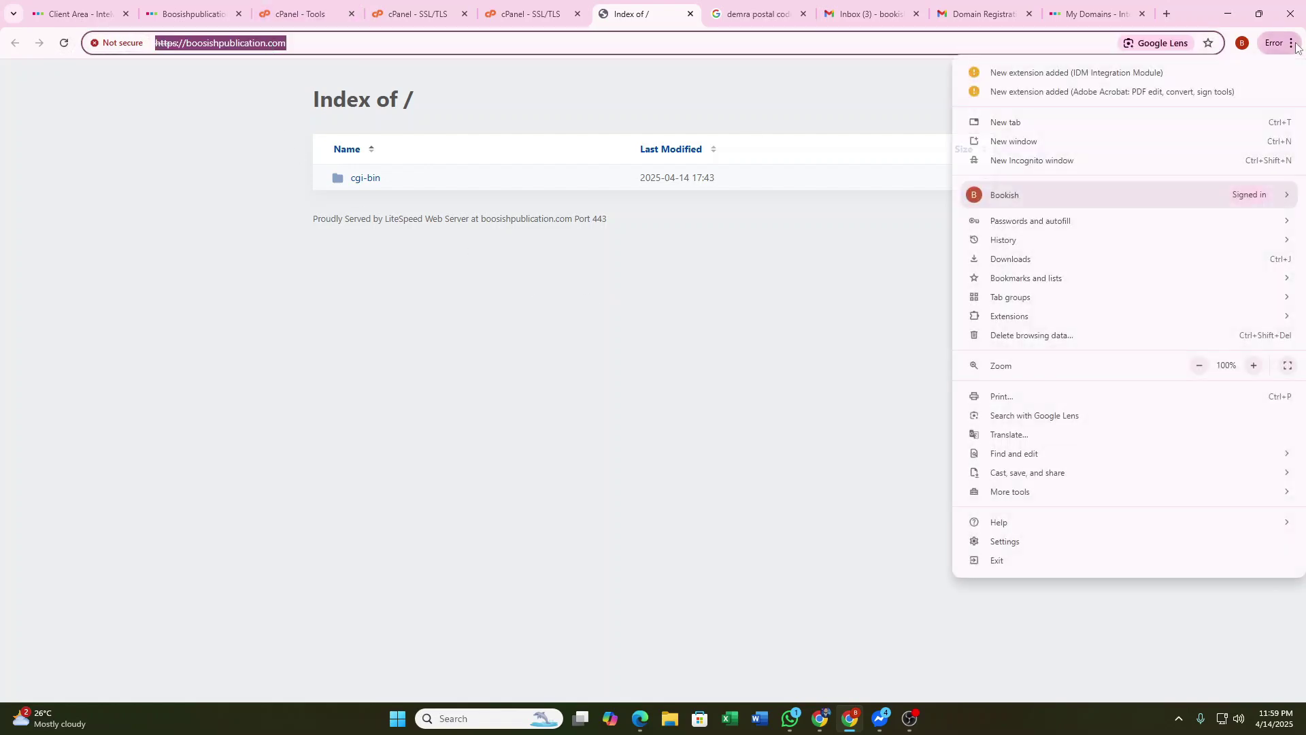
pyautogui.click(1035, 161)
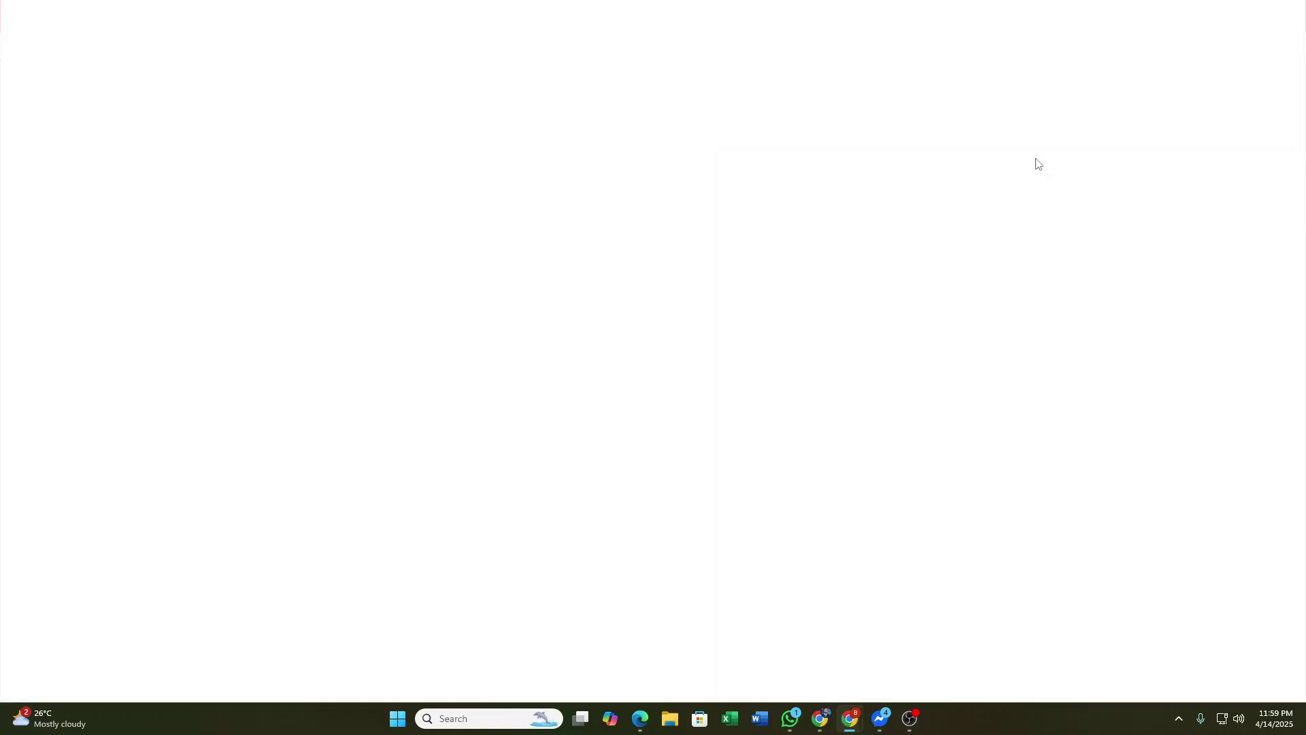
pyautogui.hotkey('ctrl', 'v')
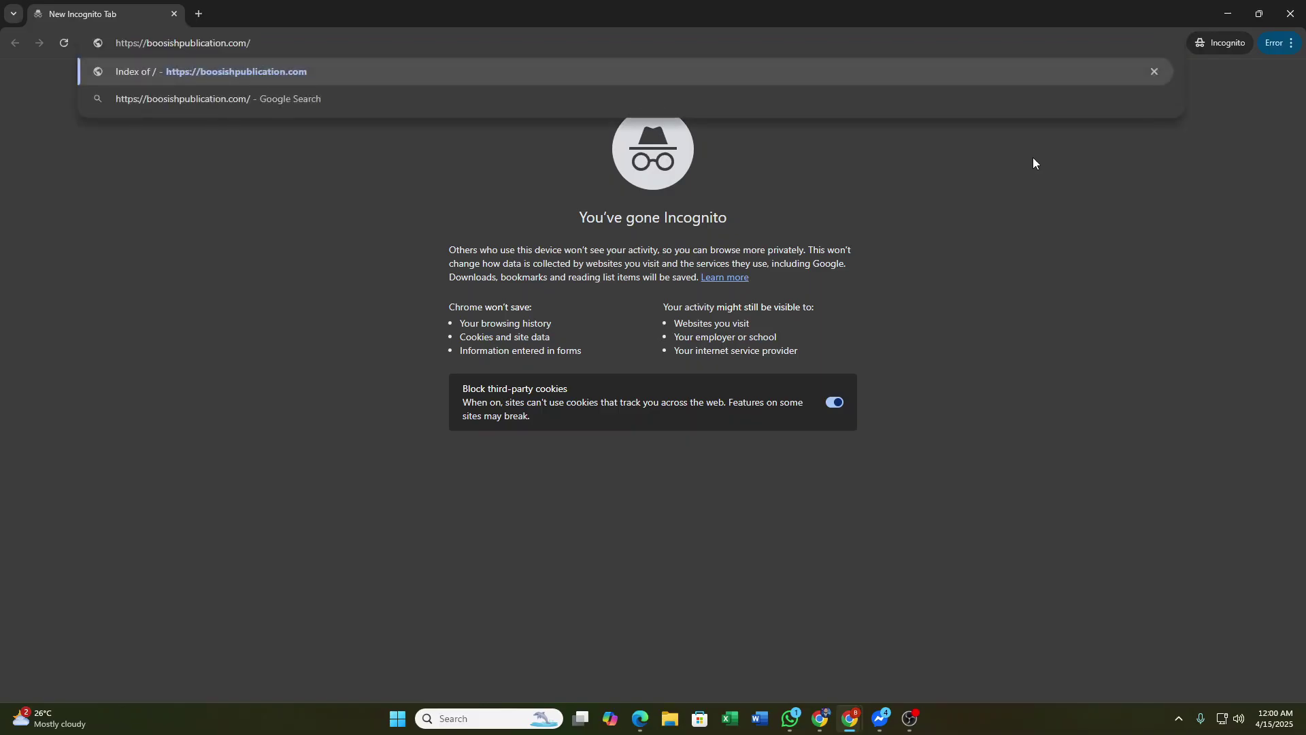
pyautogui.press('Return')
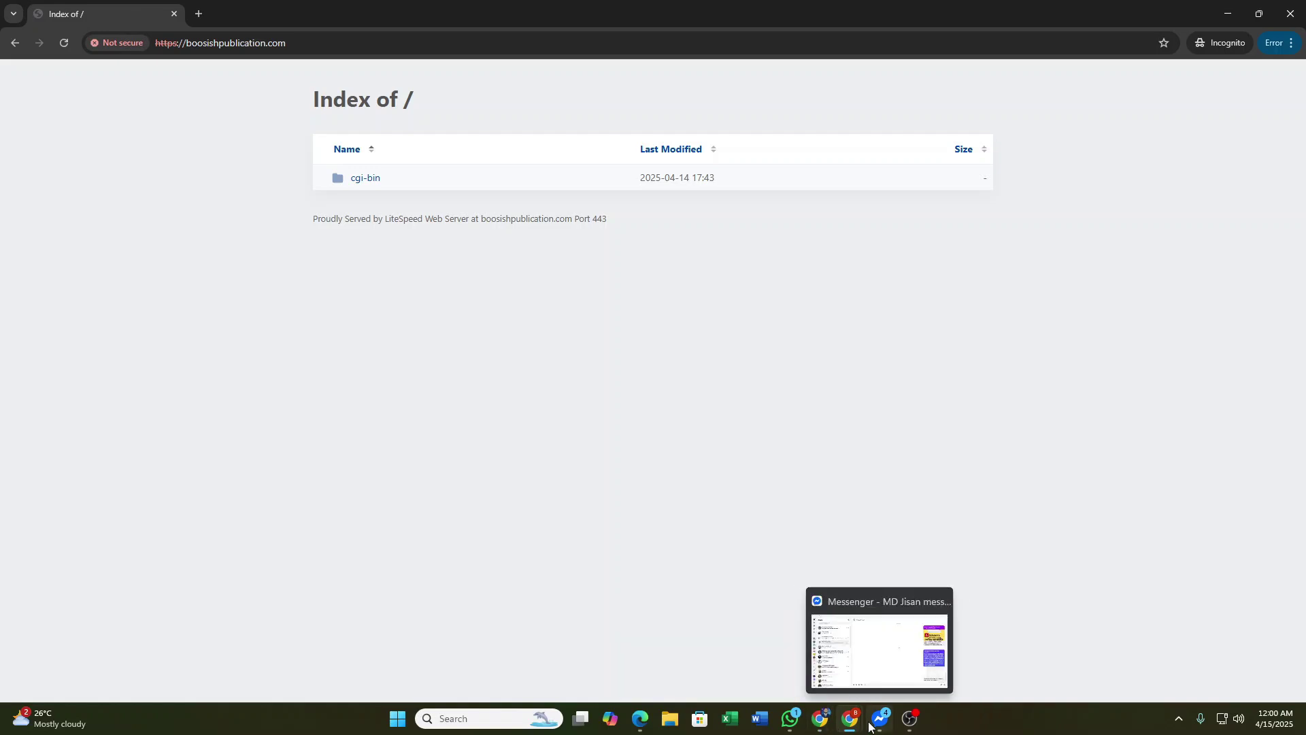
# Return to the normal browser window and the boosishpublication.com product details tab
pyautogui.moveTo(858, 725)
pyautogui.click(811, 674)
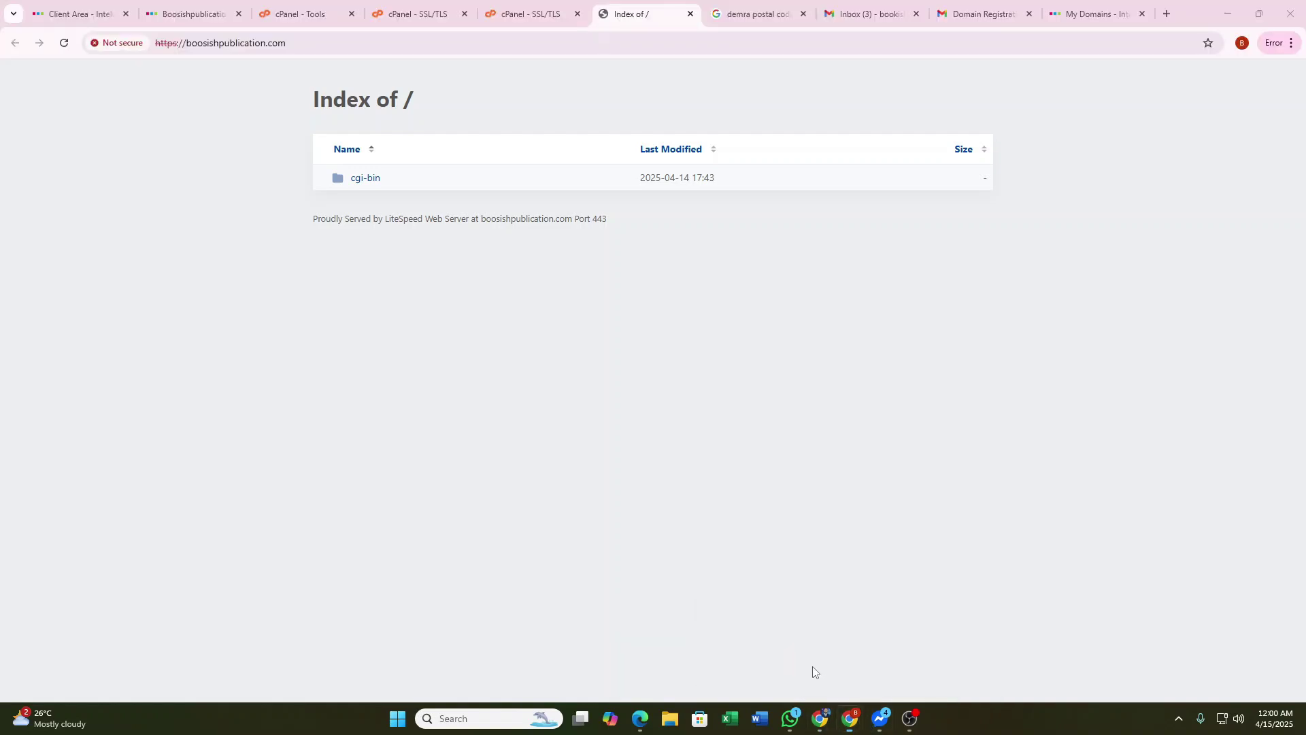
pyautogui.click(454, 3)
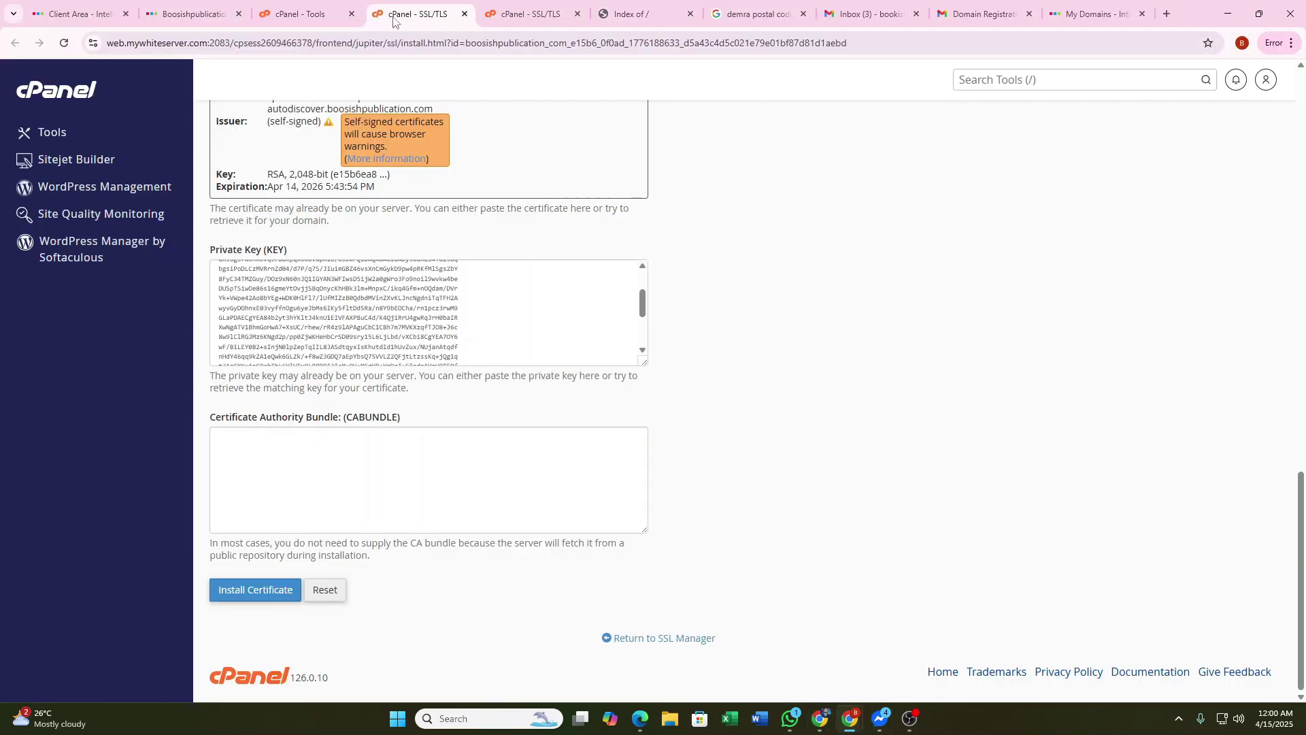
pyautogui.click(173, 13)
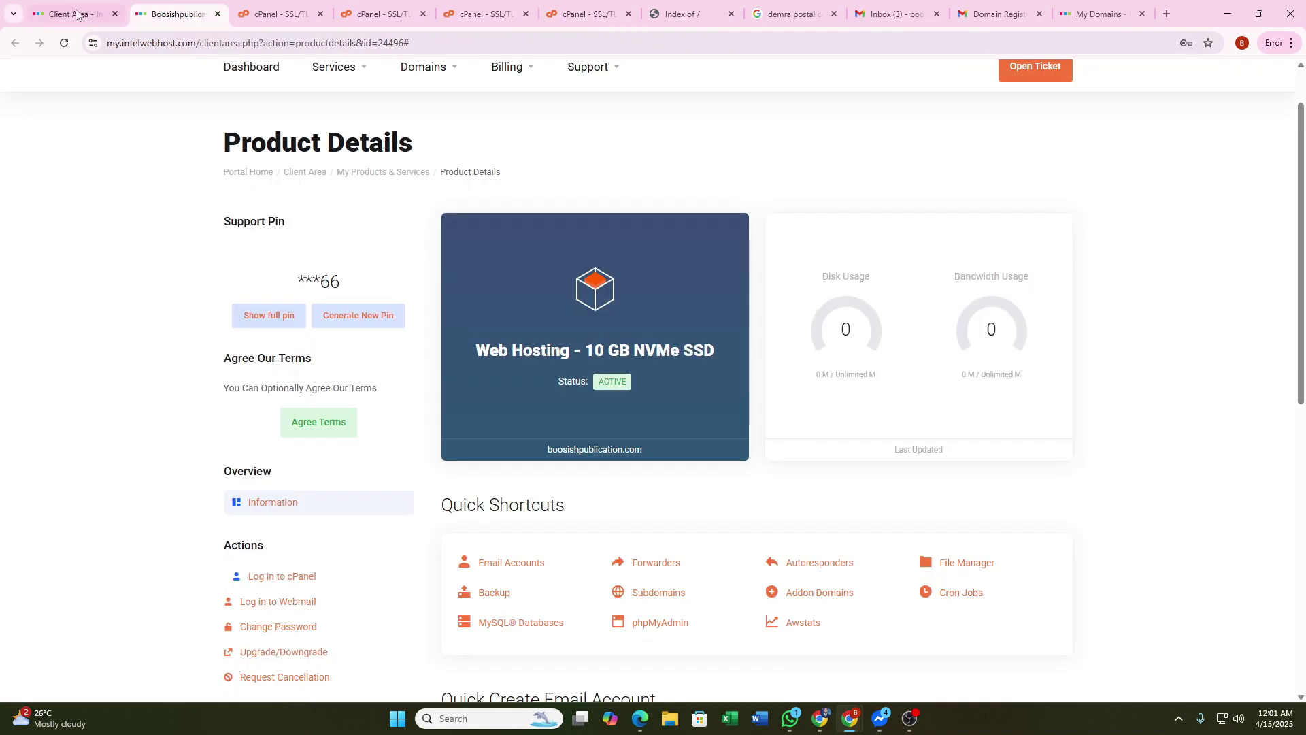
pyautogui.click(79, 13)
pyautogui.click(140, 14)
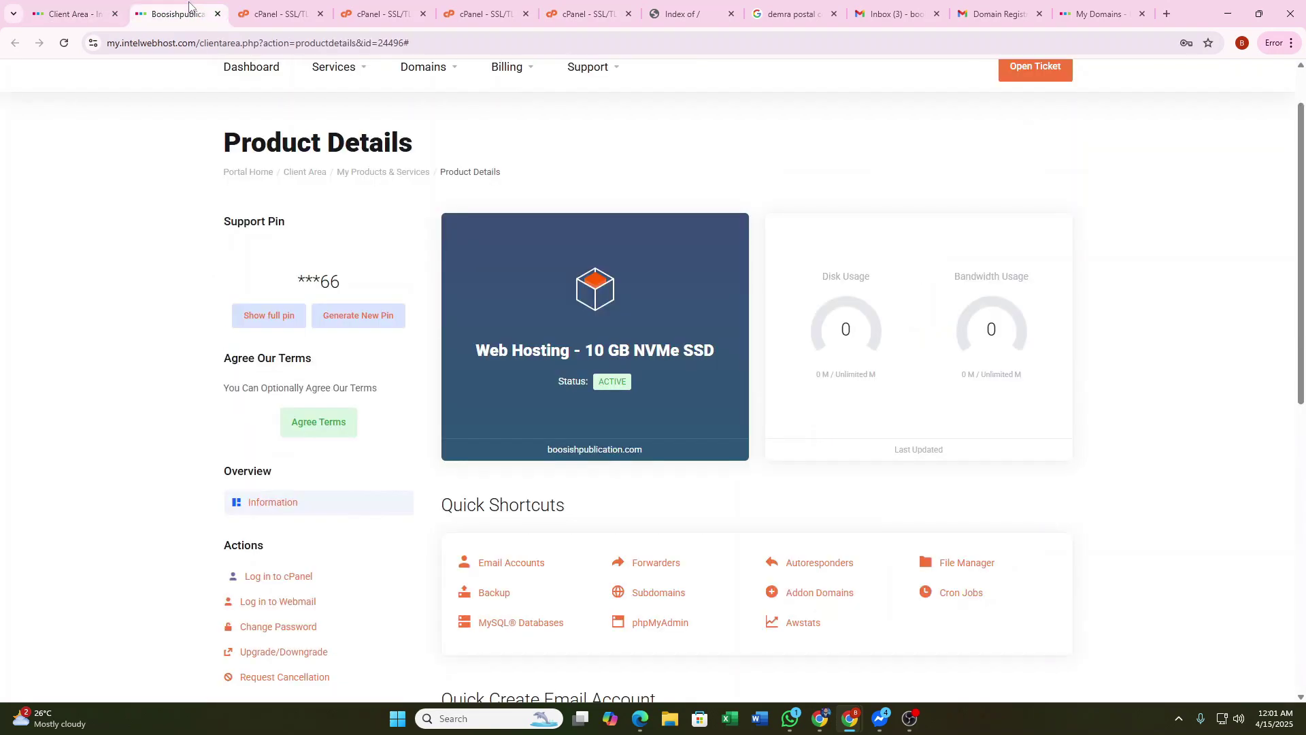
# Start a new support ticket with the Domain department
pyautogui.scroll(1, 1044, 80)
pyautogui.scroll(1, 1044, 80)
pyautogui.click(1036, 136)
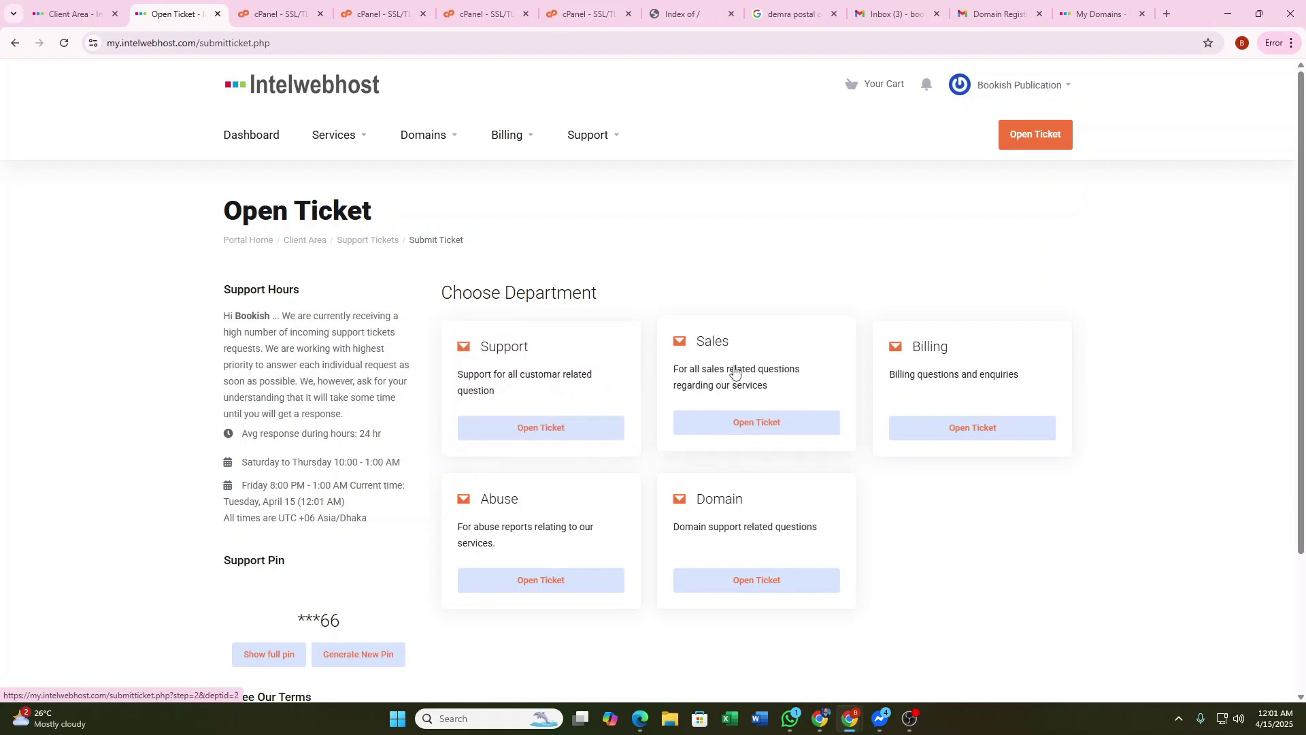
pyautogui.click(714, 579)
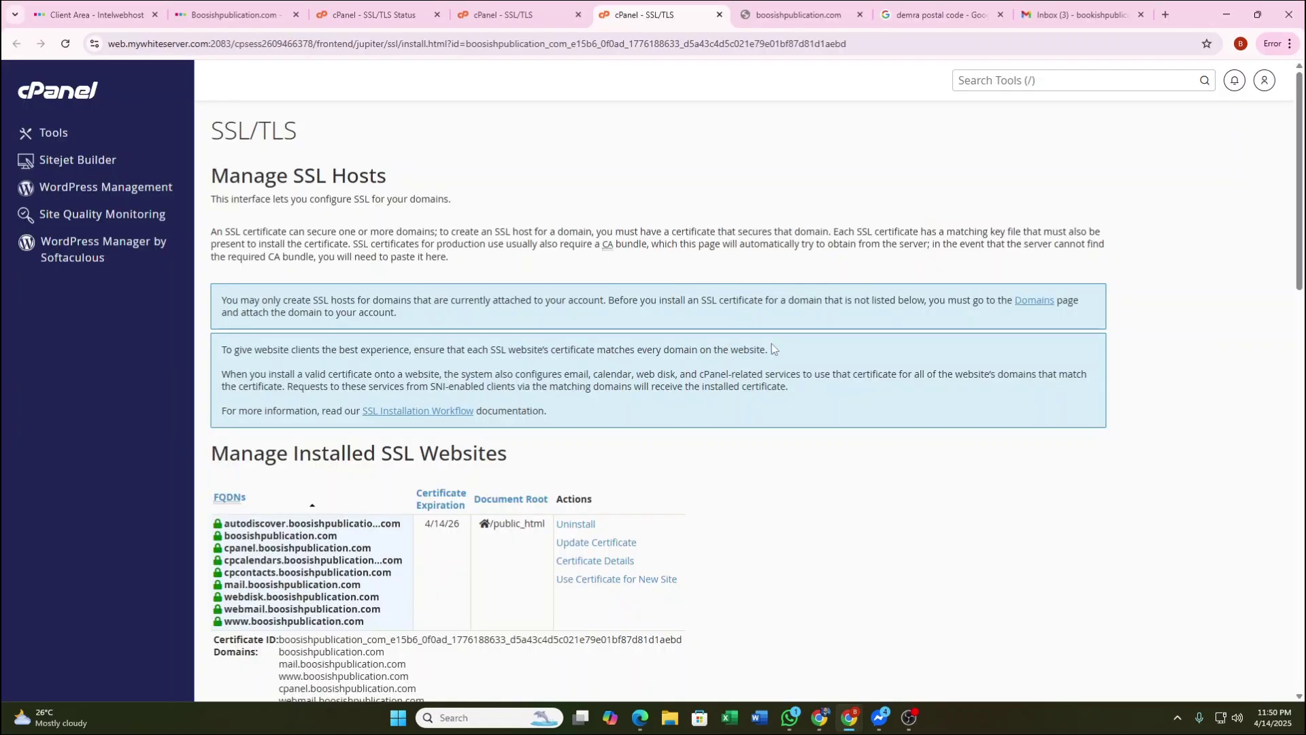
# Review the Intelwebhost client dashboard: 1 service, 0 domains, 0 unpaid invoices, 0 tickets
pyautogui.click(126, 7)
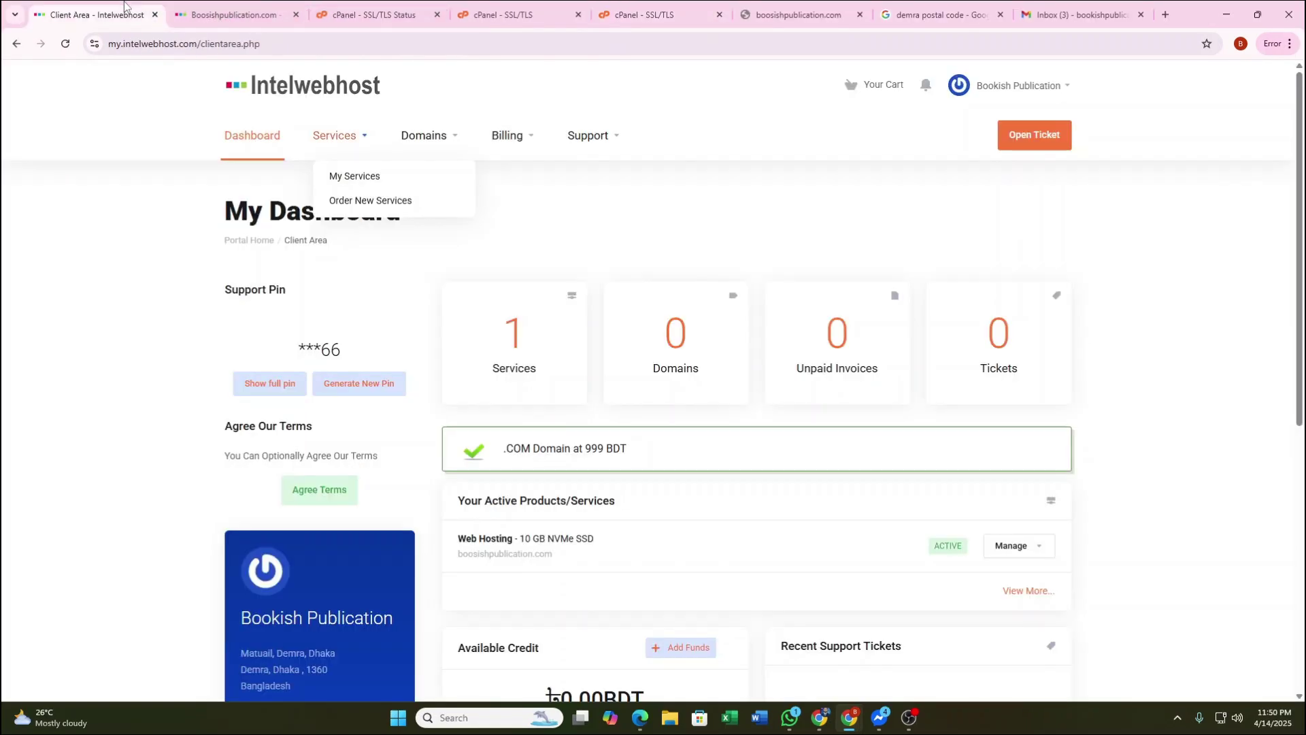
pyautogui.scroll(-6, 911, 390)
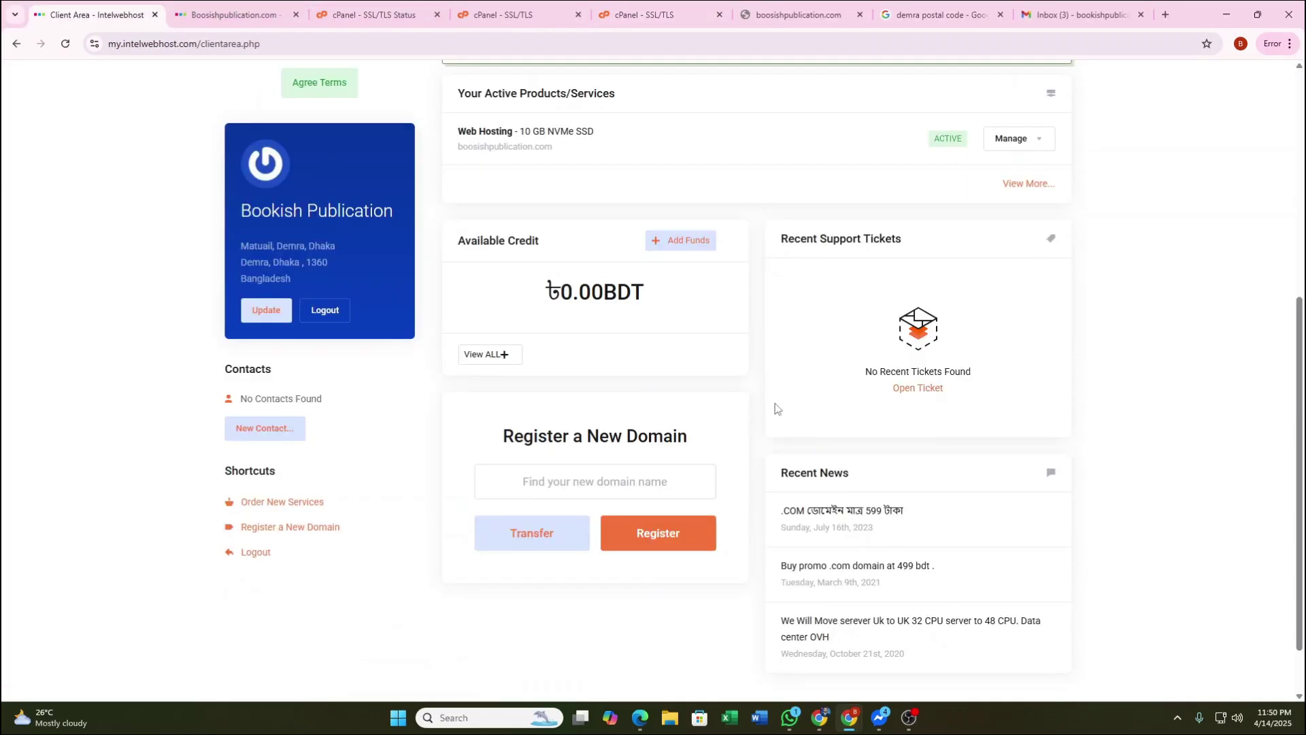
pyautogui.scroll(6, 776, 403)
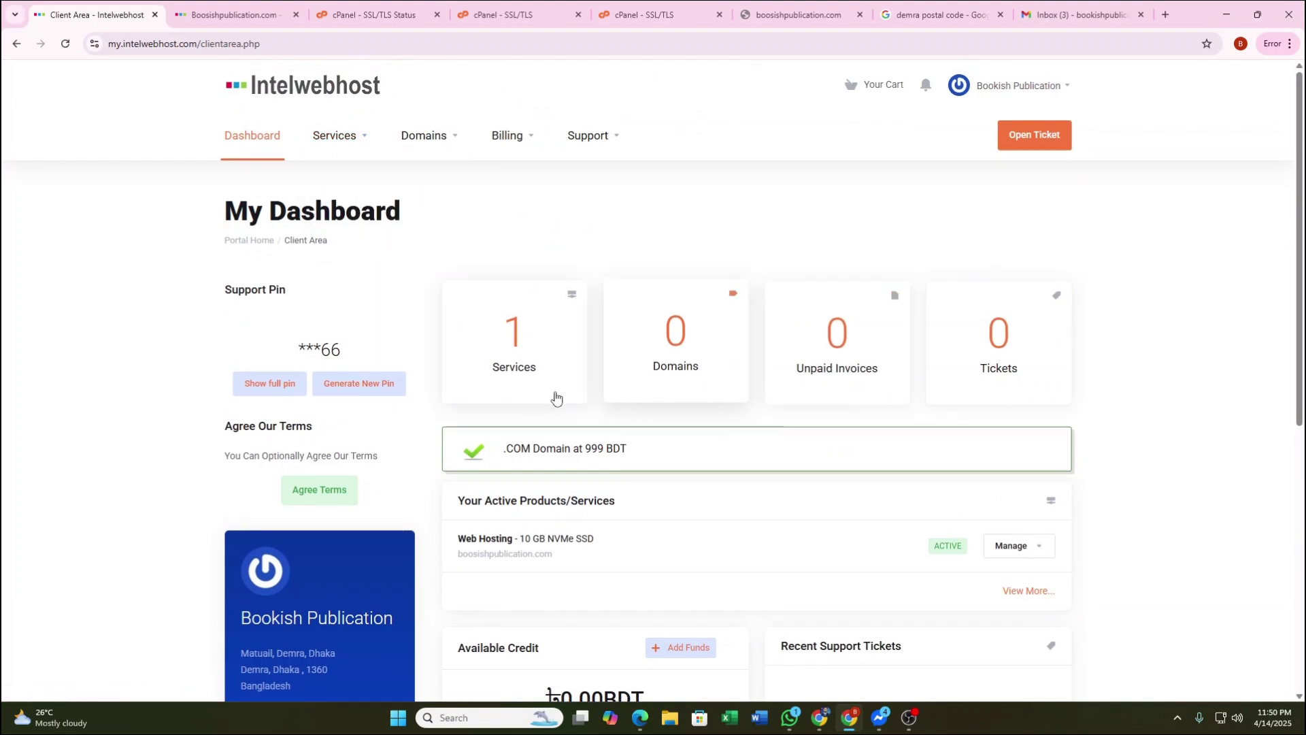
pyautogui.scroll(-2, 991, 369)
pyautogui.scroll(-5, 991, 368)
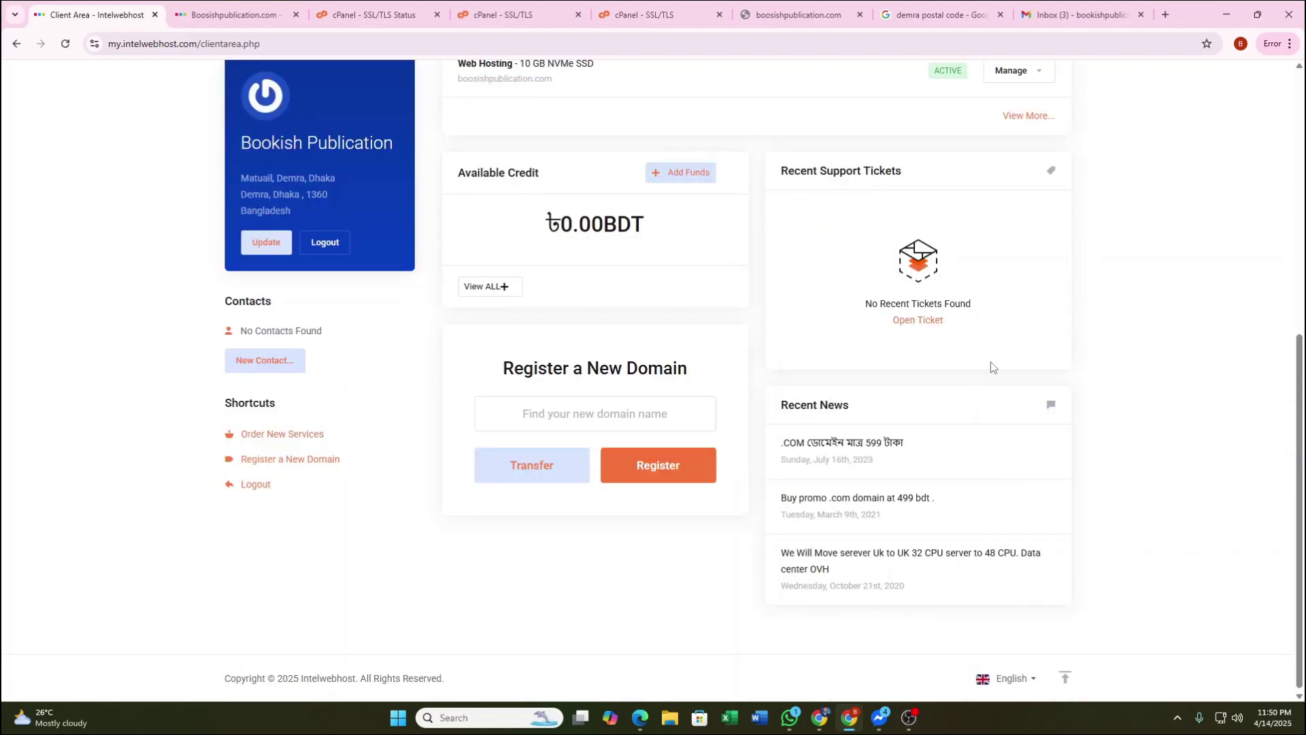